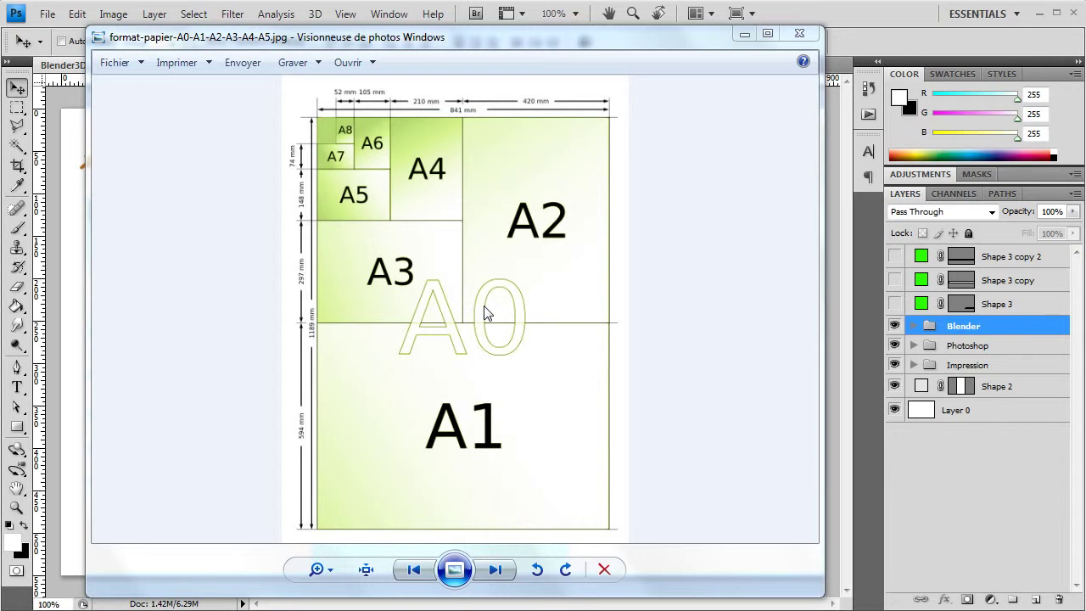
- Minimize the A0–A8 paper-format chart in Windows Photo Viewer
click(743, 43)
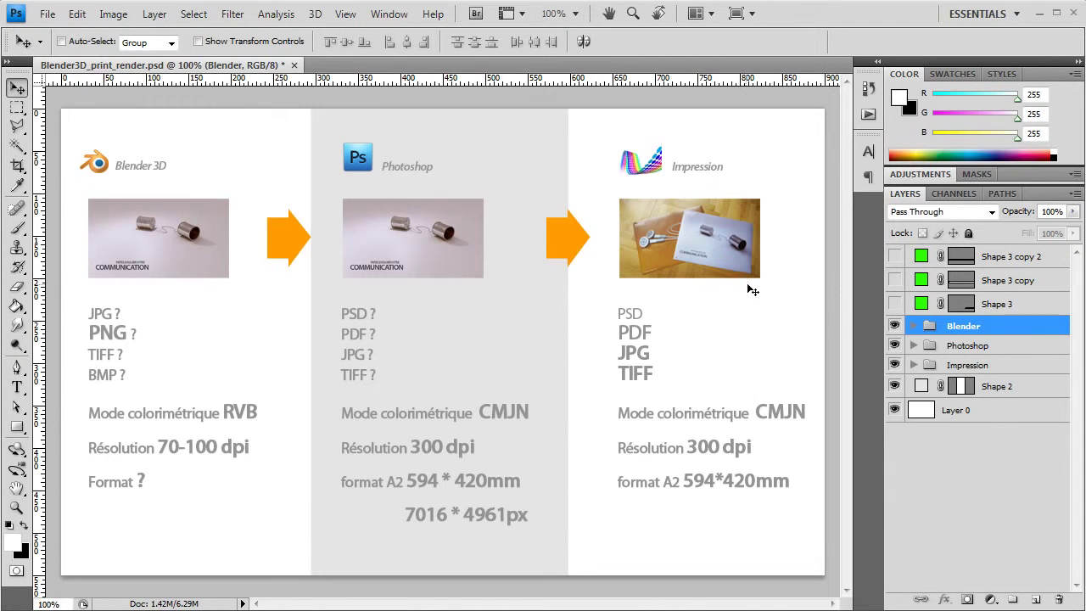
- Show layer Shape 3 to highlight the 'format A2 594*420mm' line in green
click(894, 304)
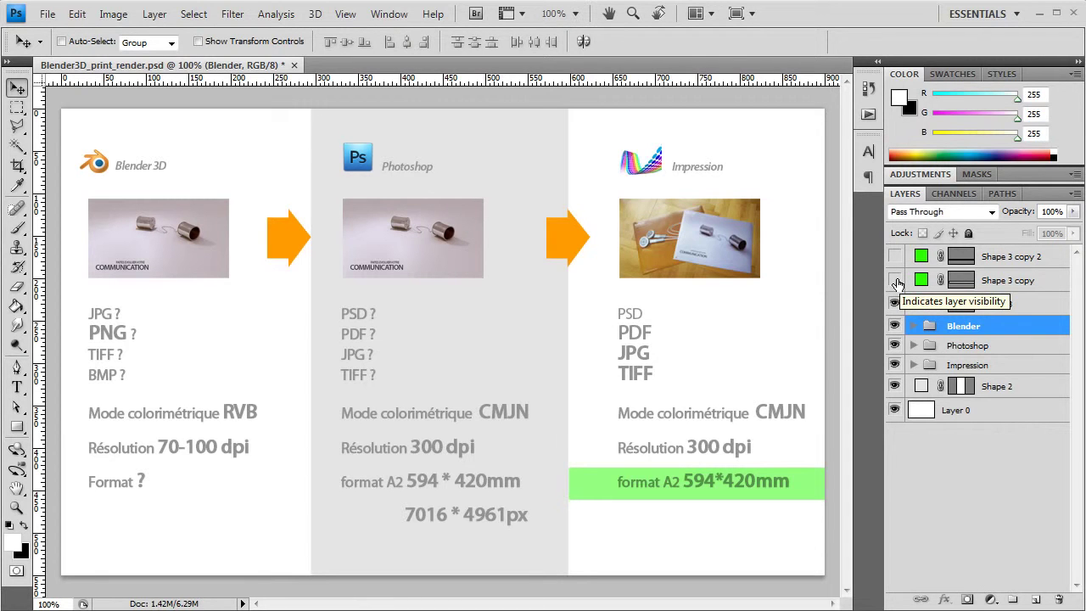
- Show layer Shape 3 copy to band the Mode colorimétrique row (RVB, CMJN, CMJN) green
click(895, 280)
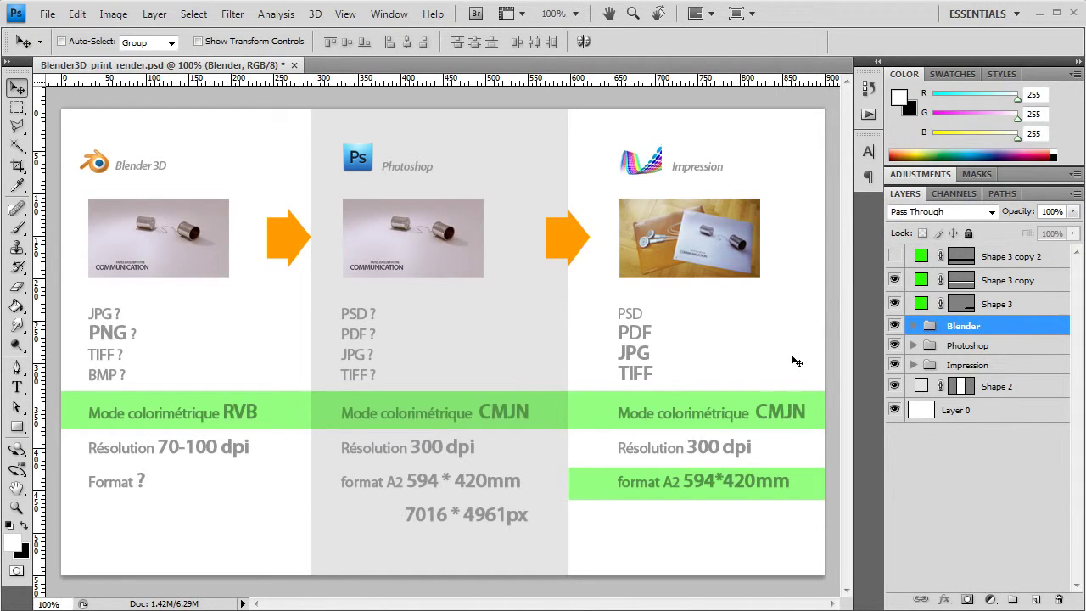
- Extend the green highlight over the Résolution row (70-100 dpi, 300 dpi, 300 dpi)
click(895, 256)
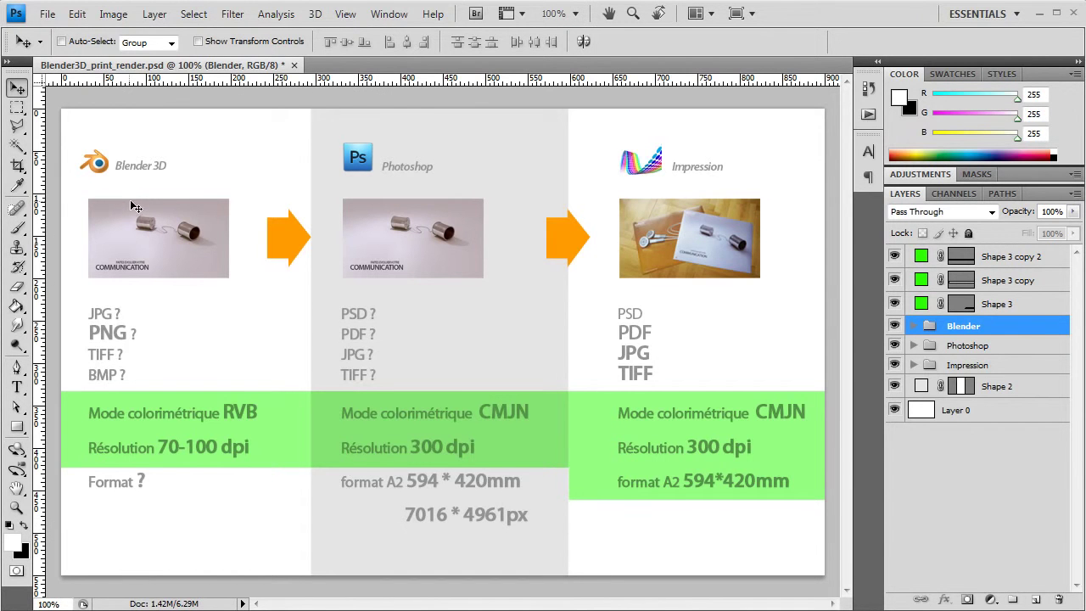
- Create a new 594 × 420 mm document at 300 ppi in CMYK Color
click(48, 16)
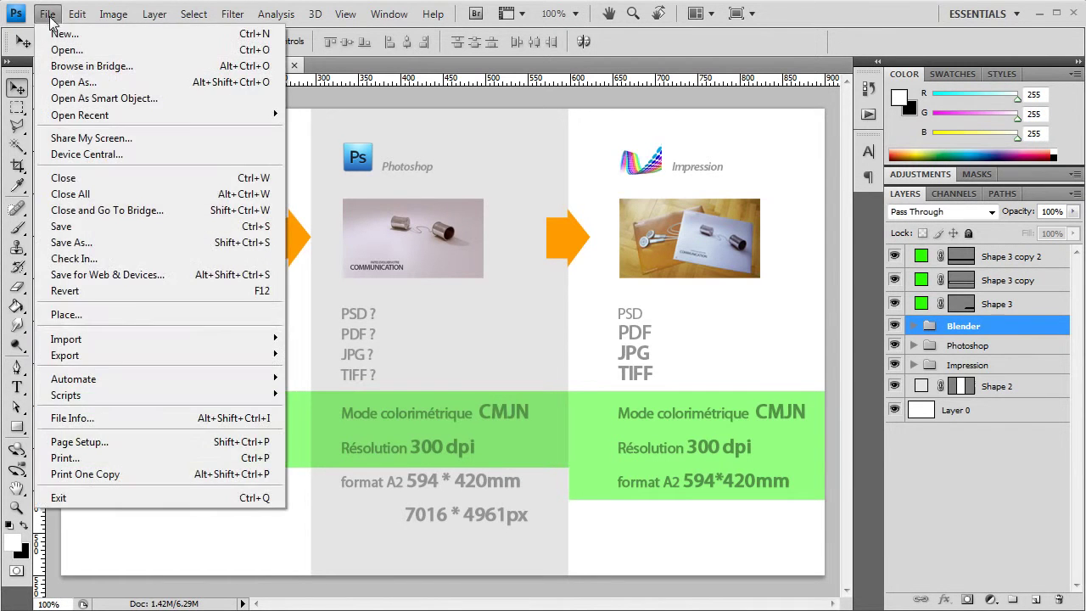
click(56, 34)
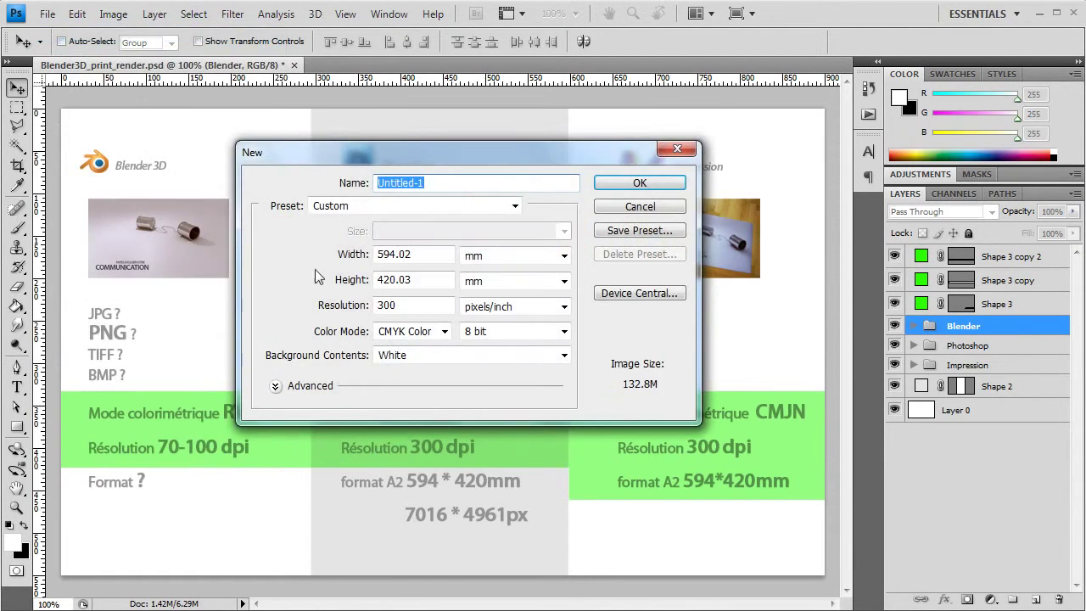
double_click(426, 254)
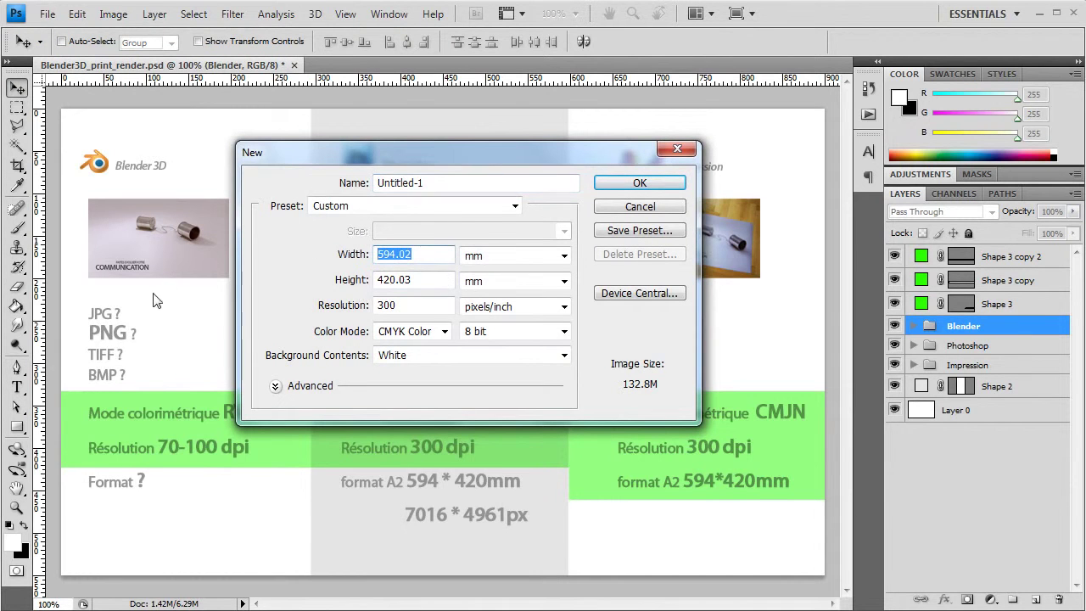
text(594)
key(Tab)
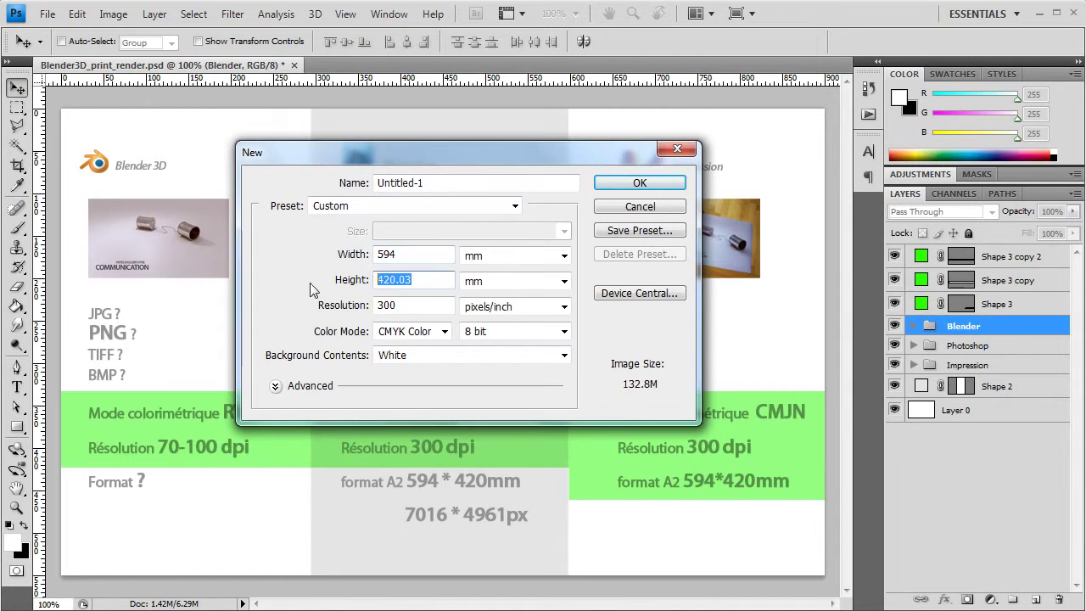
text(420)
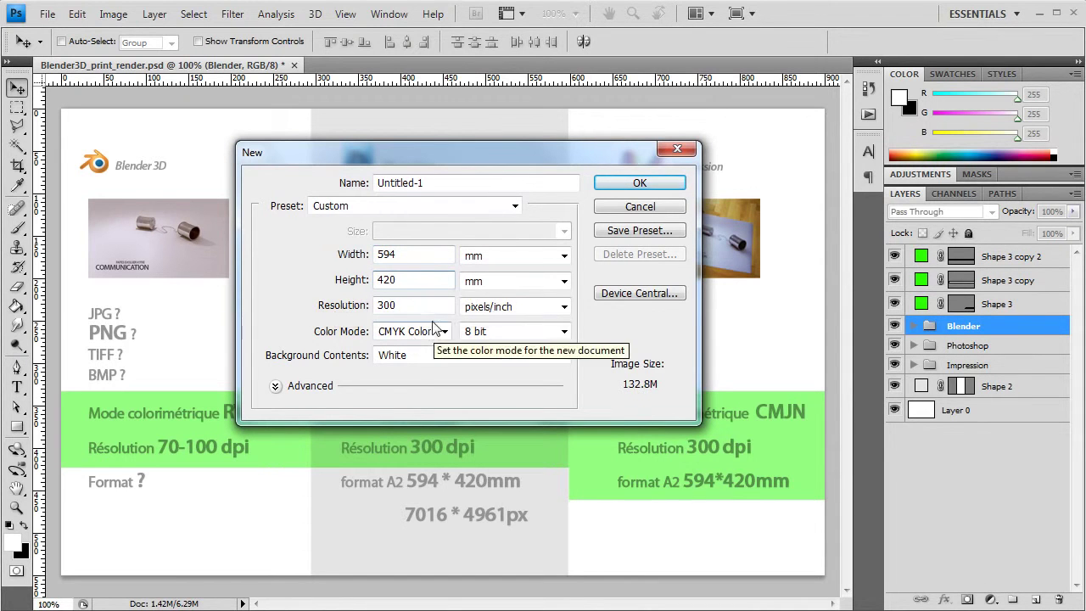
drag(408, 305, 305, 305)
text(300)
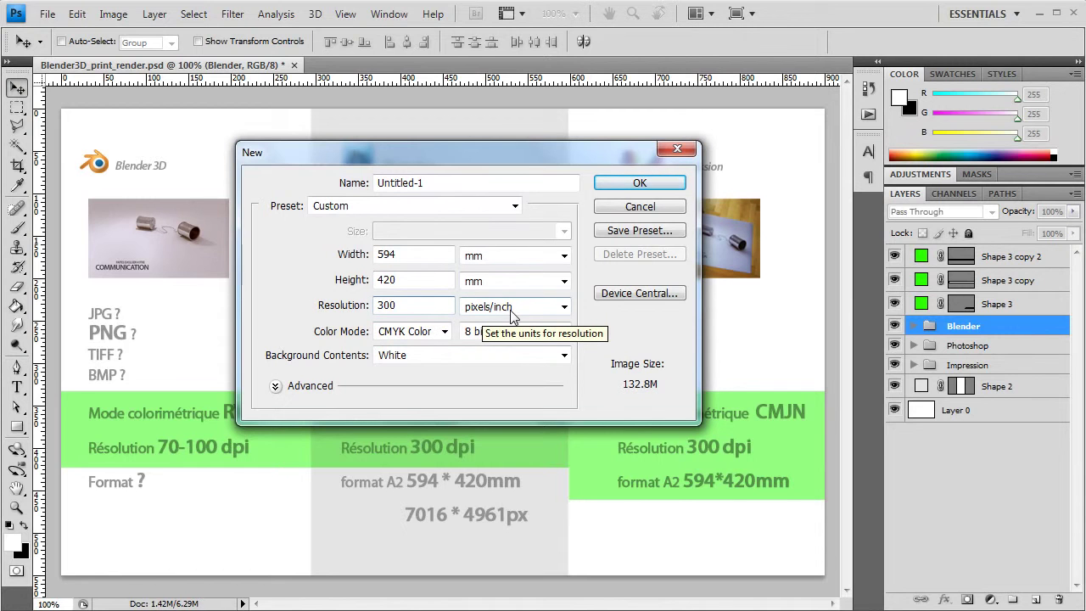
click(443, 332)
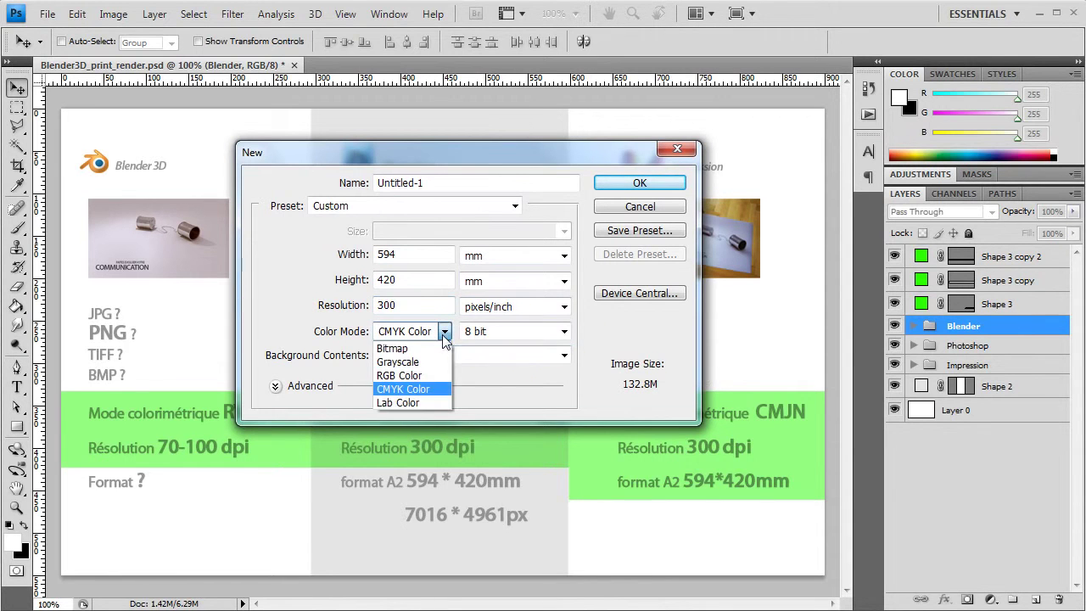
click(397, 390)
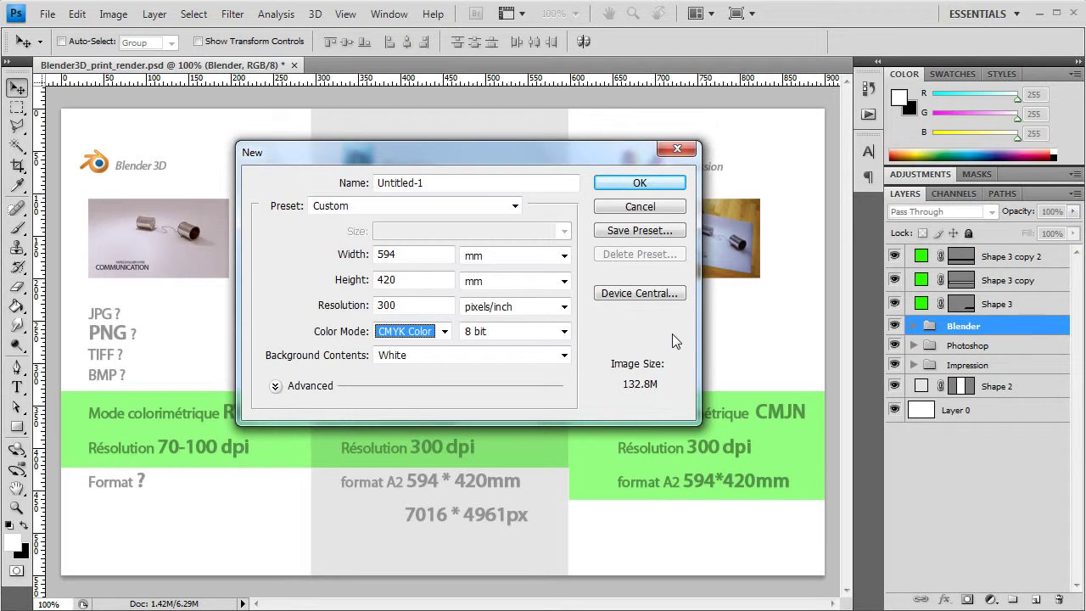
click(615, 185)
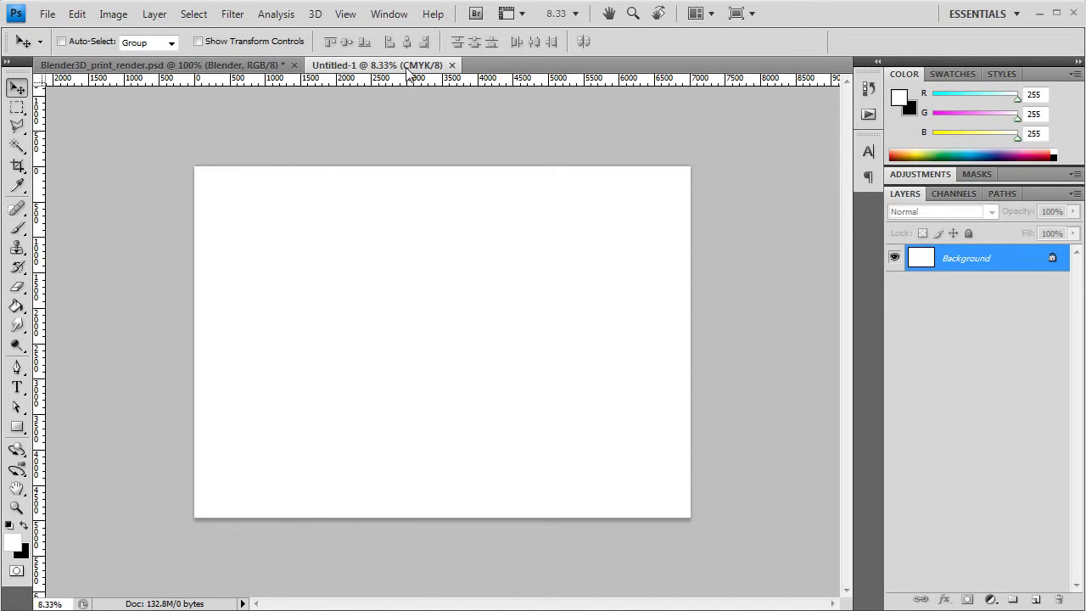
- Check Image Size: 7016 × 4961 pixels, 59.4 × 42 cm at 300 ppi
click(111, 14)
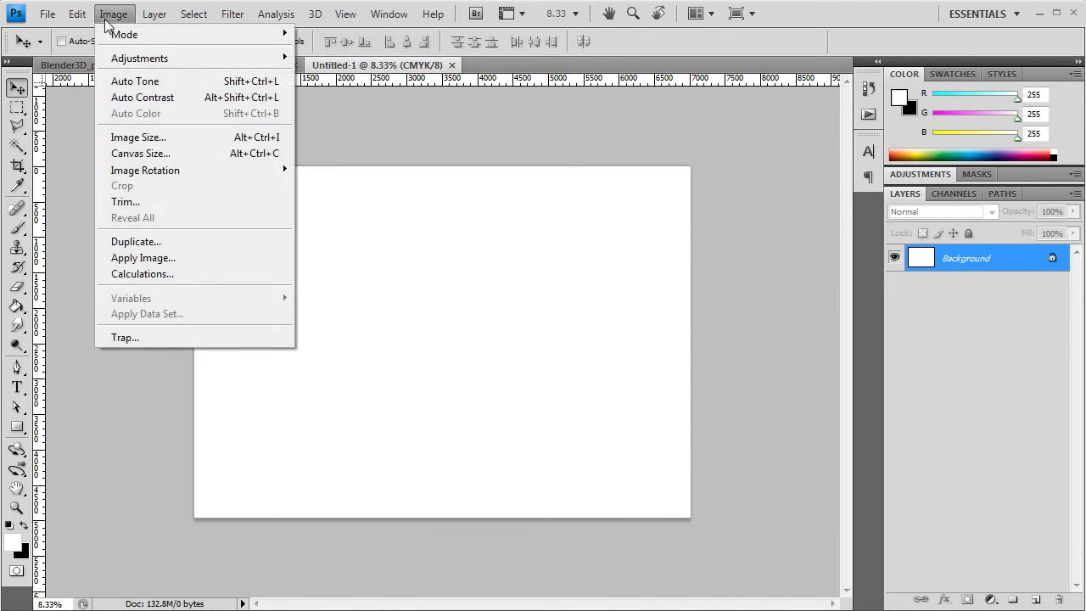
click(127, 138)
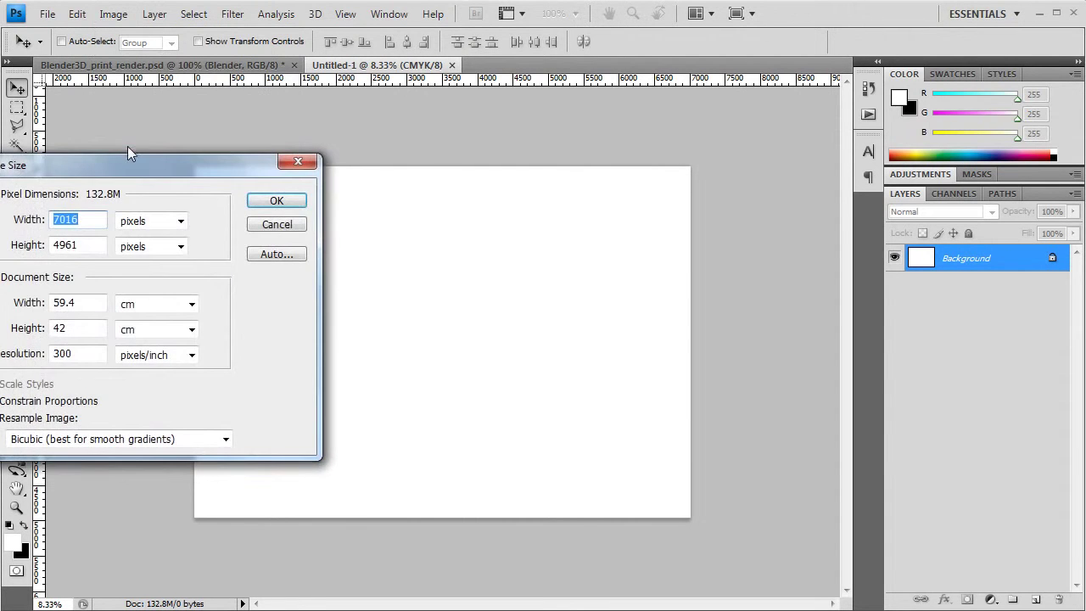
drag(137, 162, 445, 179)
click(400, 237)
click(394, 320)
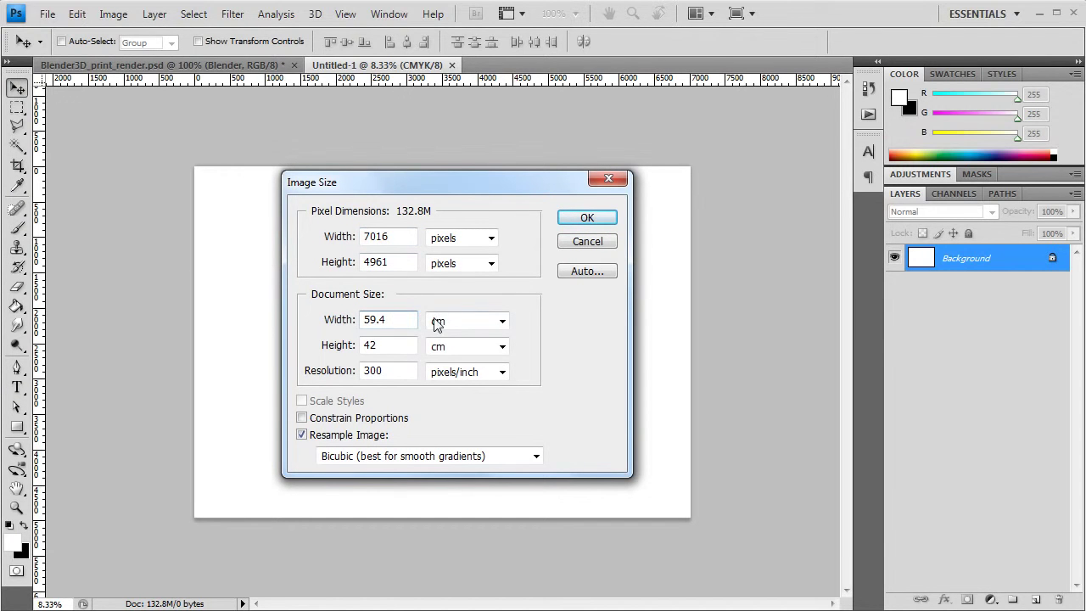
click(395, 346)
drag(395, 371, 359, 370)
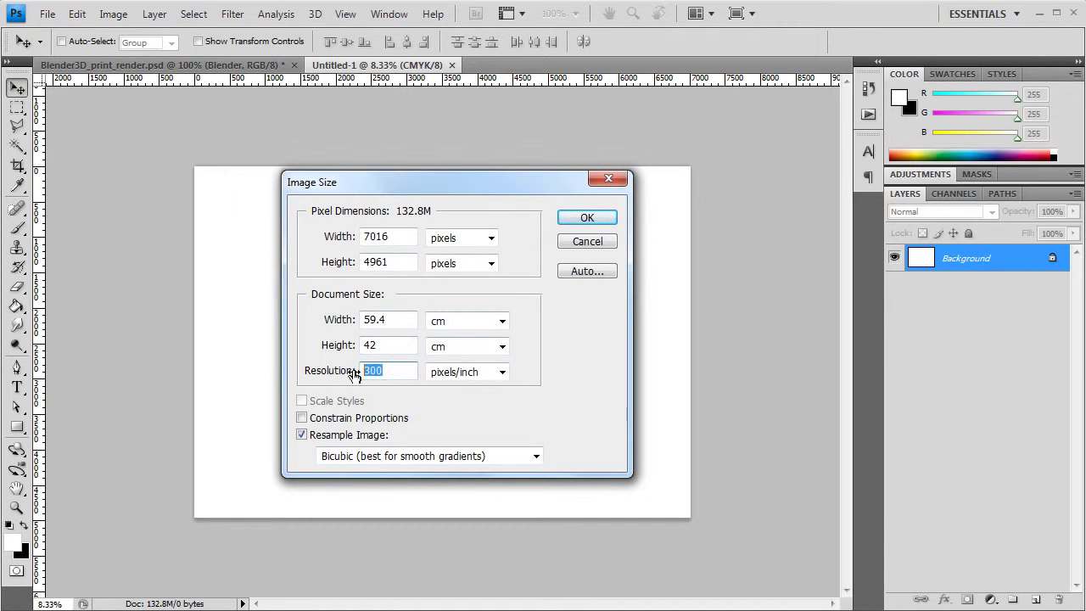
mouse_move(395, 237)
mouse_down()
mouse_move(362, 239)
mouse_move(362, 262)
mouse_up()
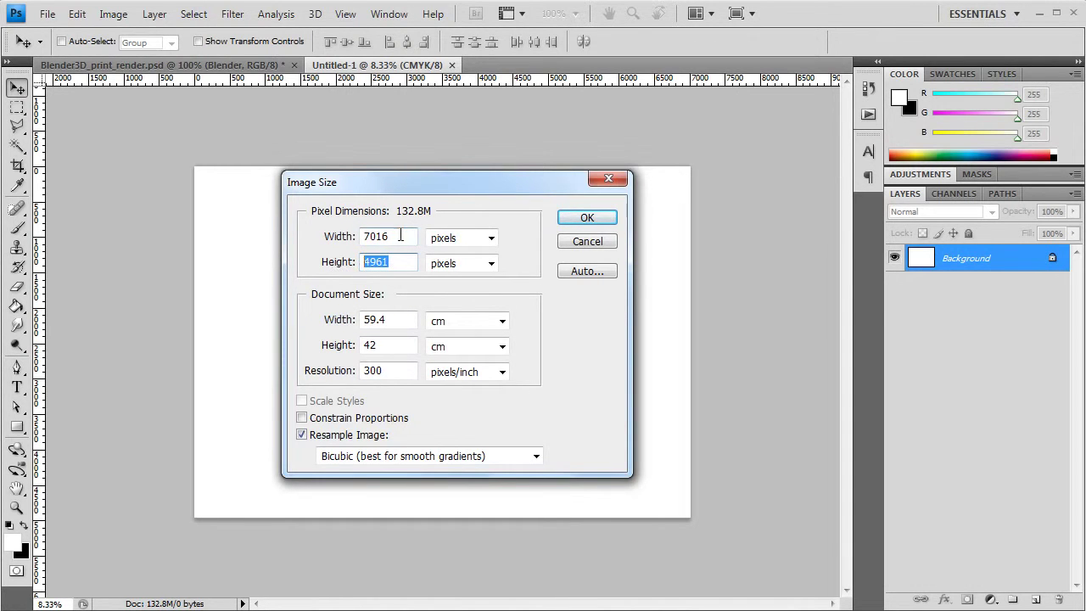
drag(401, 236, 331, 236)
drag(397, 262, 291, 267)
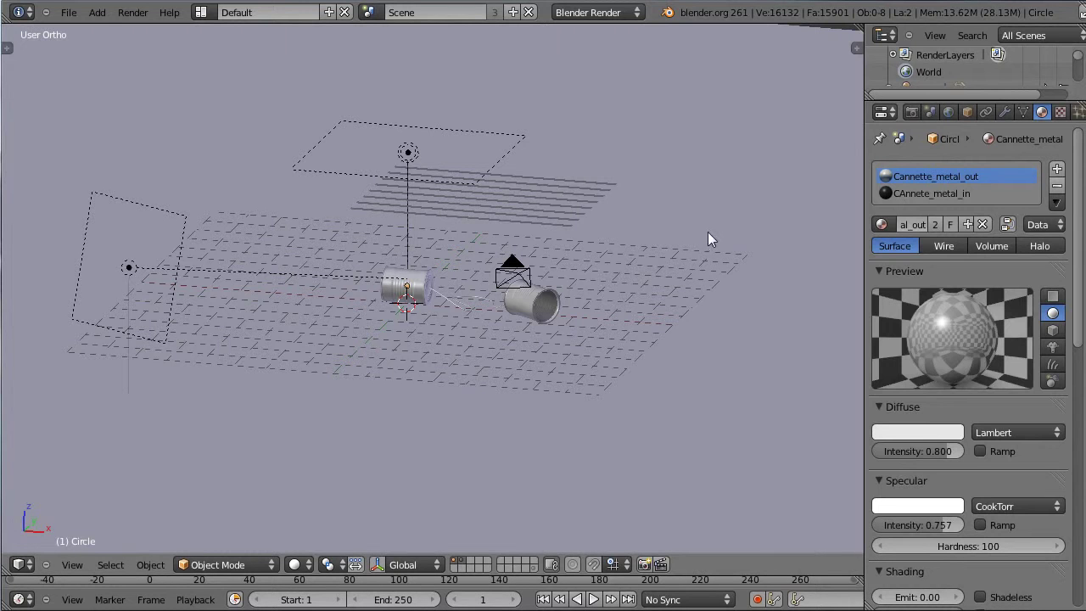
- Review the Render output settings, keeping PNG format and RGB colour
click(911, 113)
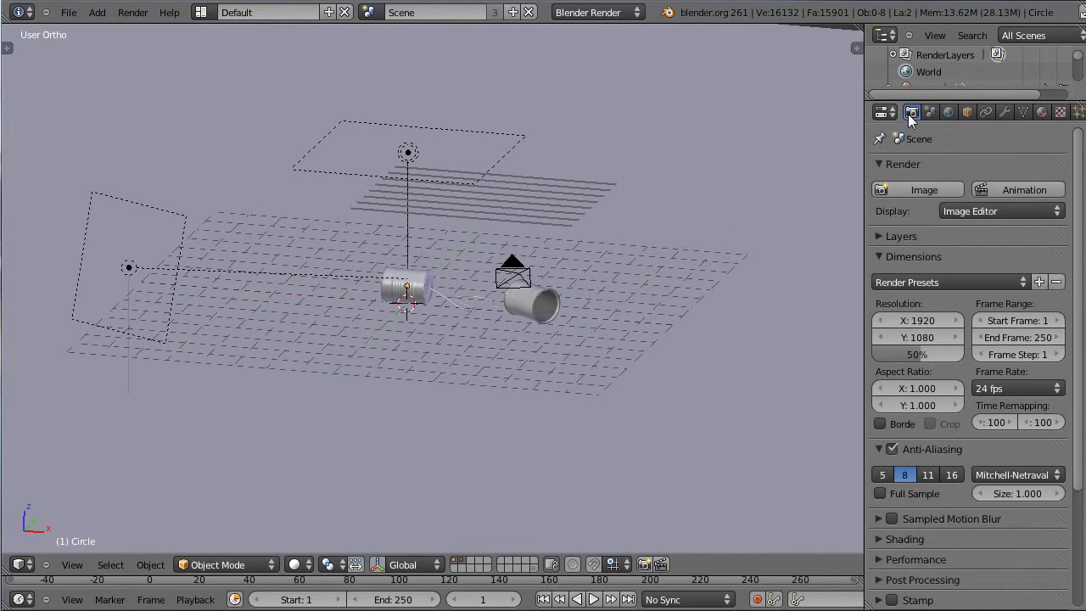
scroll(1018, 356, down, 2)
scroll(1058, 378, down, 3)
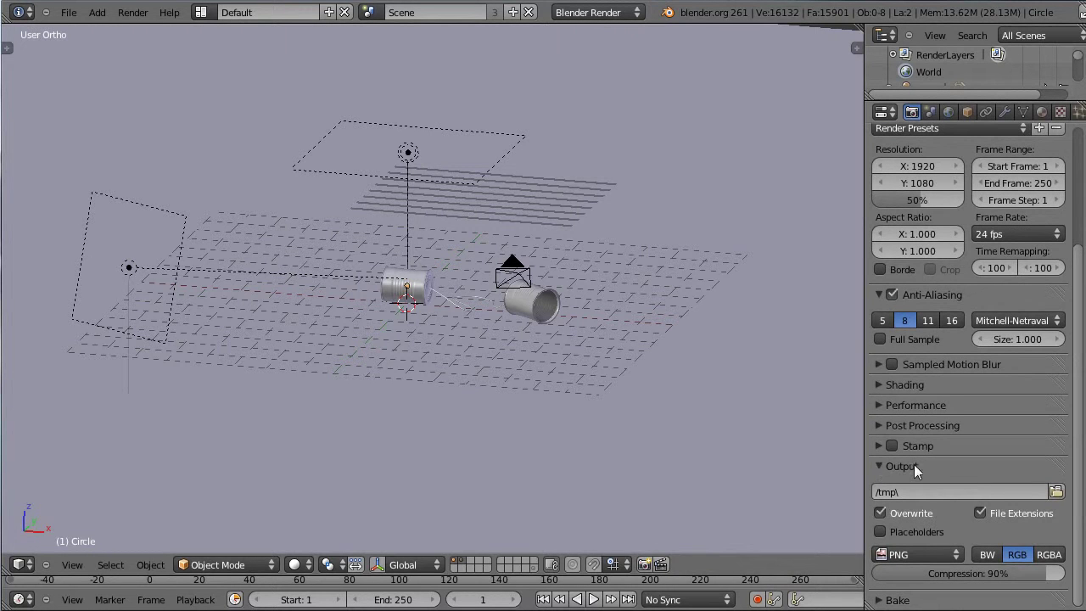
click(945, 553)
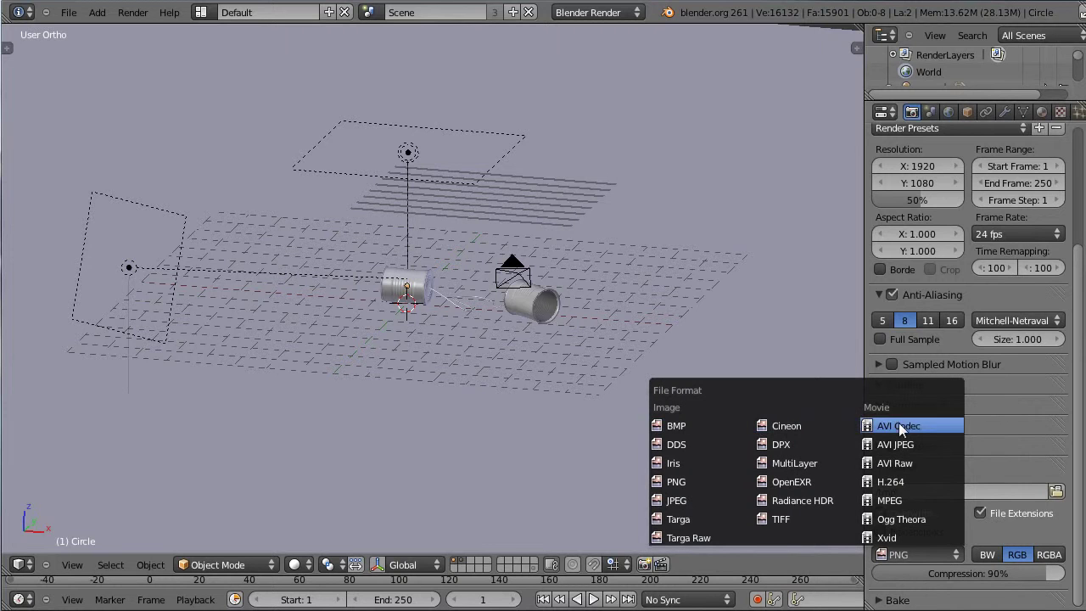
click(659, 483)
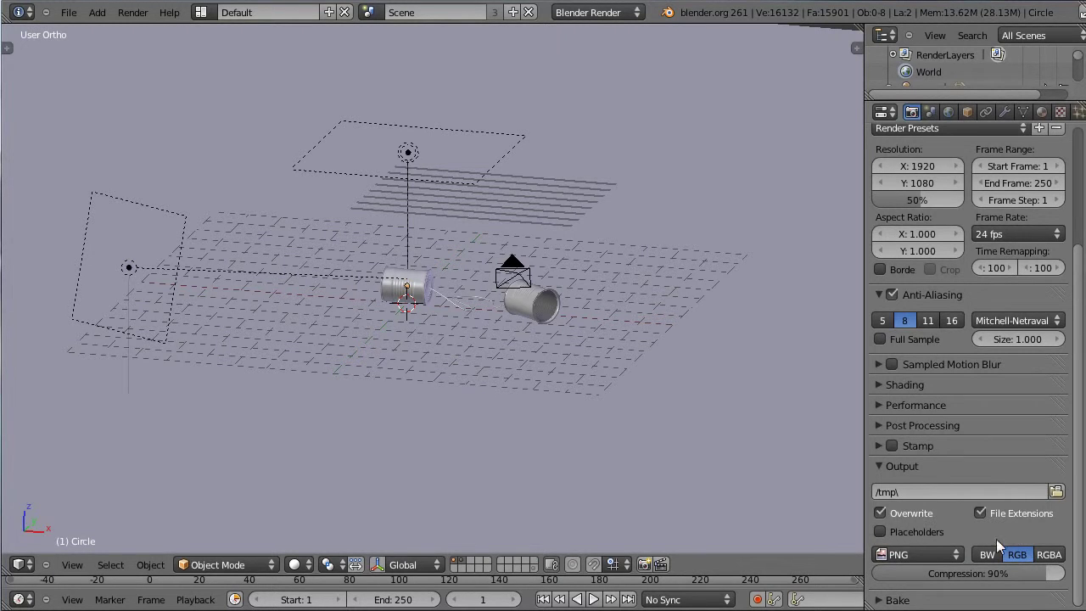
click(991, 553)
click(1018, 555)
scroll(974, 464, up, 1)
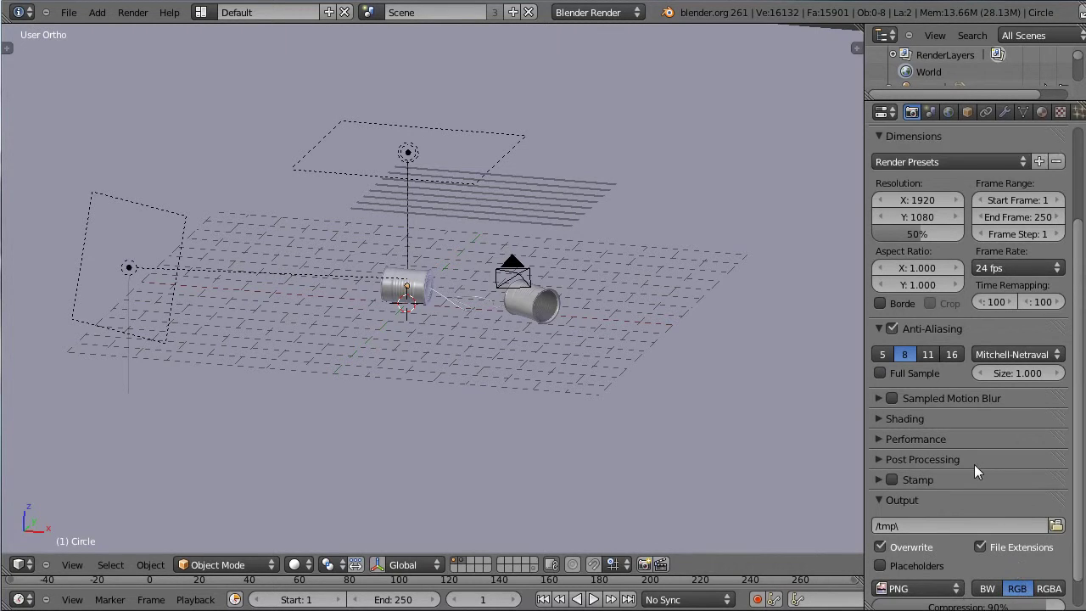
scroll(974, 464, up, 3)
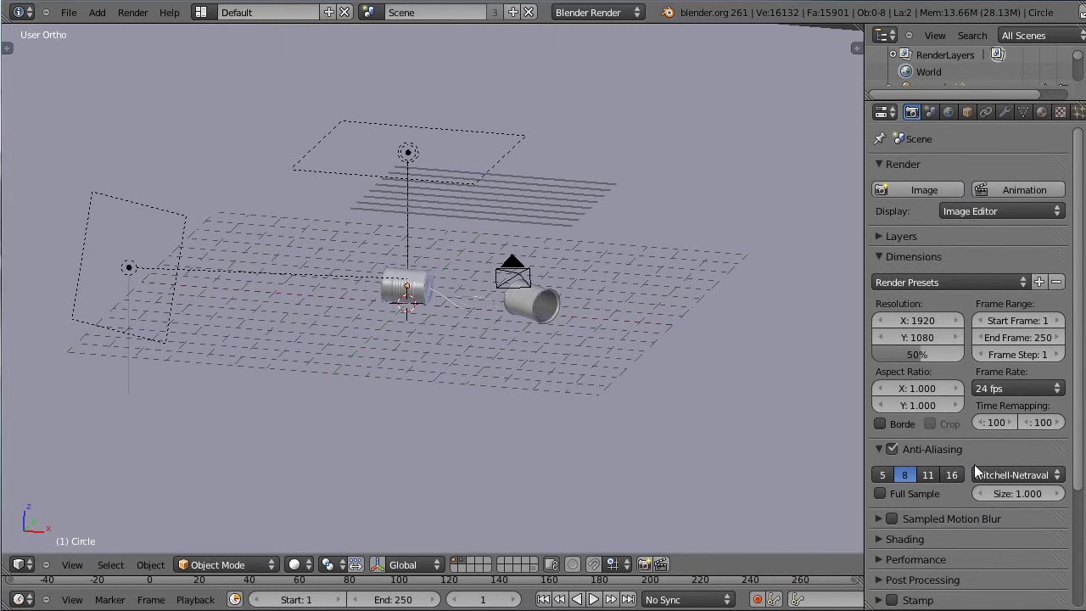
- Set the render resolution to 7016 × 4961 pixels and look through the scene camera
click(931, 319)
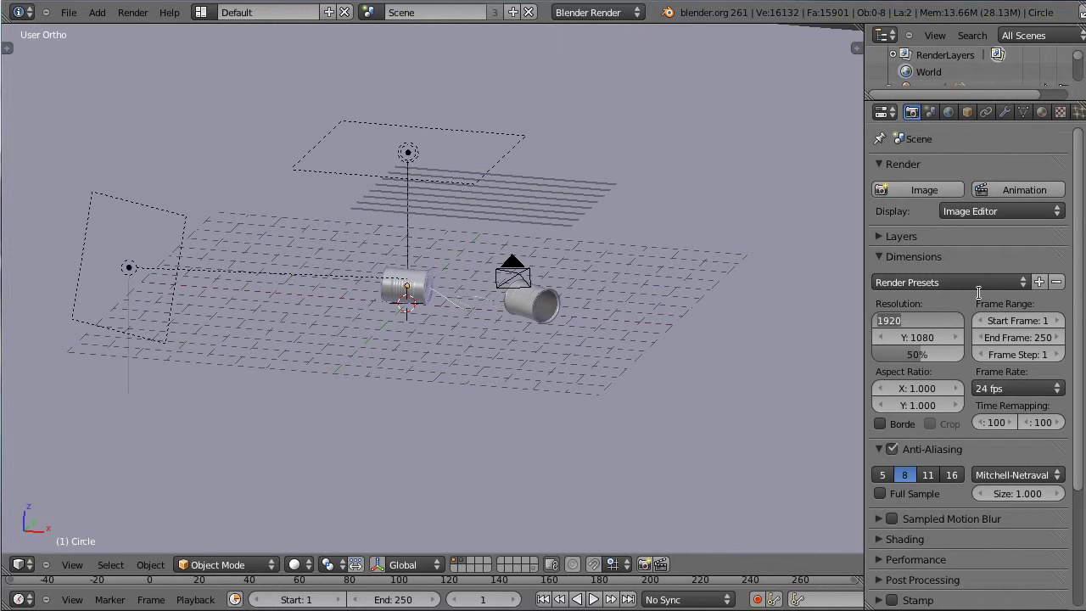
text(7016)
key(Return)
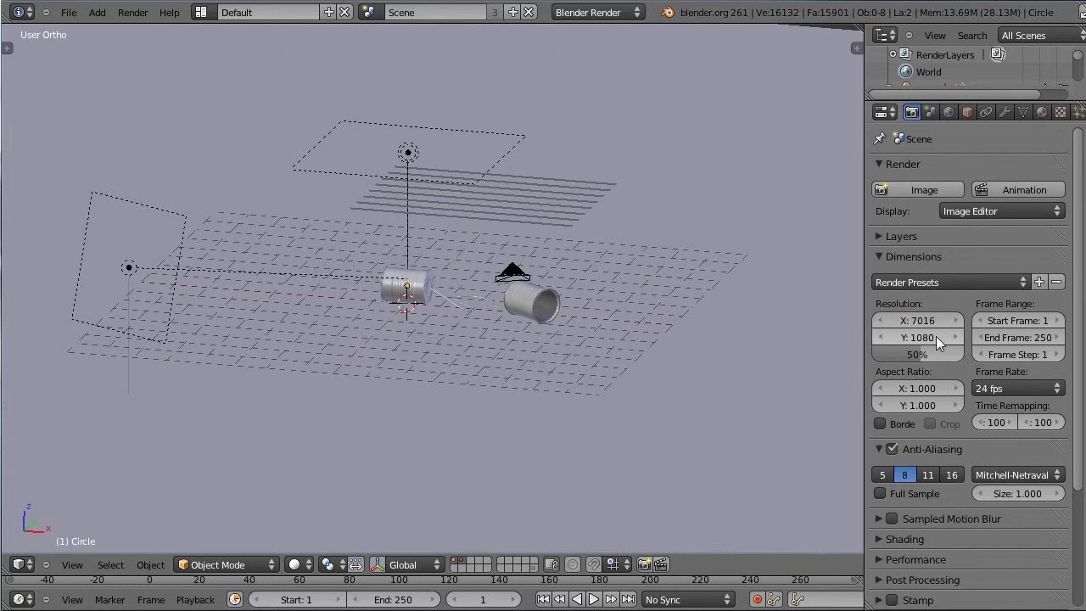
click(935, 337)
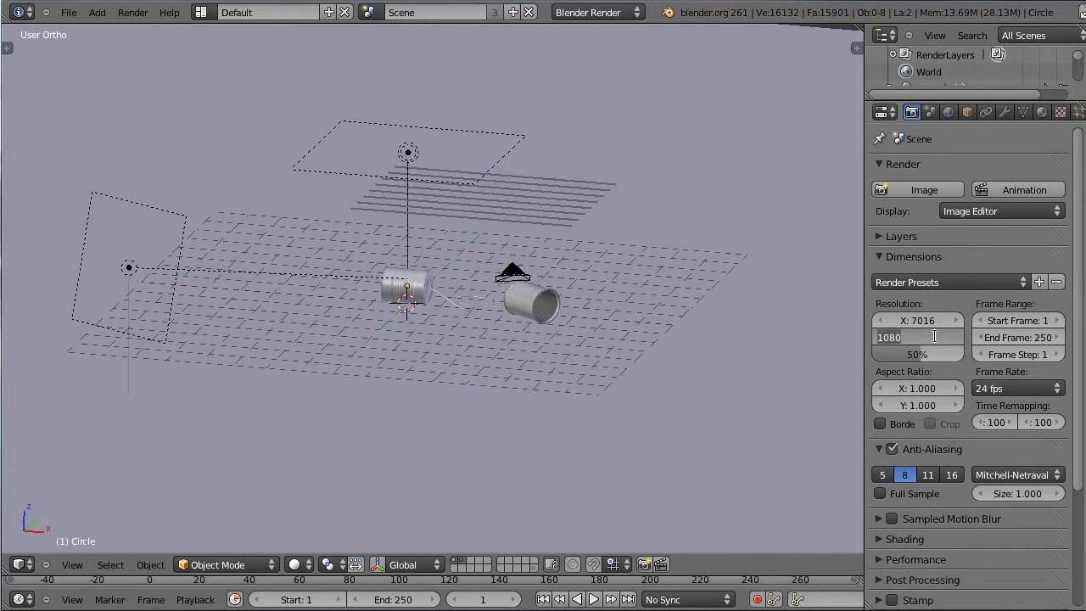
text(Y: 49)
text(61)
key(Return)
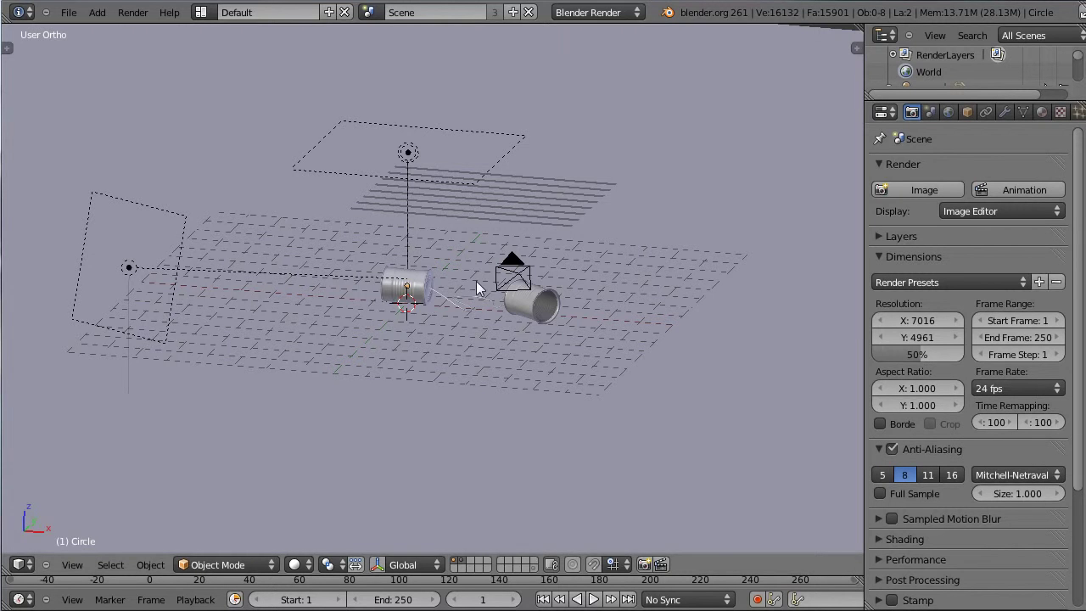
key(KP_0)
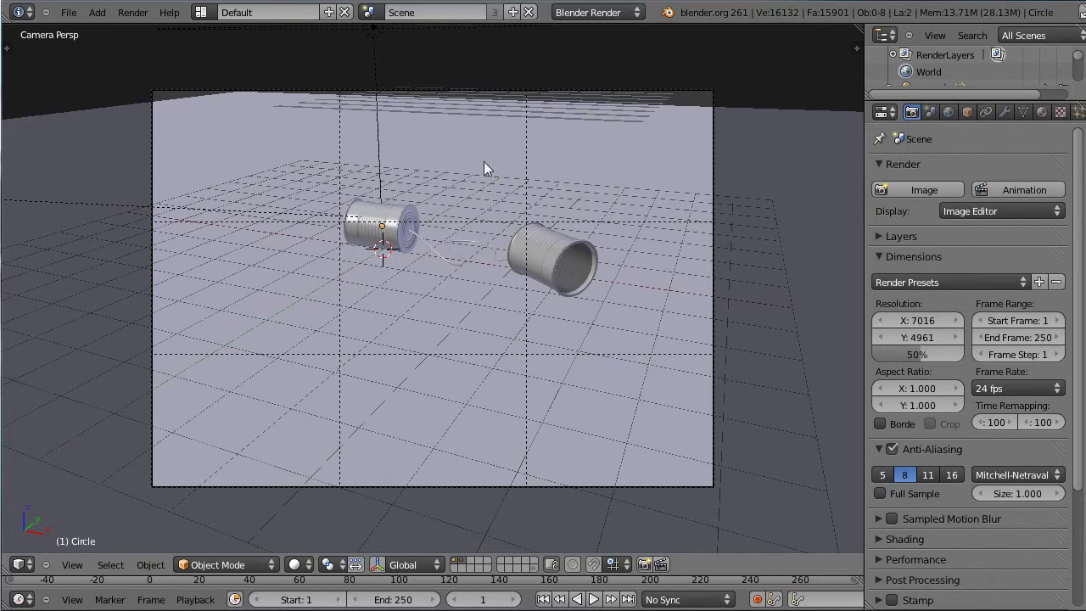
- Move the camera closer along its Z axis to frame the two cans larger, then select the floor plane
right_click(446, 108)
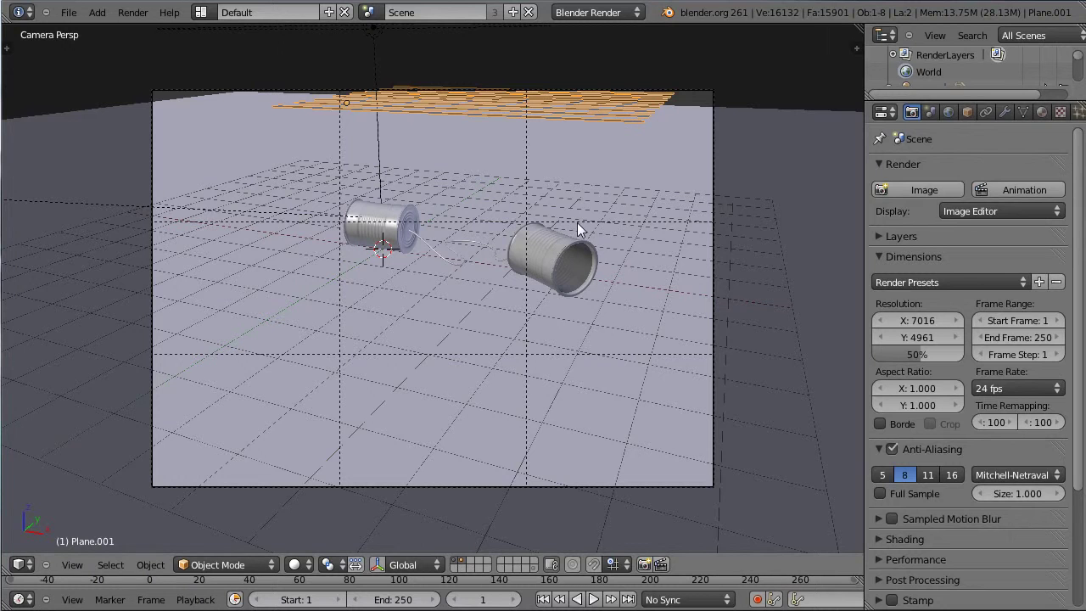
key(a)
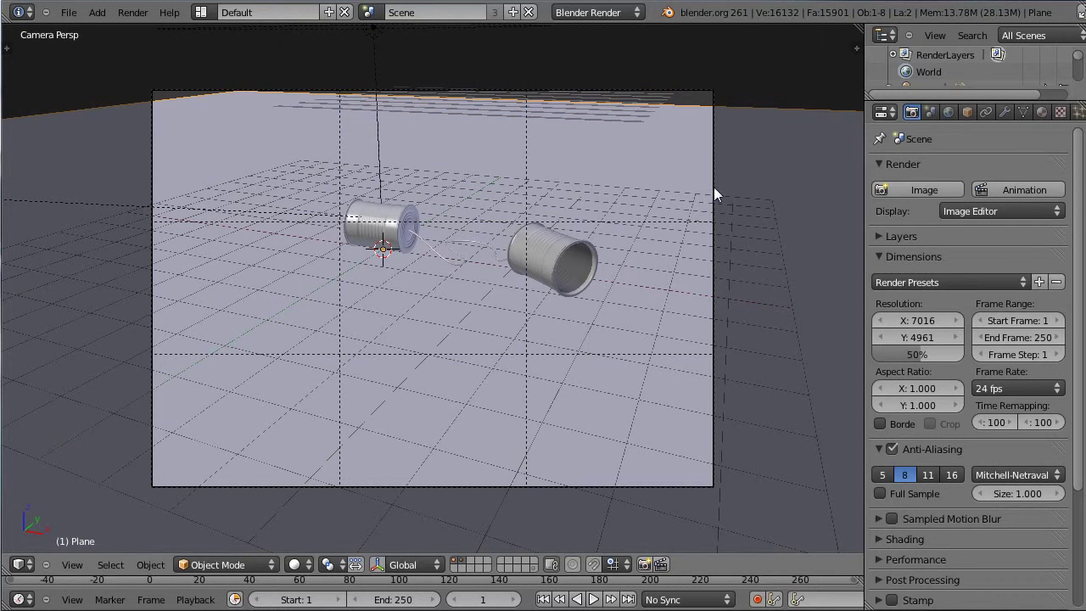
right_click(713, 186)
key(g)
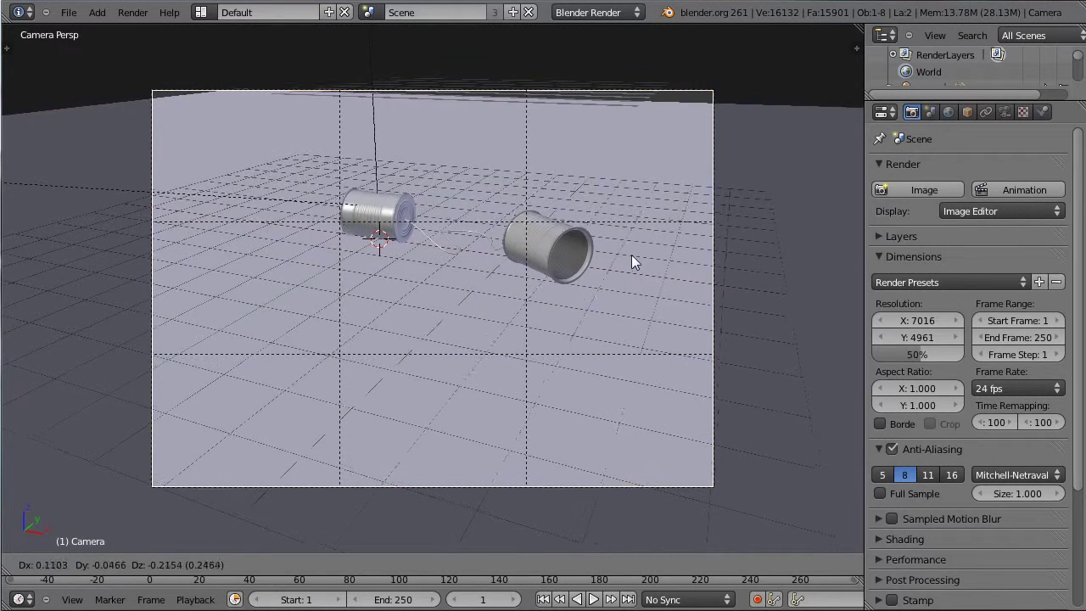
click(610, 278)
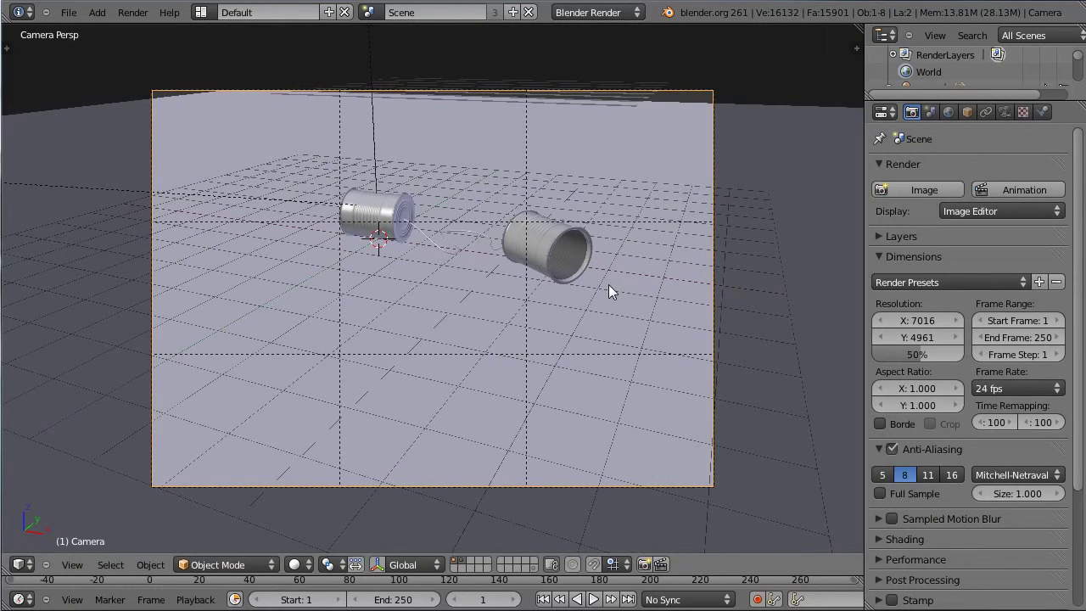
key(g)
key(z)
key(z)
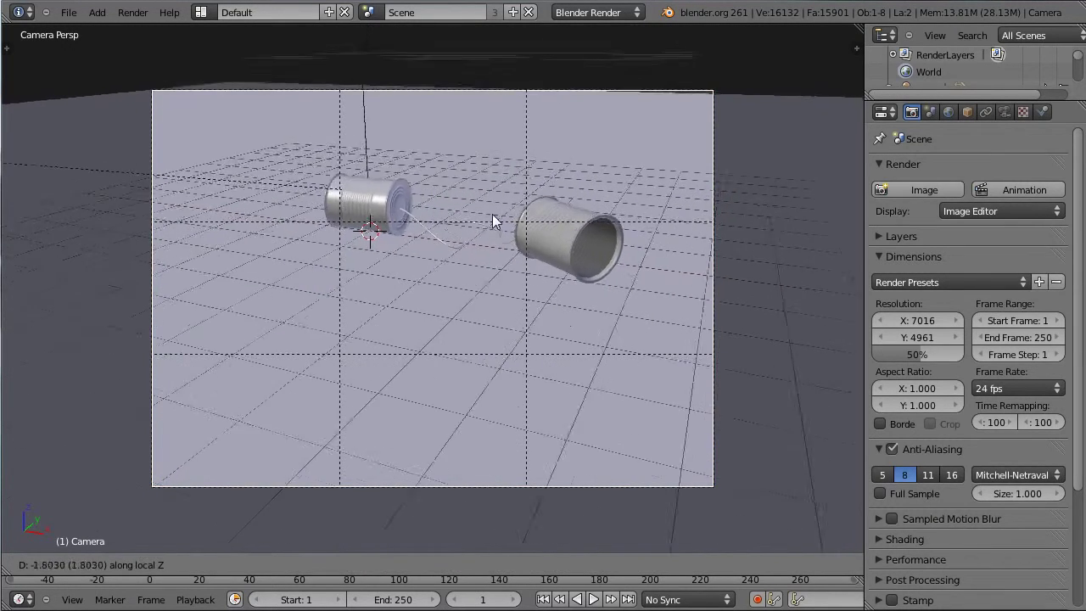
click(441, 185)
key(g)
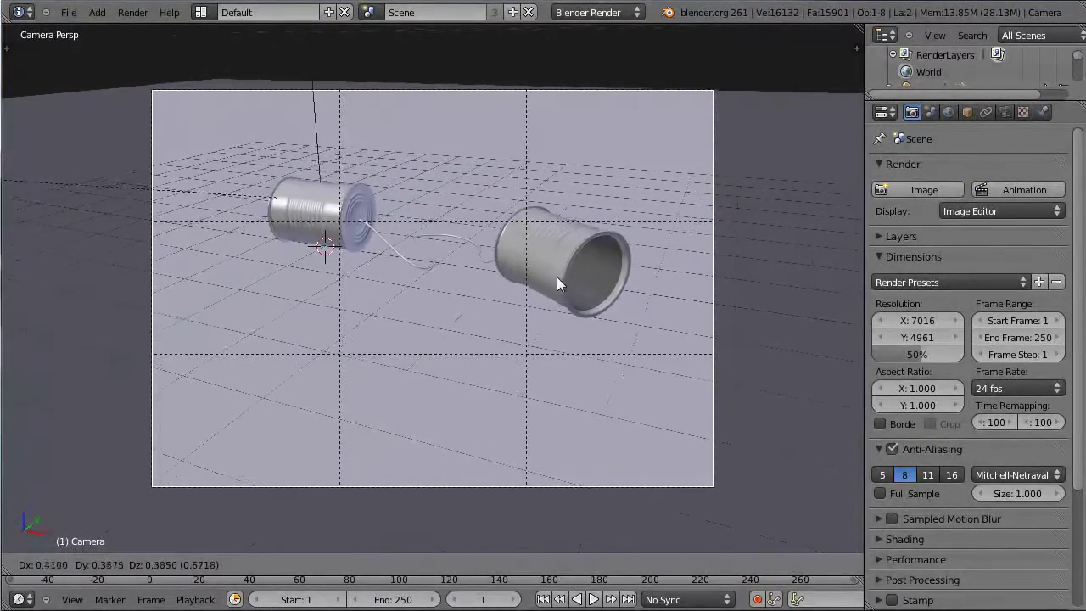
click(545, 282)
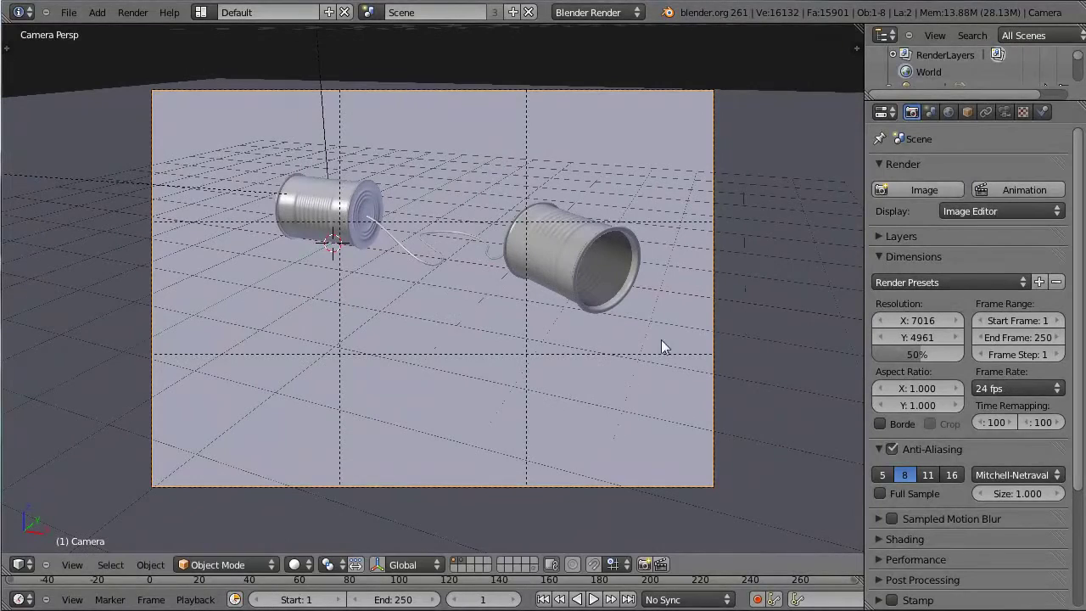
right_click(438, 313)
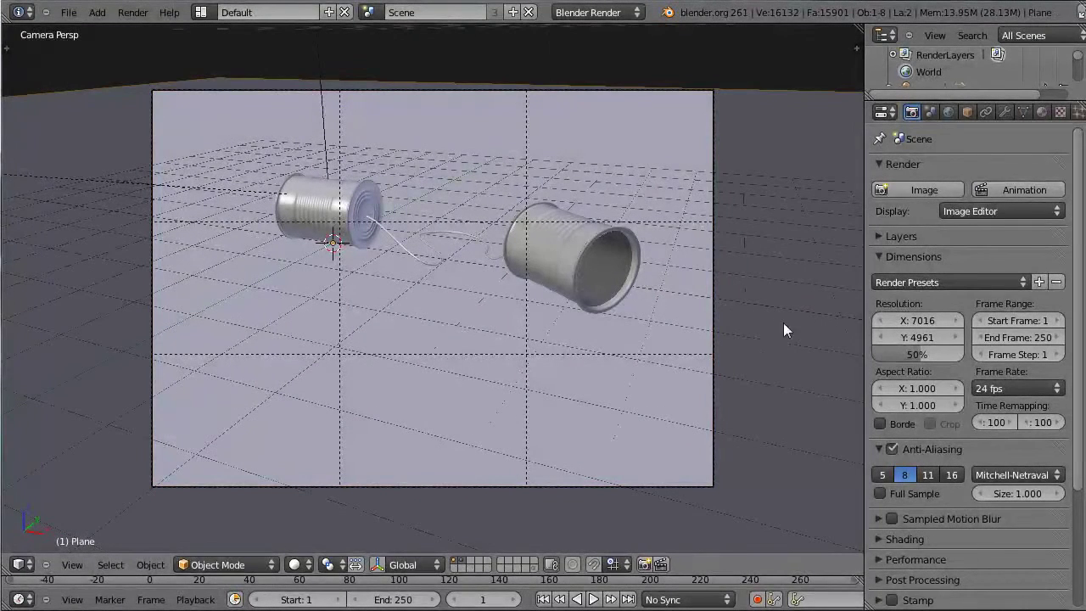
- Scale up the floor plane and save the scene as Tuto_KOPILOT_tin_can_A2_bis.blend
key(s)
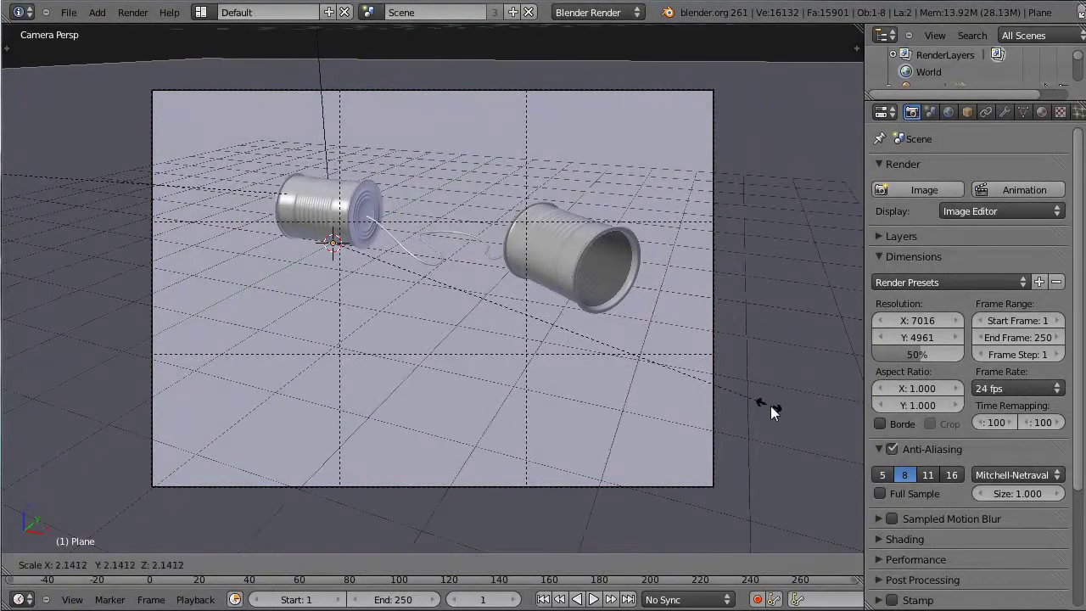
click(770, 406)
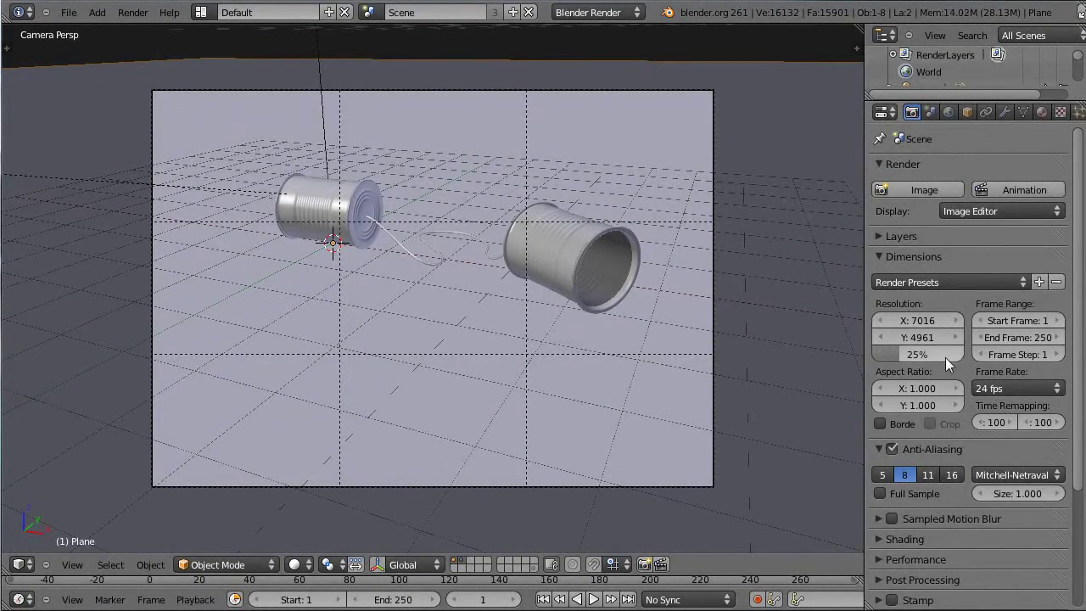
key(ctrl+s)
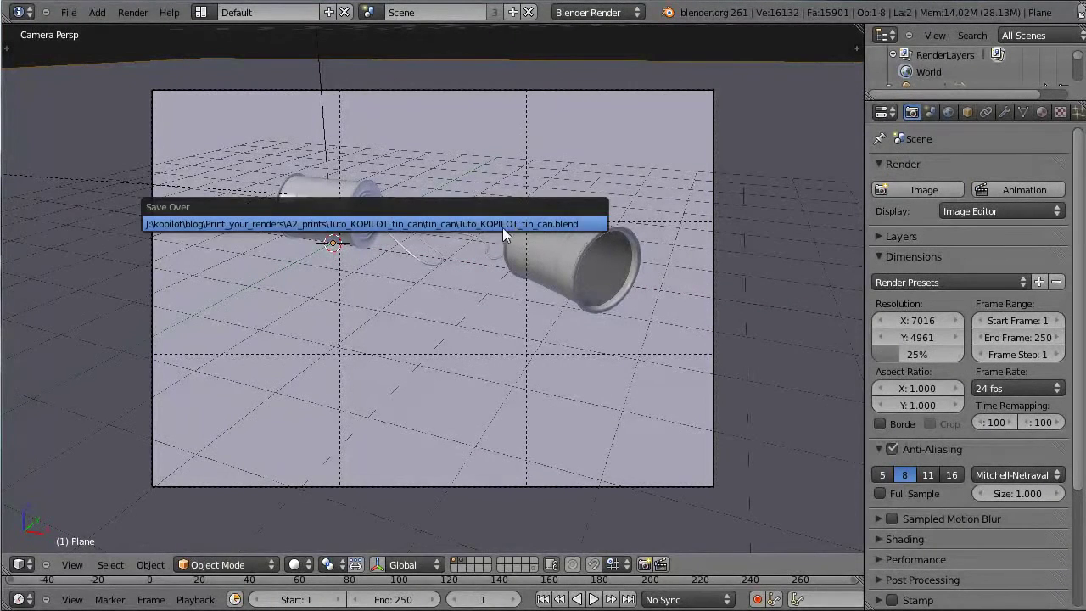
click(502, 226)
click(69, 12)
click(98, 135)
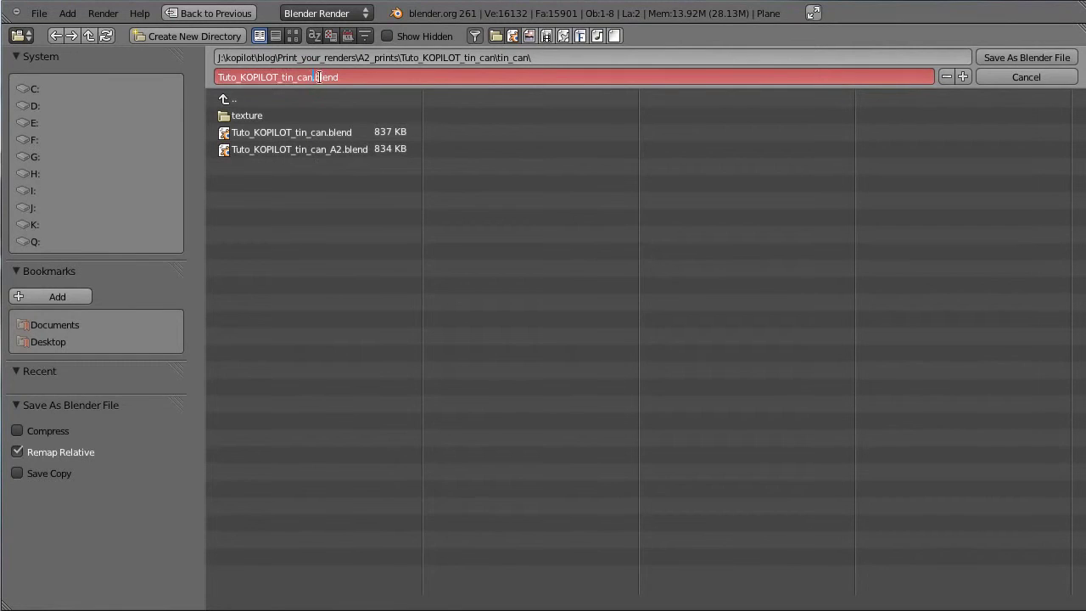
text(_A2_bis)
click(1015, 58)
- Render the final image and inspect the string-linked cans under the COMMUNICATION headline
key(F12)
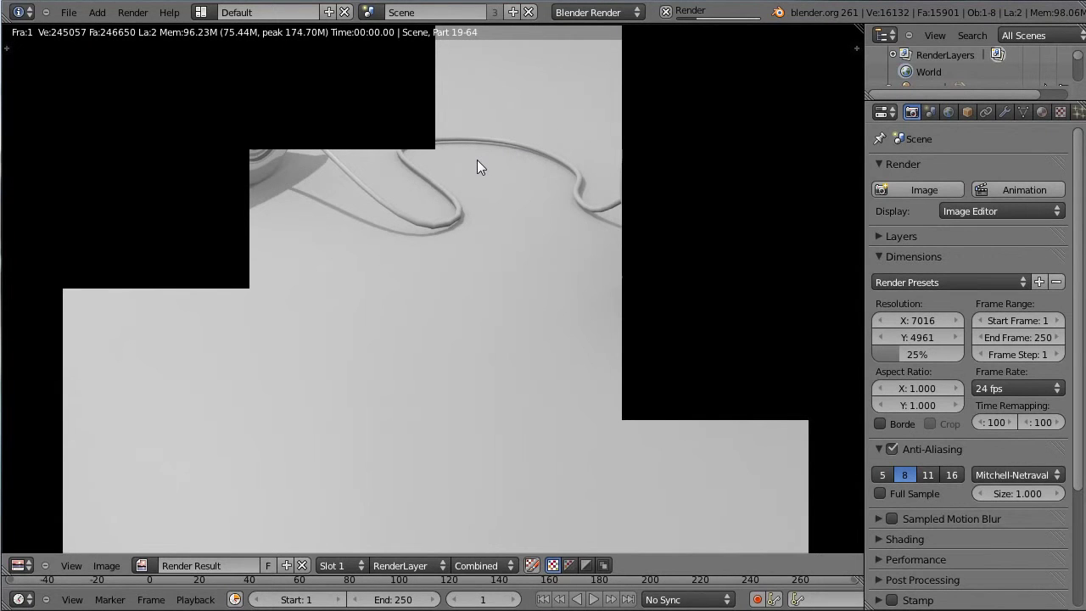
scroll(477, 159, down, 1)
scroll(476, 160, down, 1)
scroll(477, 160, down, 1)
scroll(476, 159, down, 1)
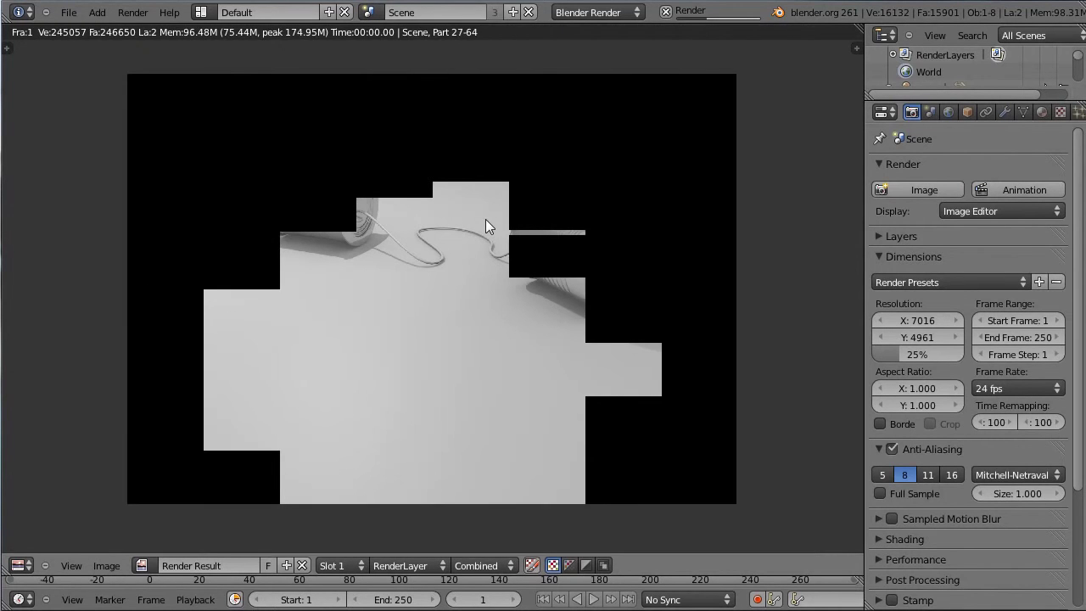
scroll(485, 219, up, 1)
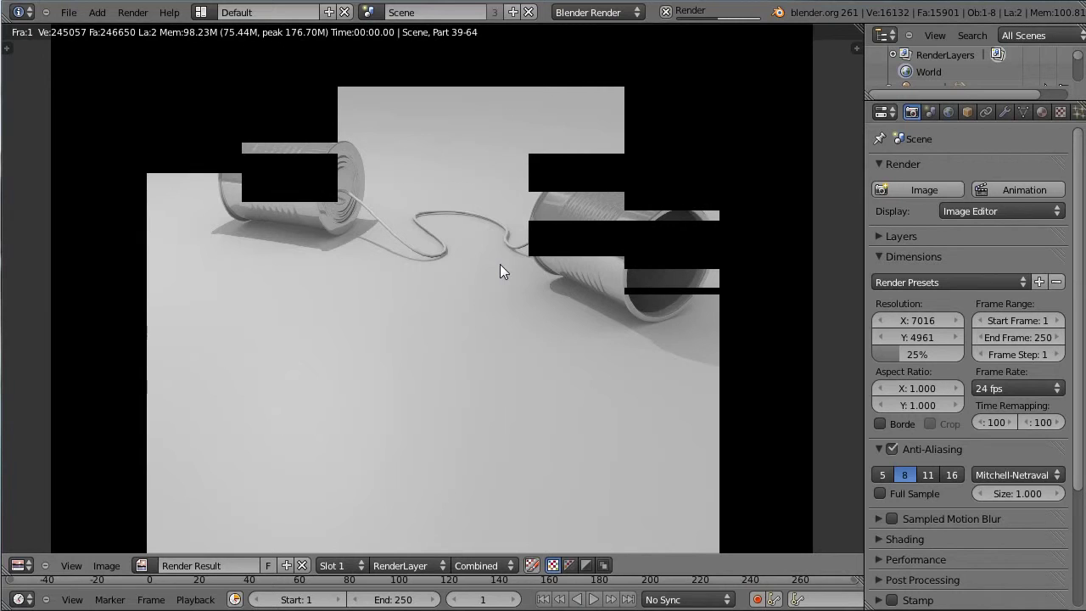
scroll(500, 265, down, 1)
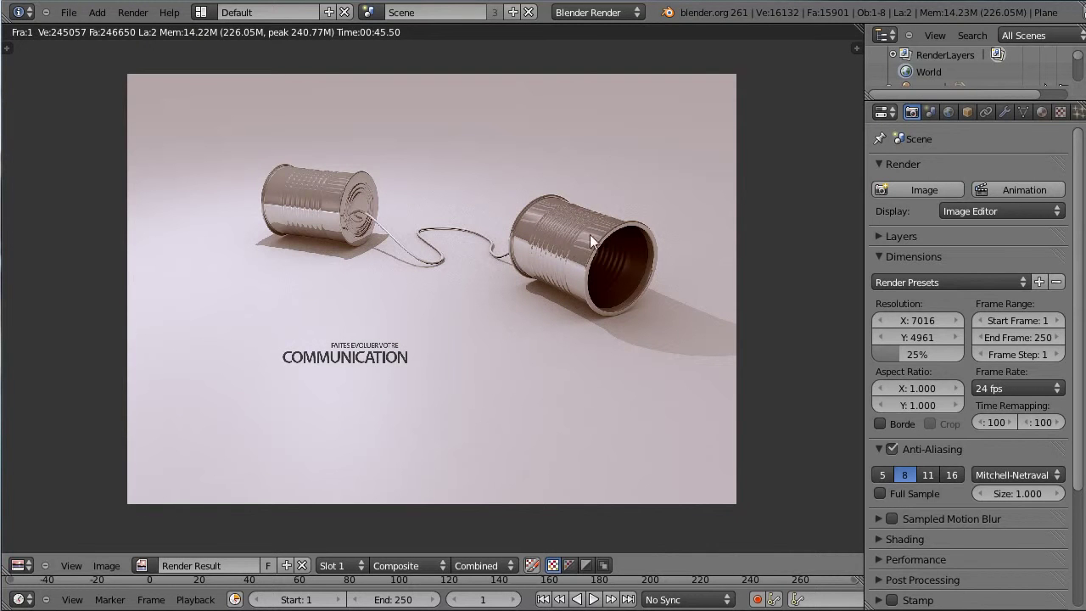
scroll(430, 244, up, 2)
scroll(430, 245, up, 1)
scroll(441, 241, up, 2)
scroll(470, 221, up, 1)
scroll(485, 215, down, 3)
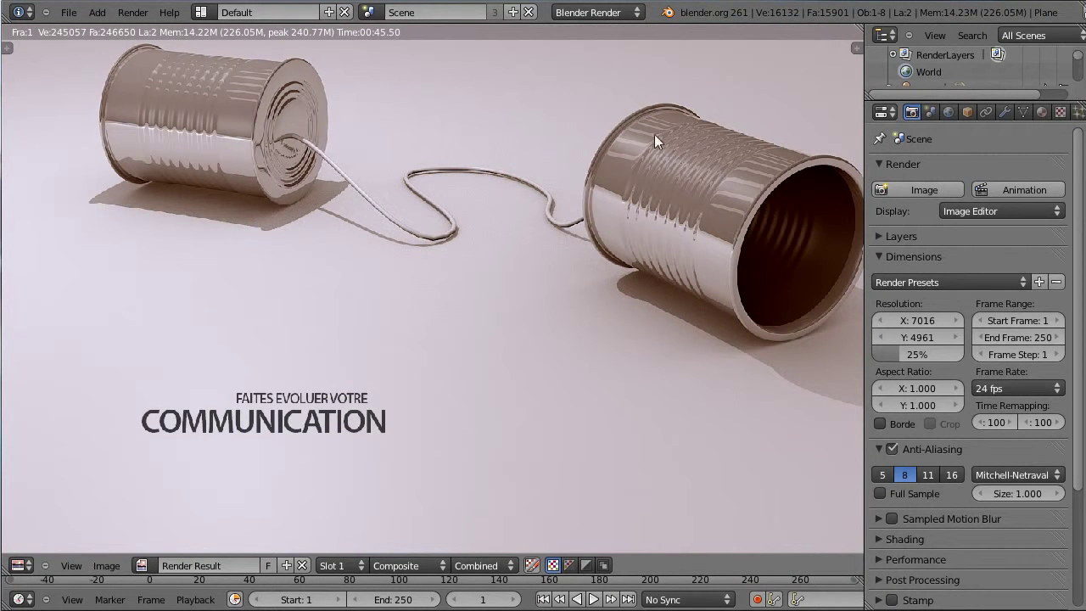
scroll(594, 199, up, 1)
scroll(594, 199, up, 1)
scroll(594, 199, down, 1)
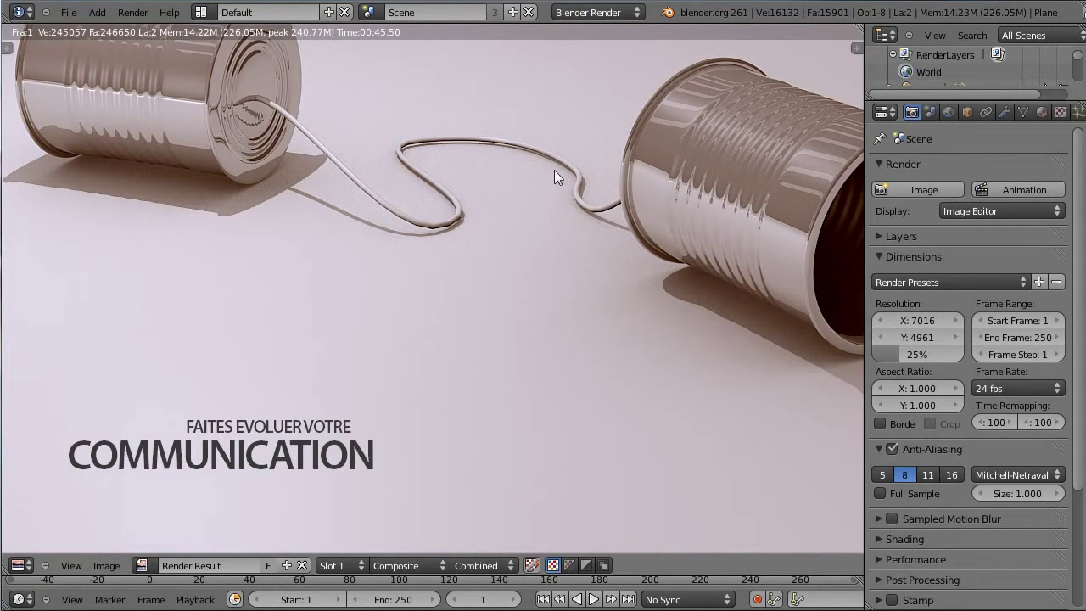
scroll(394, 229, down, 2)
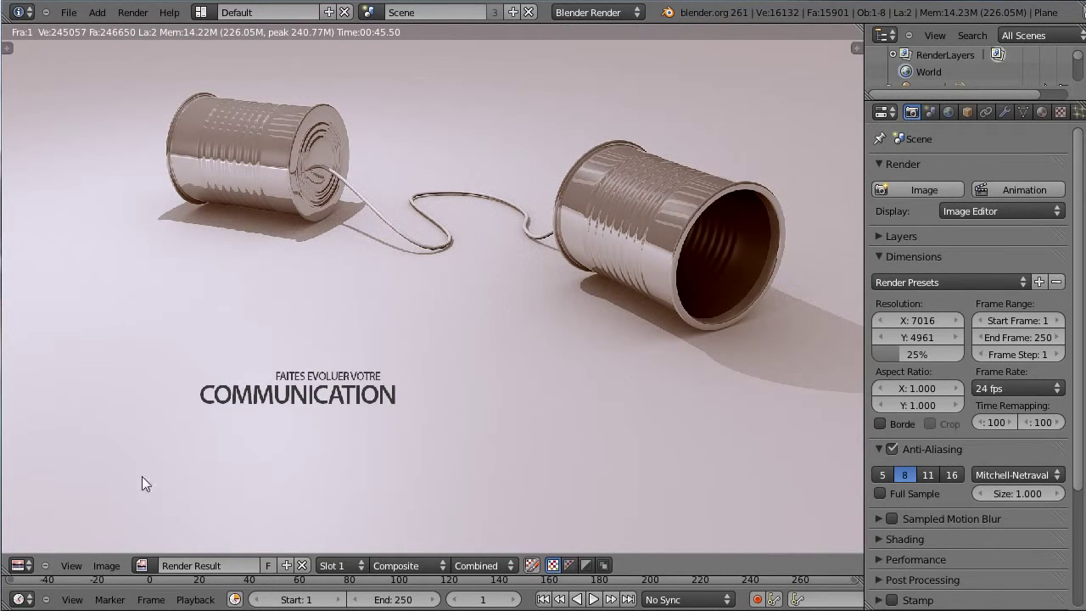
scroll(136, 432, down, 4)
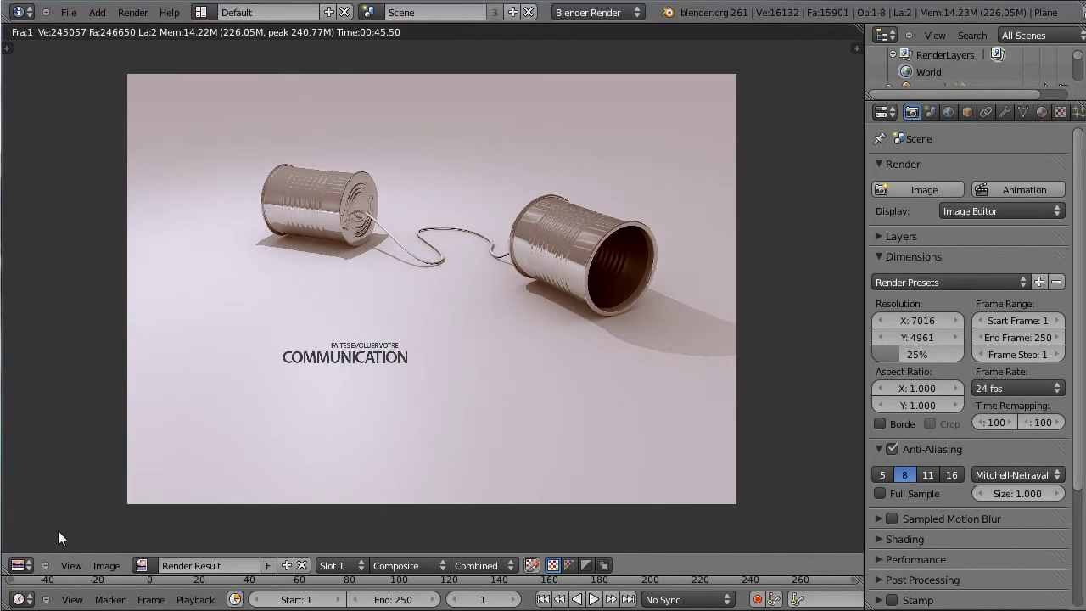
- Show the compositing node editor and reposition the Color Balance node
click(22, 564)
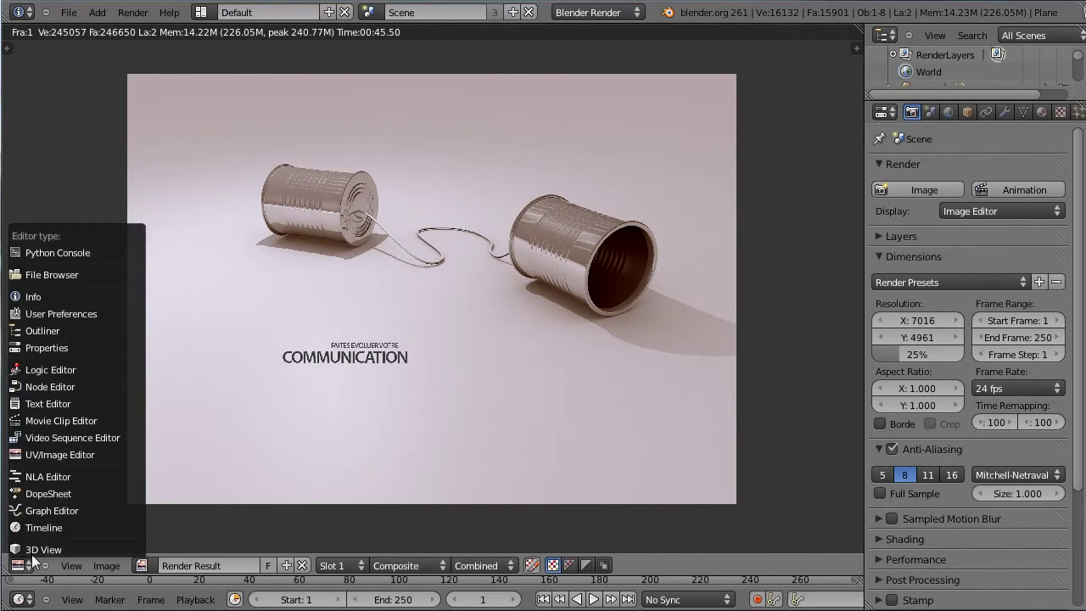
click(68, 389)
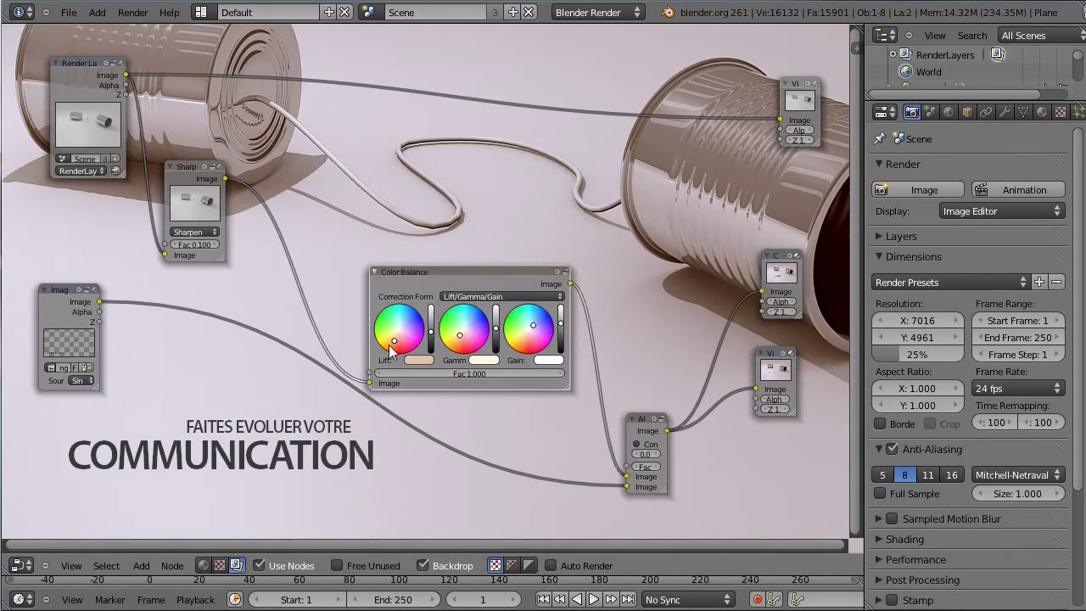
drag(463, 272, 462, 227)
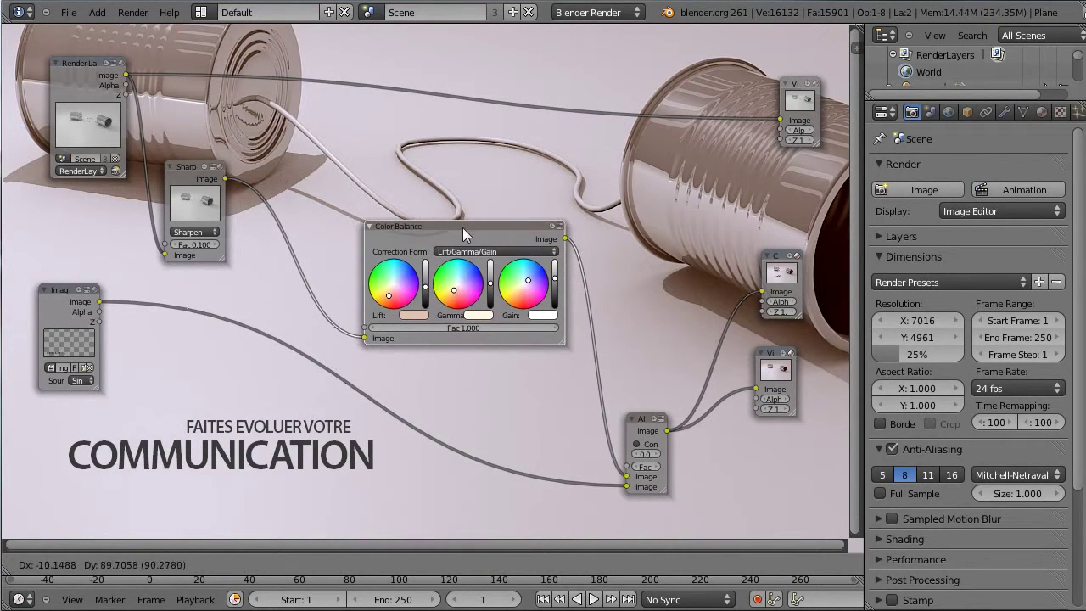
click(57, 313)
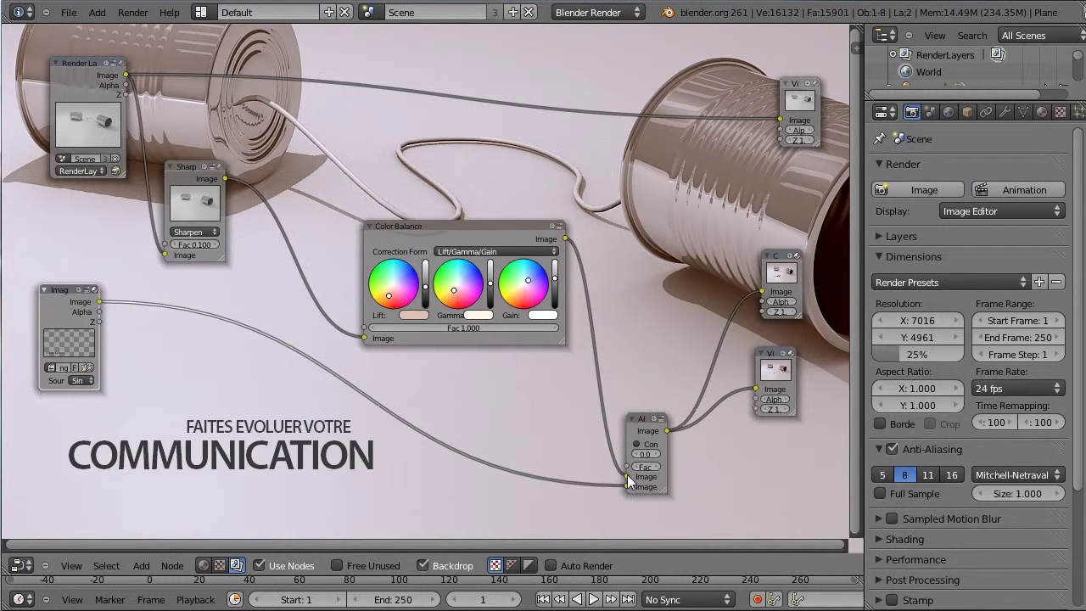
- Route Color Balance's output to the Viewer and Composite nodes, bypassing Alpha Over
drag(627, 475, 627, 325)
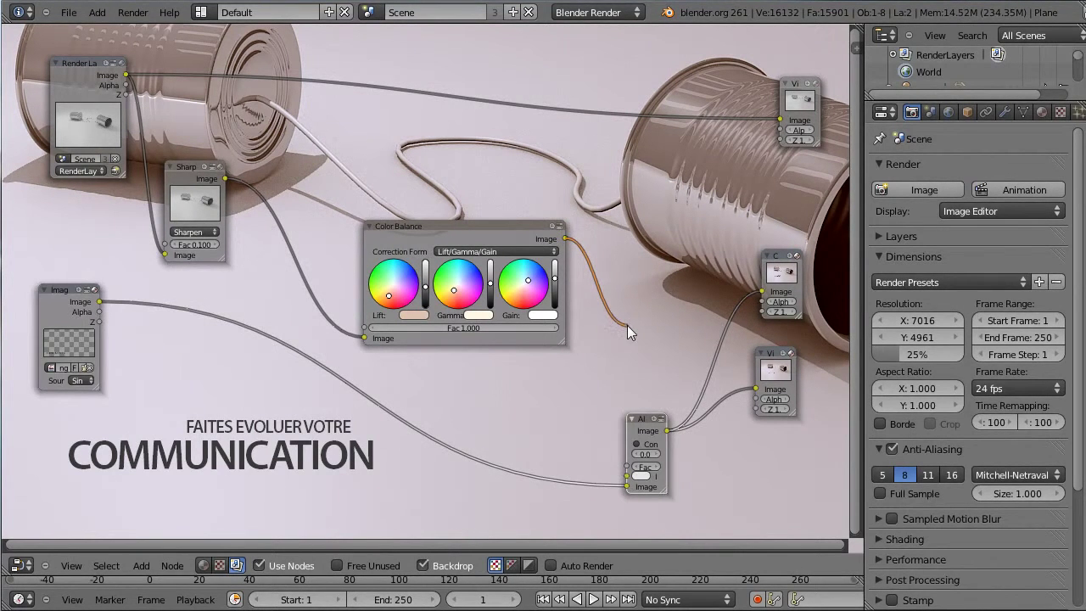
drag(627, 325, 757, 390)
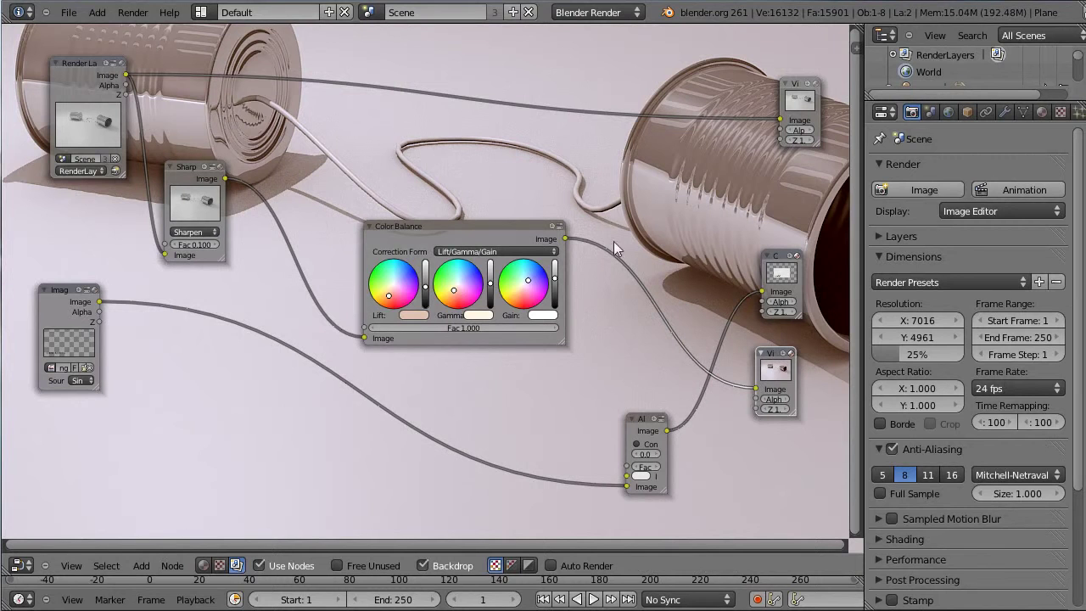
drag(565, 239, 590, 251)
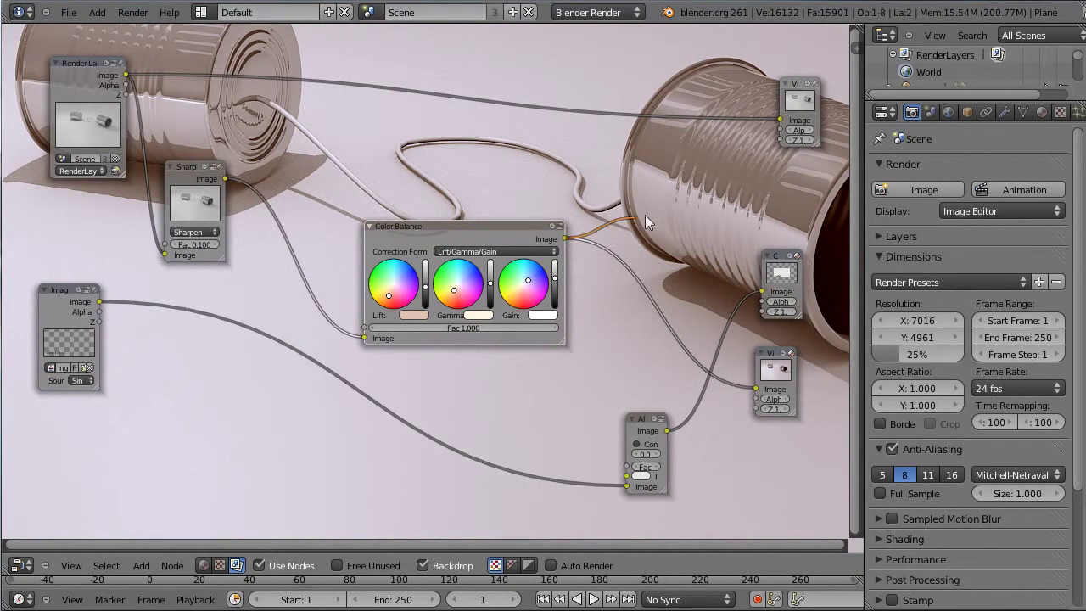
drag(644, 220, 762, 291)
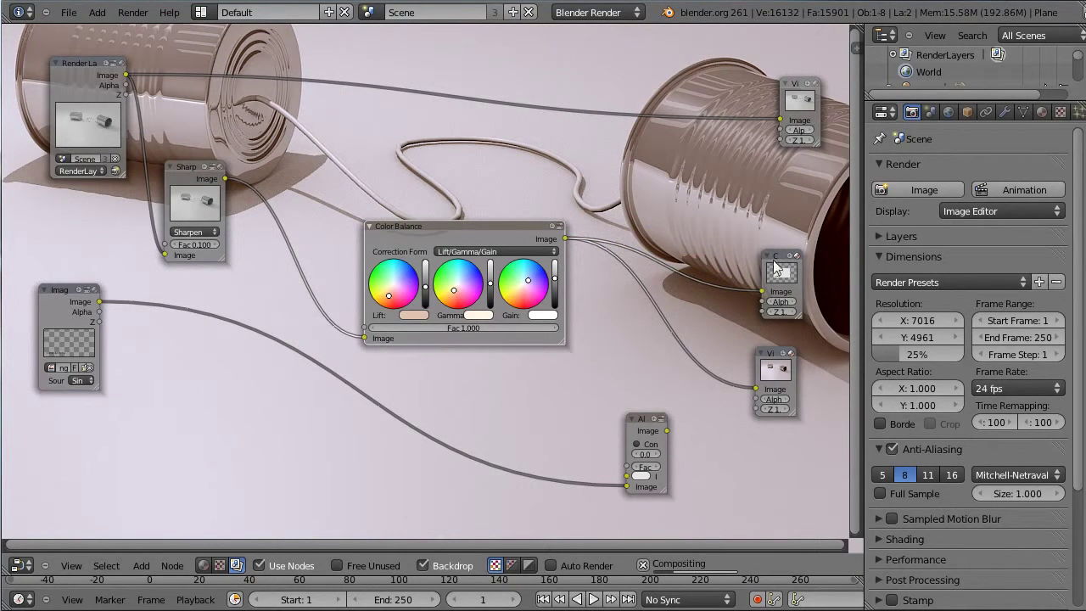
click(17, 565)
- Return to the 3D scene, orbit close to the cans, and select the string curve
click(38, 544)
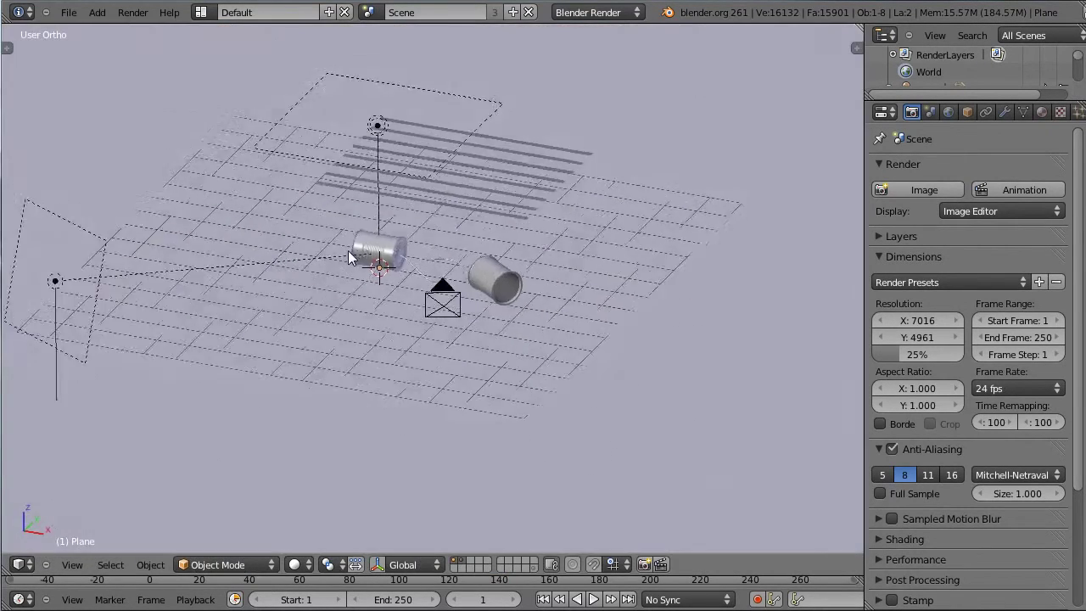
mouse_move(466, 240)
middle_down()
mouse_move(445, 253)
mouse_move(503, 232)
mouse_move(426, 348)
mouse_move(326, 312)
middle_up()
scroll(445, 254, up, 5)
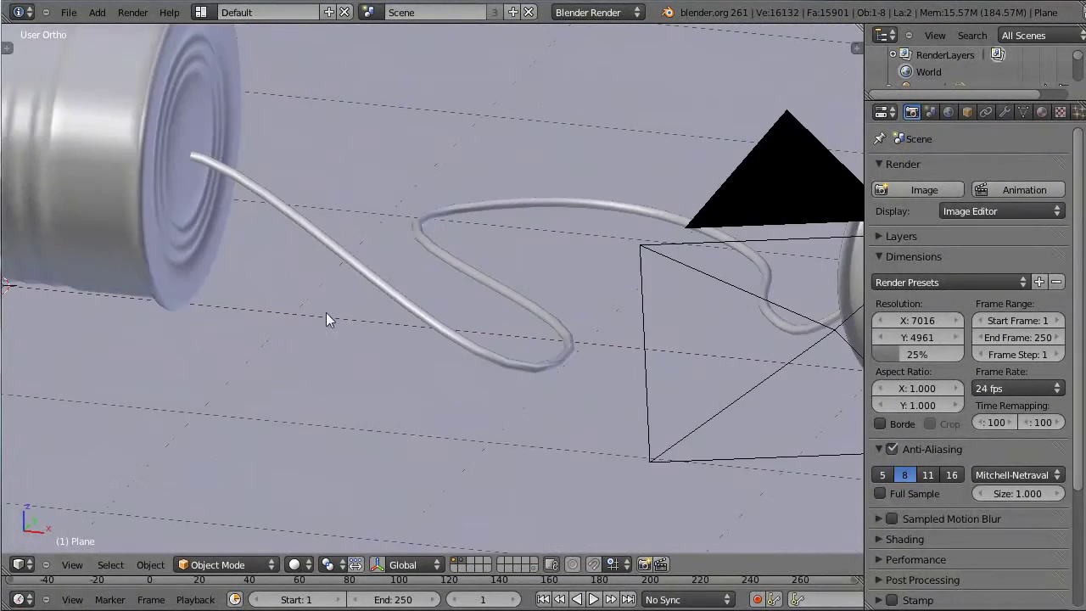
scroll(283, 329, up, 3)
scroll(643, 384, down, 2)
middle_drag(643, 385, 515, 311)
right_click(487, 314)
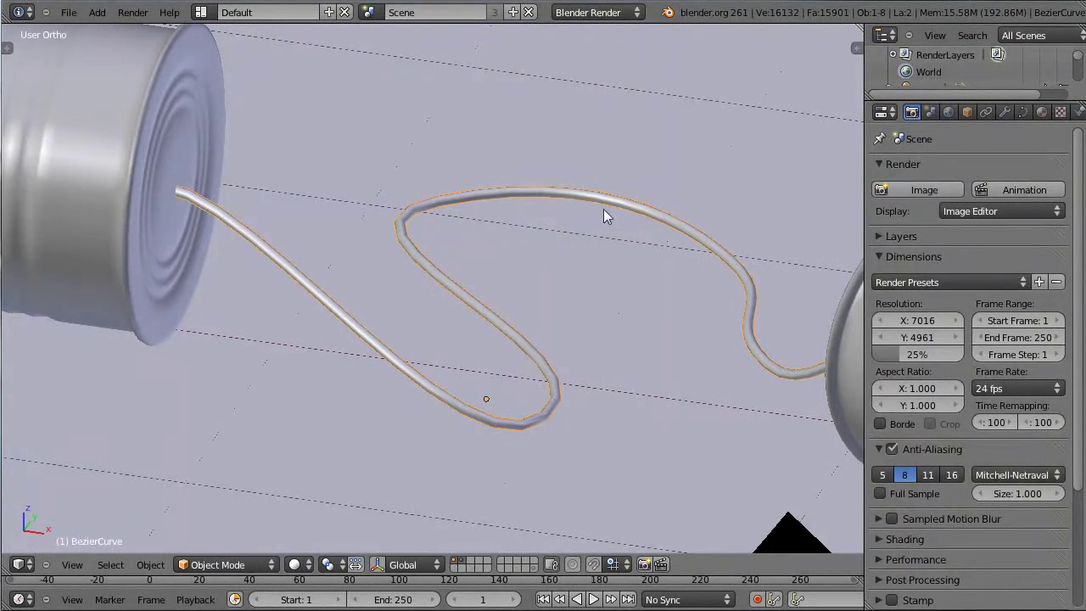
- Set the string curve's render resolution to 50 in its Curve data settings
click(1023, 112)
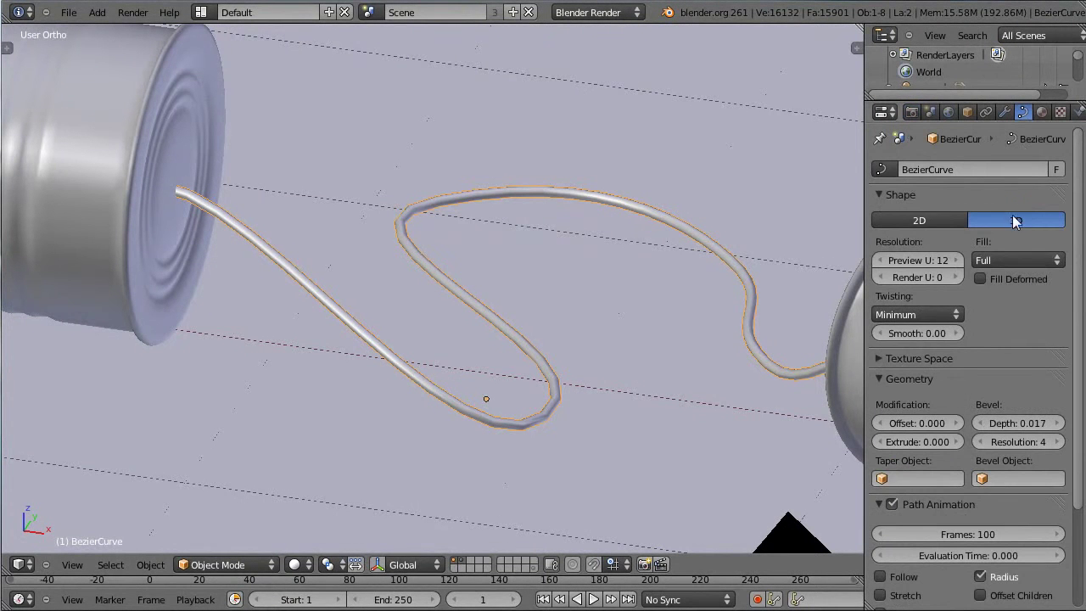
click(938, 277)
drag(937, 277, 930, 278)
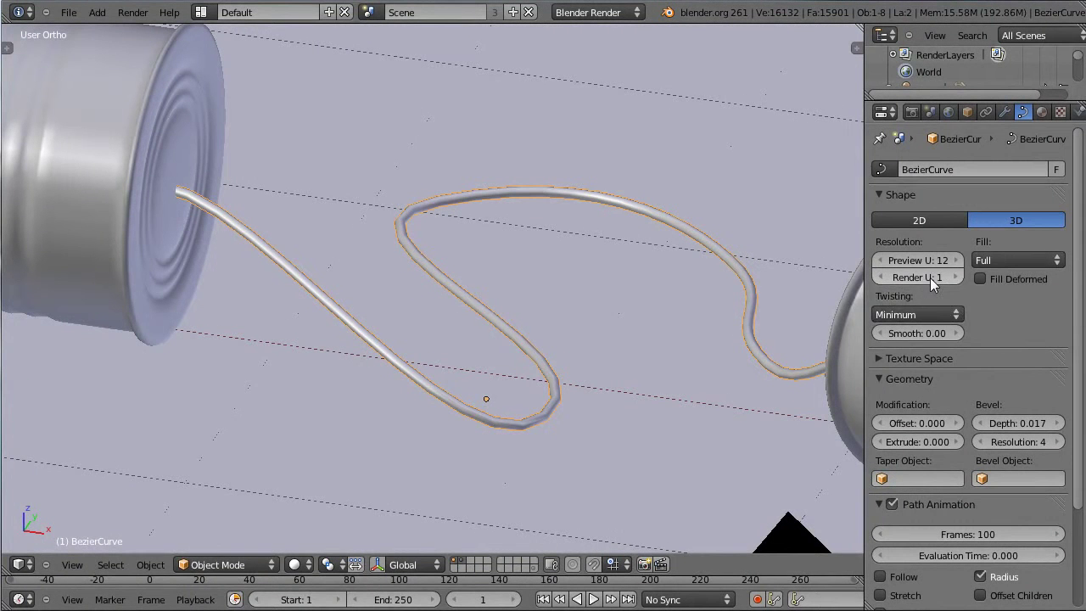
click(935, 277)
text(50)
key(Return)
- Adjust the curve's preview resolution, finally leaving it at 12
click(957, 261)
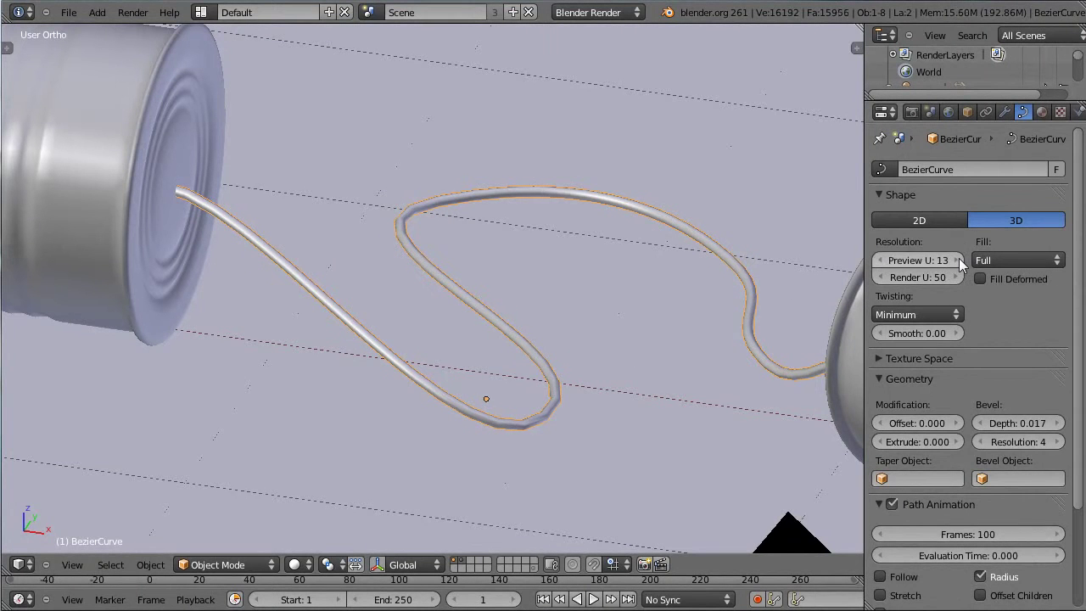
drag(959, 263, 1005, 263)
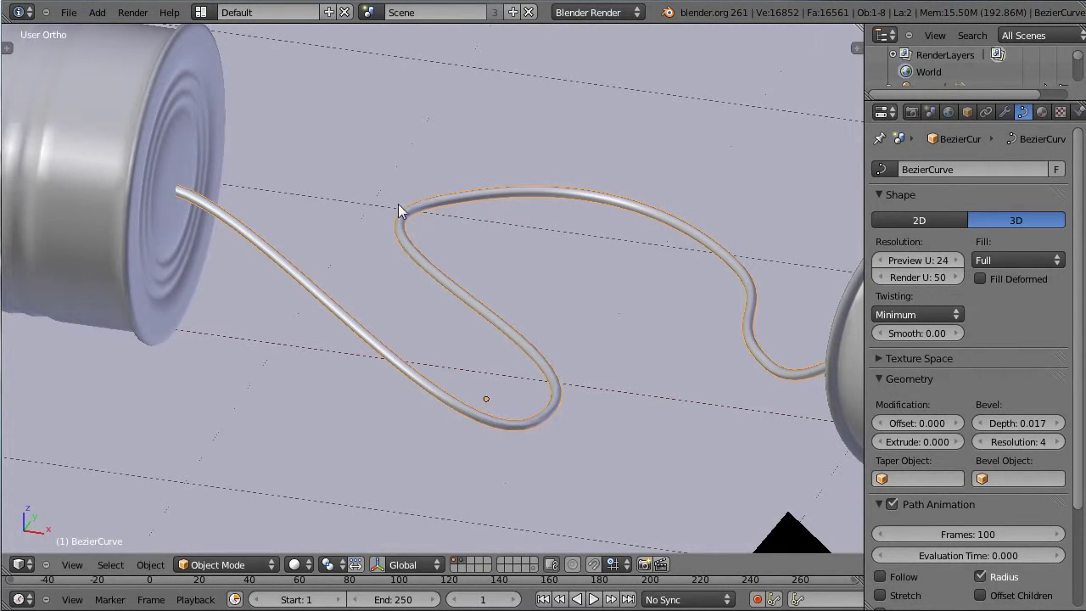
click(879, 261)
click(879, 260)
click(880, 261)
click(879, 261)
click(880, 261)
click(891, 260)
text(50)
key(Return)
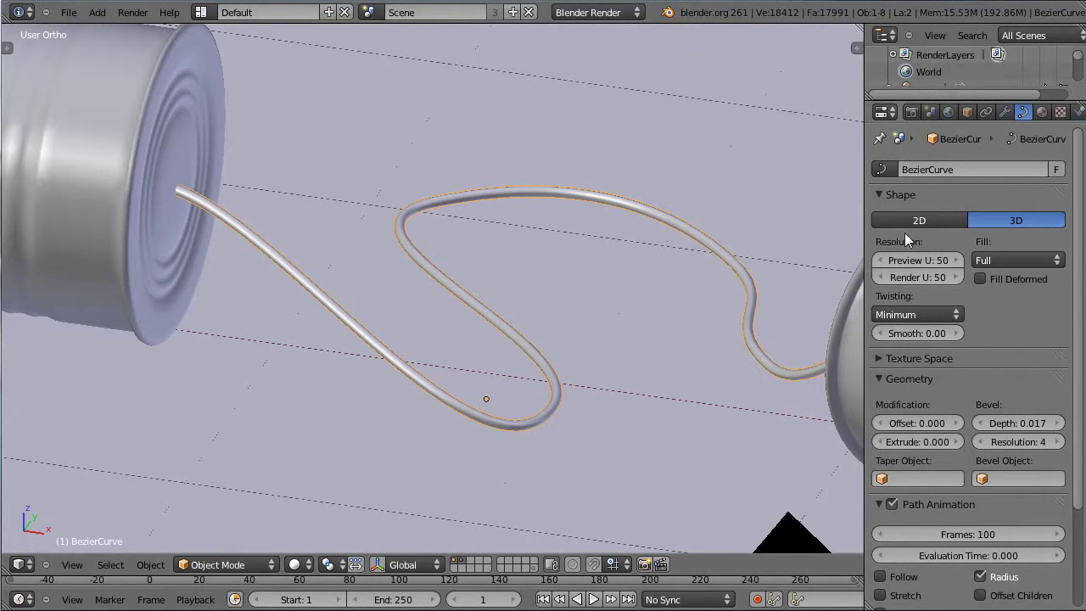
click(917, 259)
text(12)
key(Return)
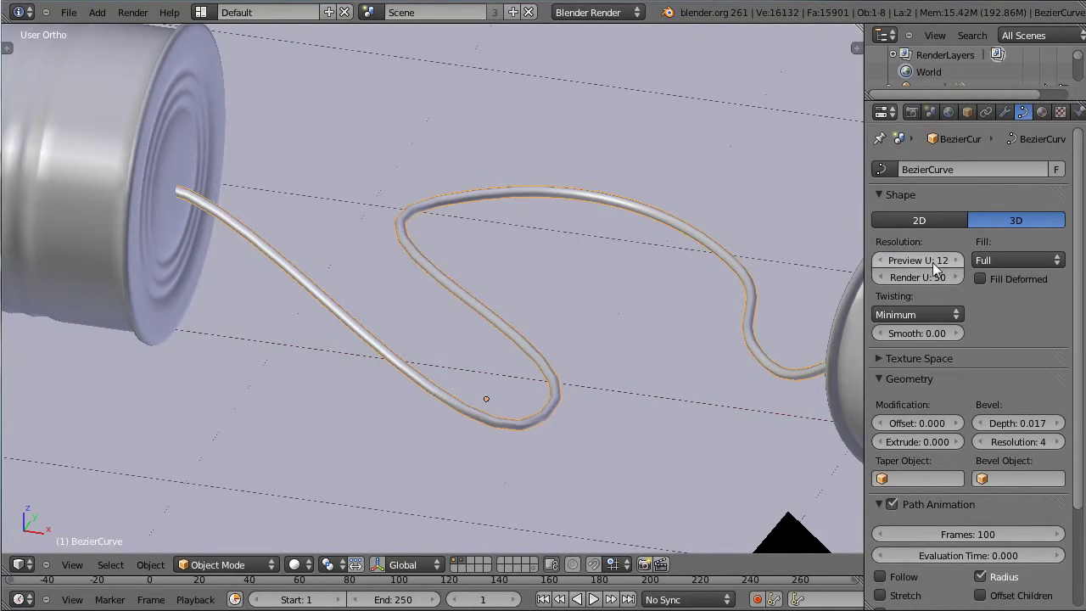
scroll(408, 208, down, 5)
scroll(409, 207, down, 2)
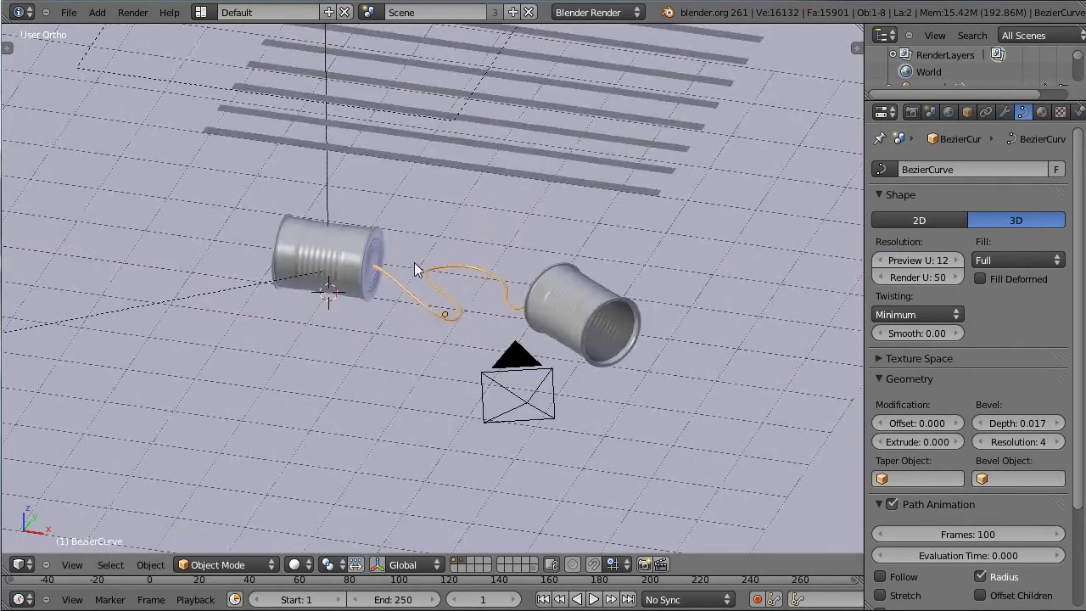
- Select the area lamp and raise its shadow samples to 8
middle_drag(414, 262, 368, 32)
right_click(374, 61)
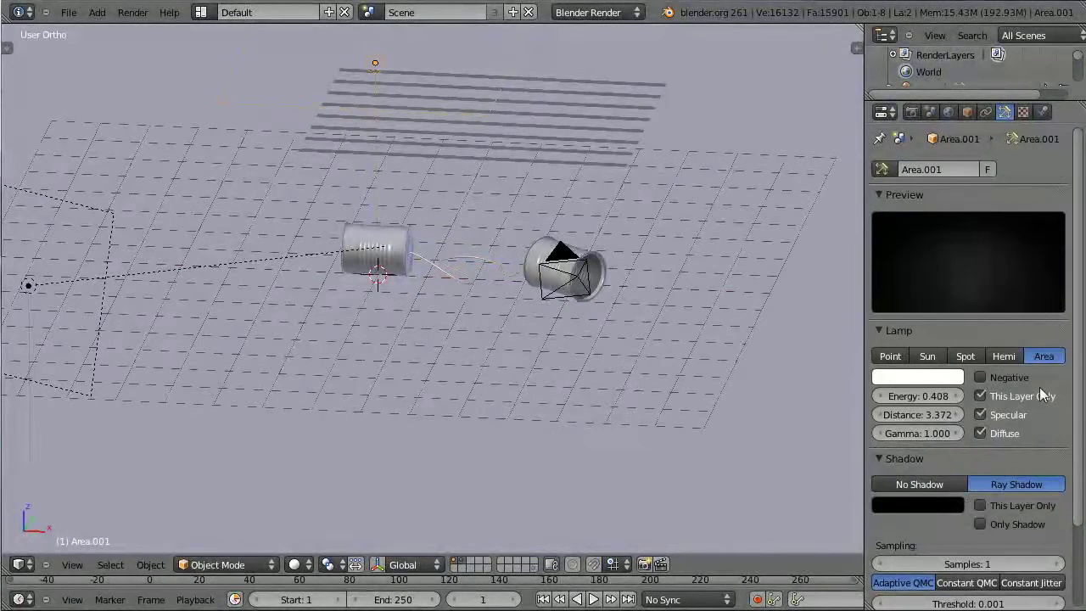
scroll(1048, 417, down, 3)
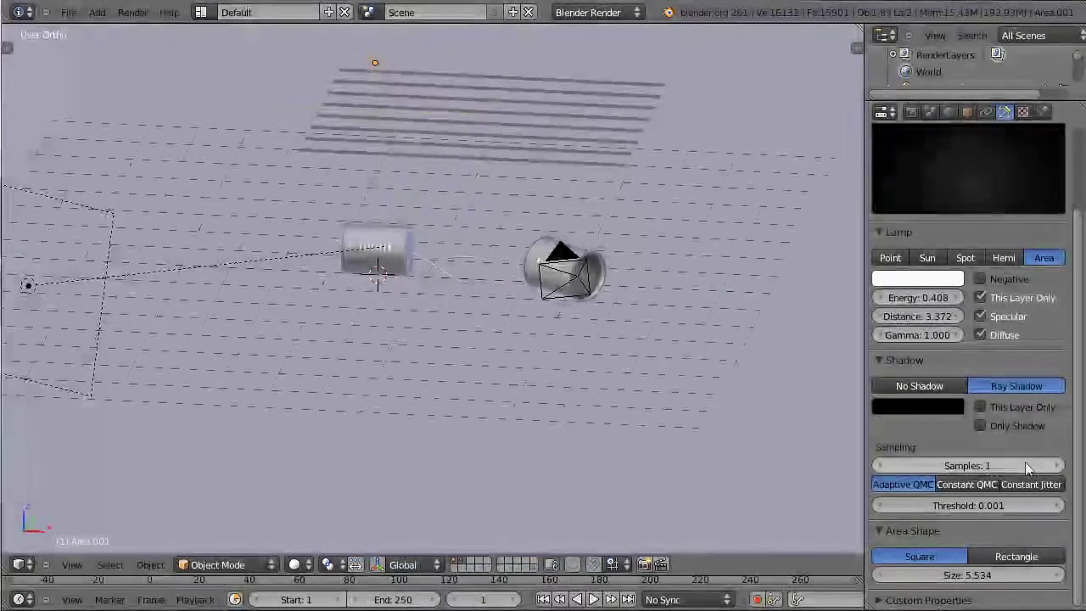
click(1057, 466)
click(1057, 465)
click(1057, 466)
click(1056, 466)
click(1057, 465)
click(1056, 466)
click(1057, 466)
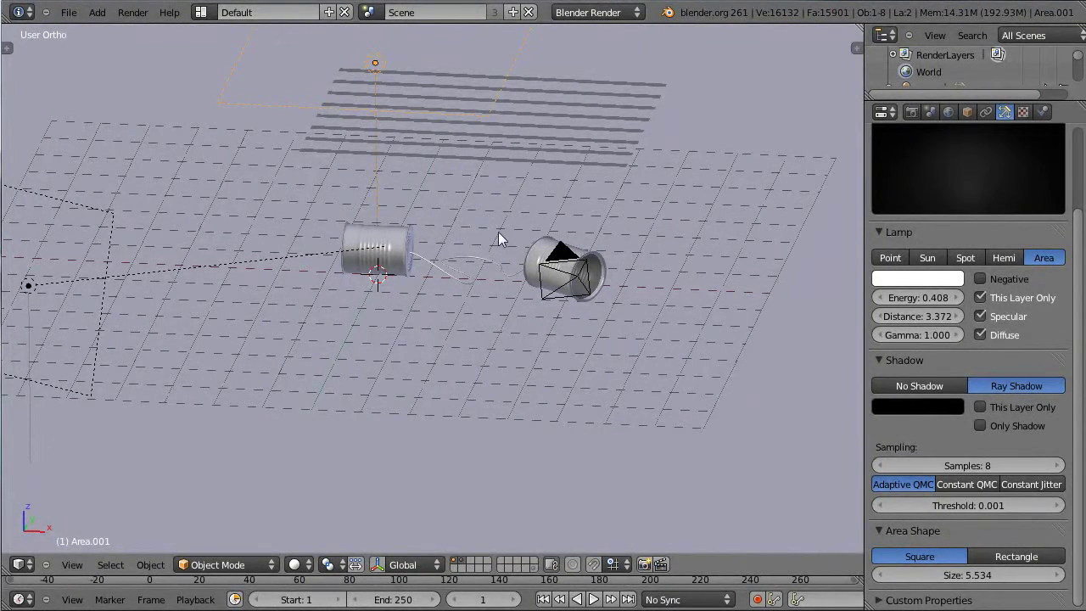
- Look through the camera, dolly and move it, then tilt it around local X
key(KP_0)
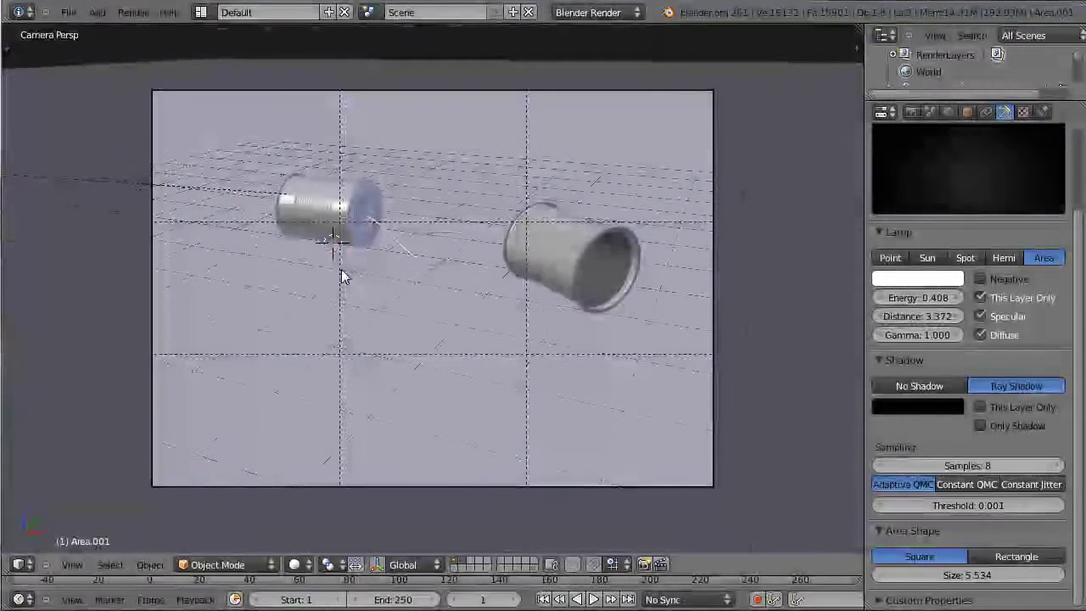
right_click(699, 484)
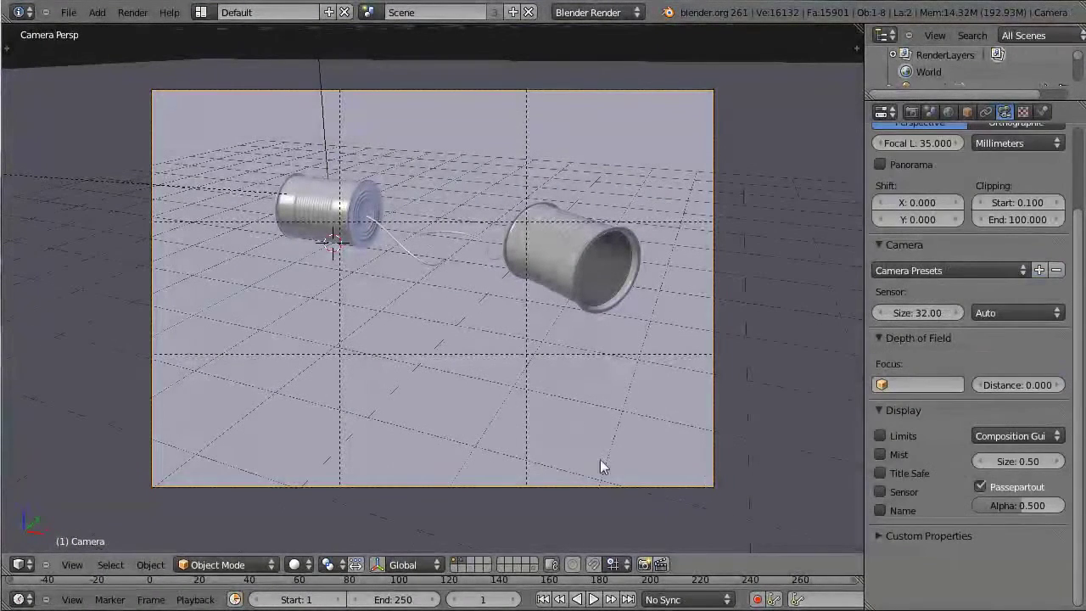
key(g)
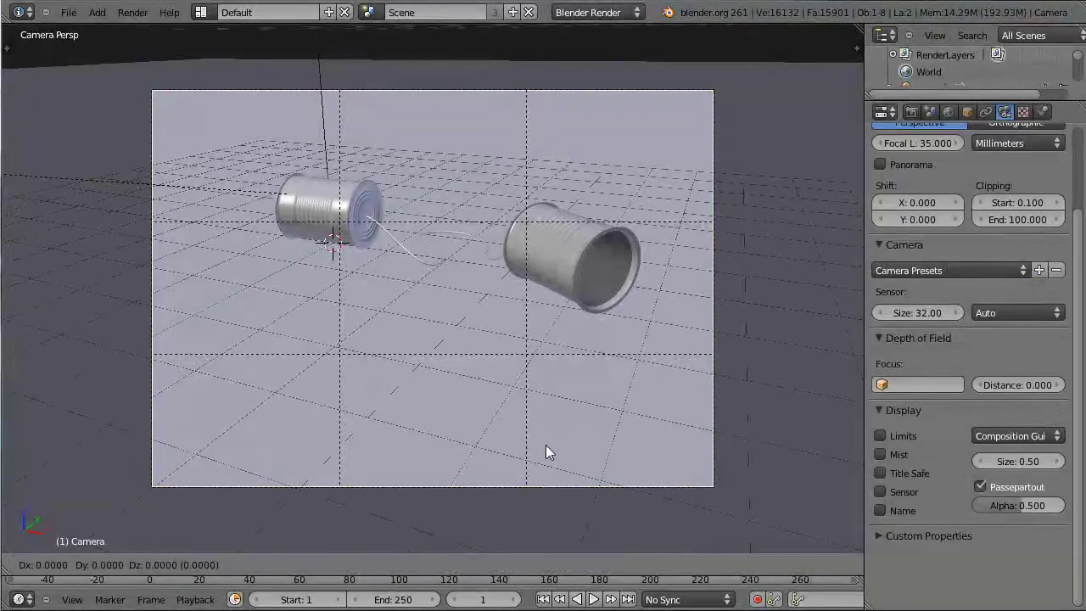
key(z)
key(z)
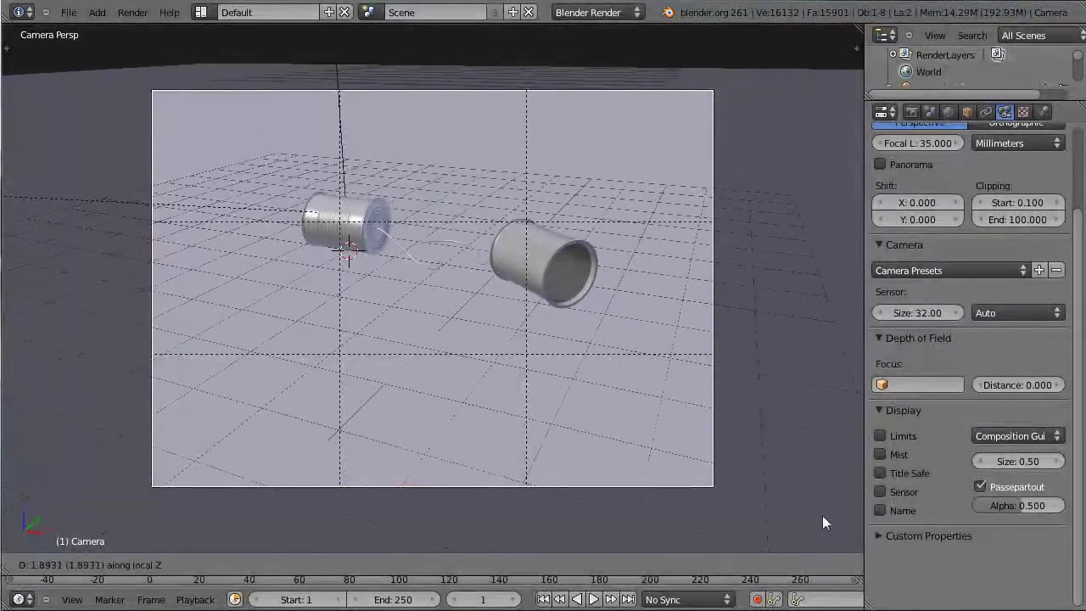
click(822, 522)
key(g)
click(682, 465)
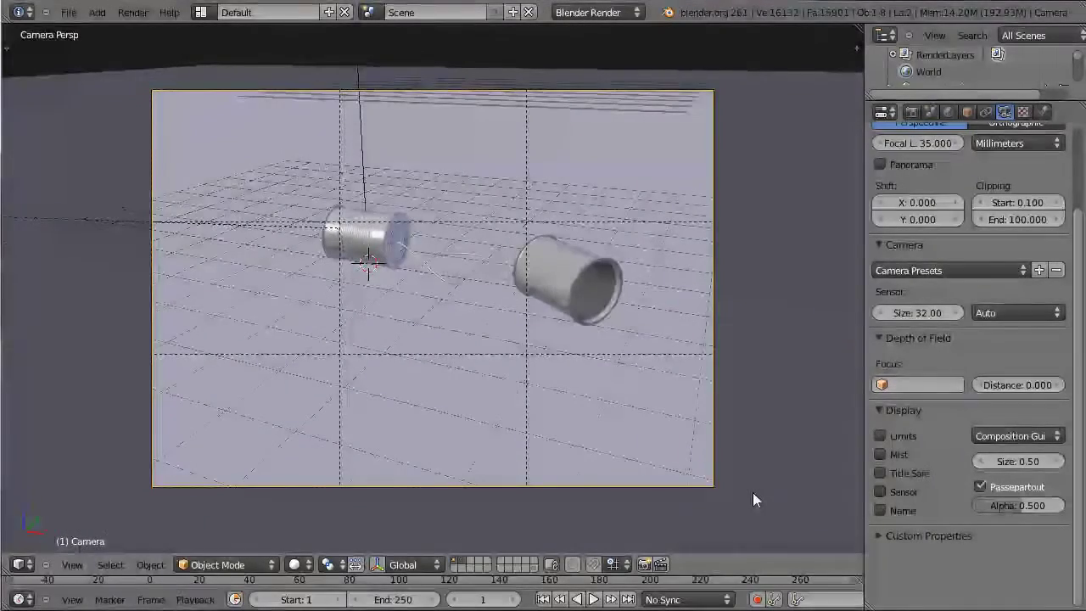
key(r)
key(x)
key(x)
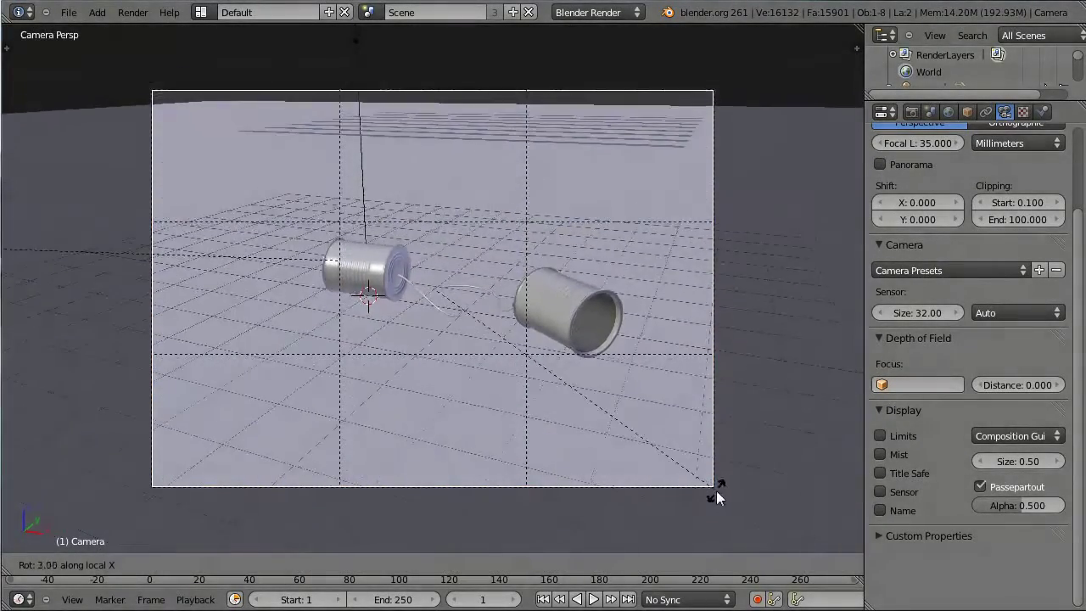
click(691, 488)
- Refine the camera with further moves and a reverse X tilt to frame both cans
key(g)
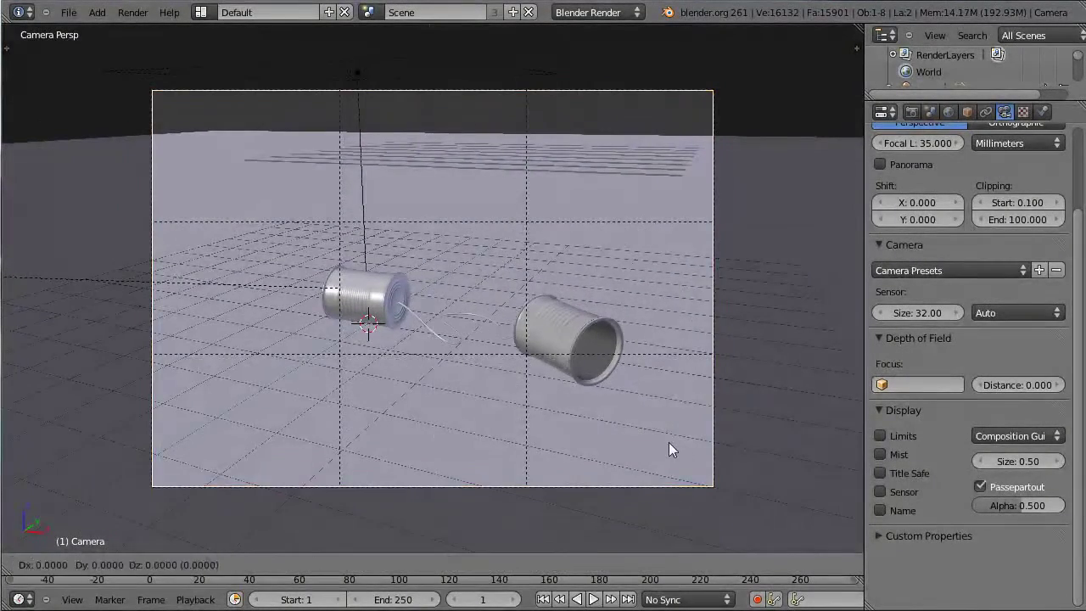
click(663, 524)
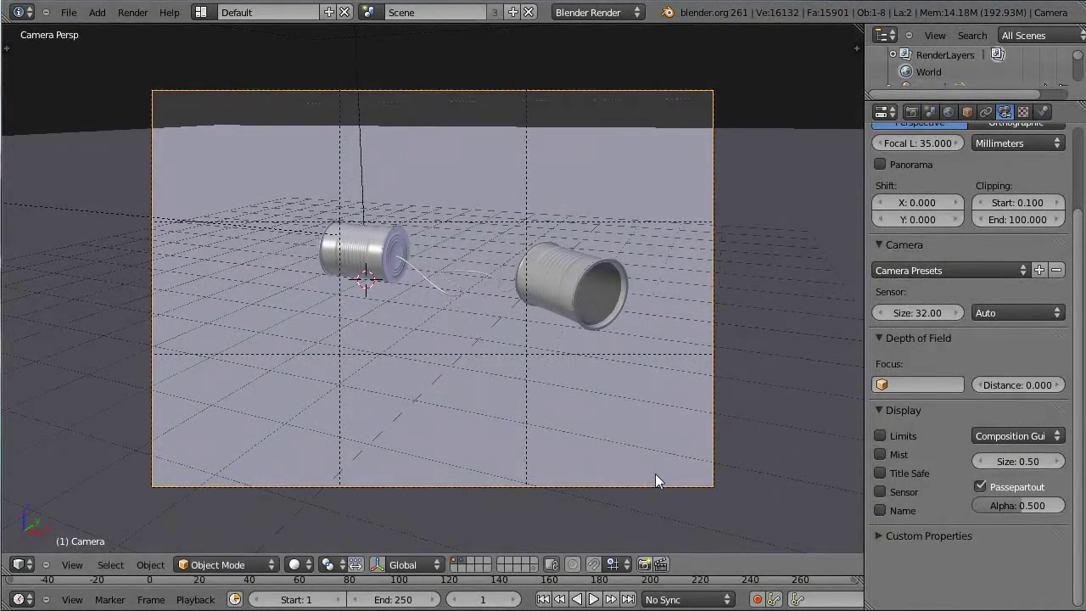
key(r)
key(x)
key(x)
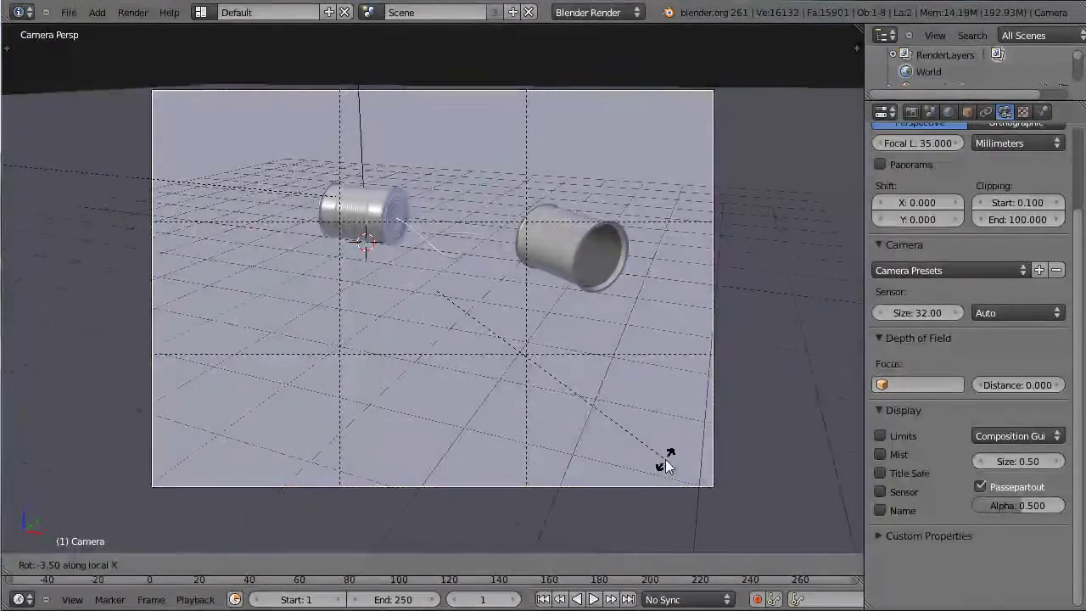
click(666, 461)
key(g)
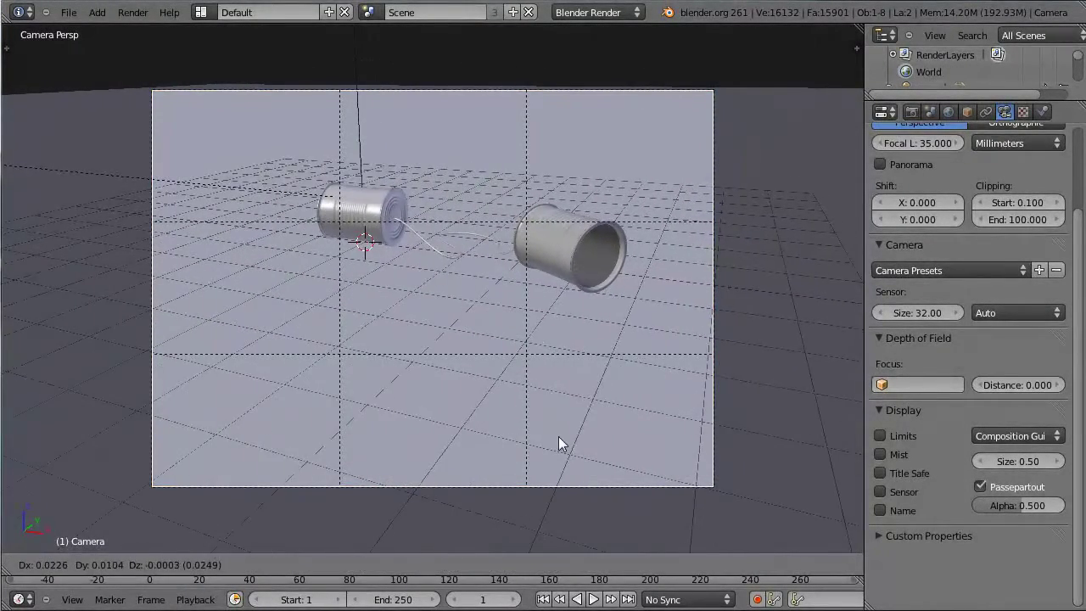
click(534, 426)
key(g)
click(491, 374)
key(g)
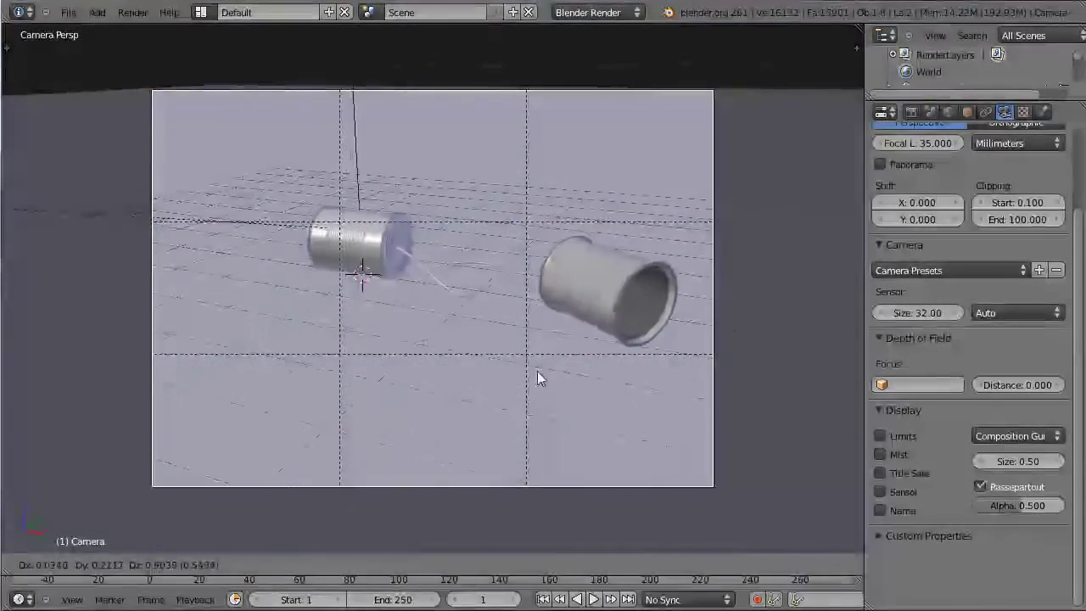
click(513, 365)
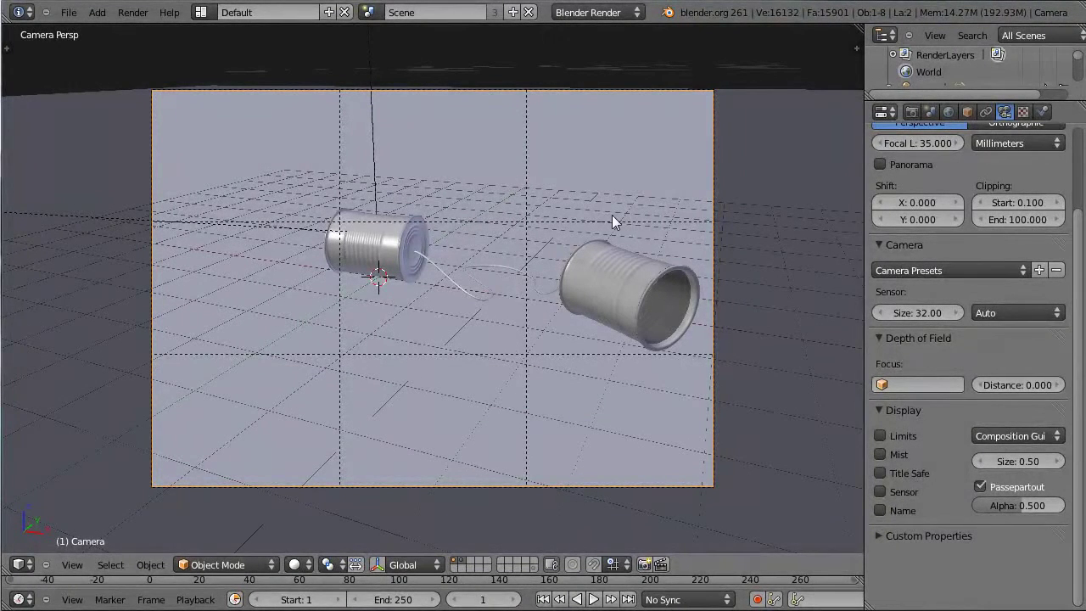
- Set the render resolution percentage to 15%
click(912, 112)
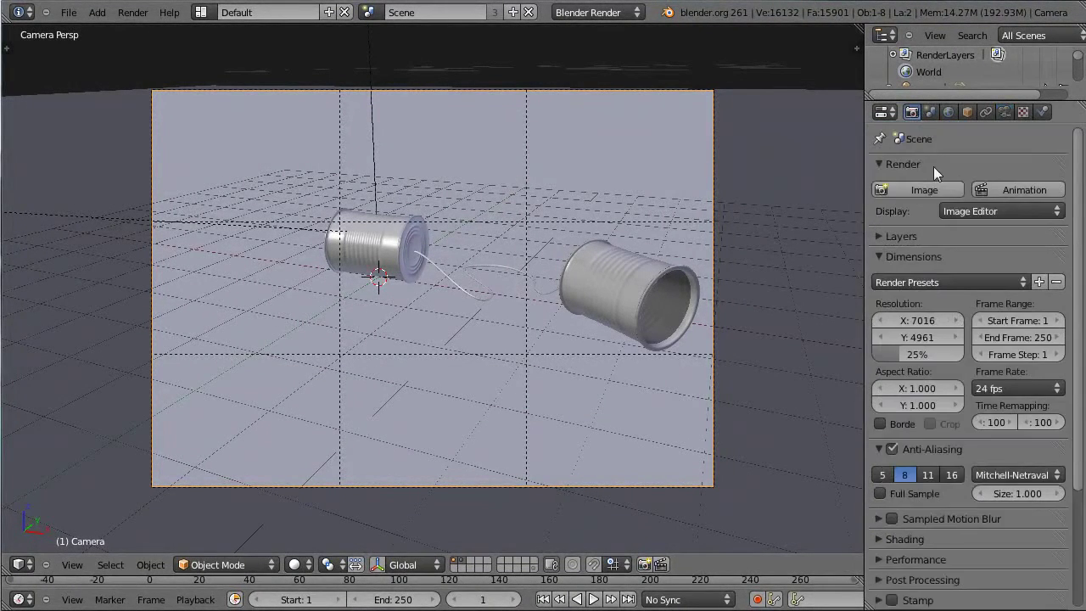
click(940, 353)
text(15)
key(Return)
- Render a still preview and zoom the Image Editor to inspect the reframed cans
key(F12)
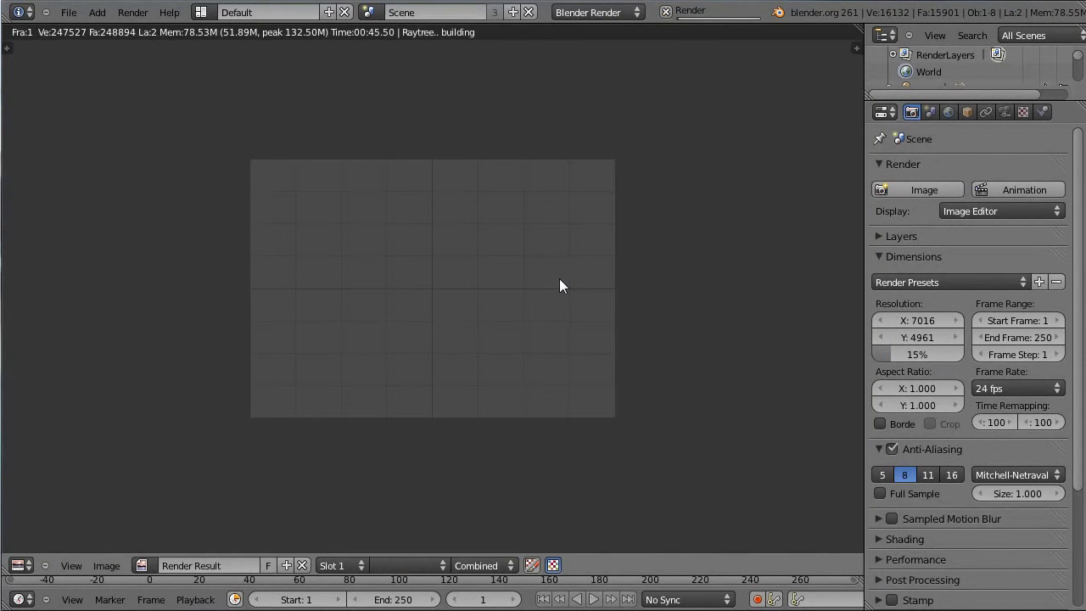
scroll(558, 285, up, 1)
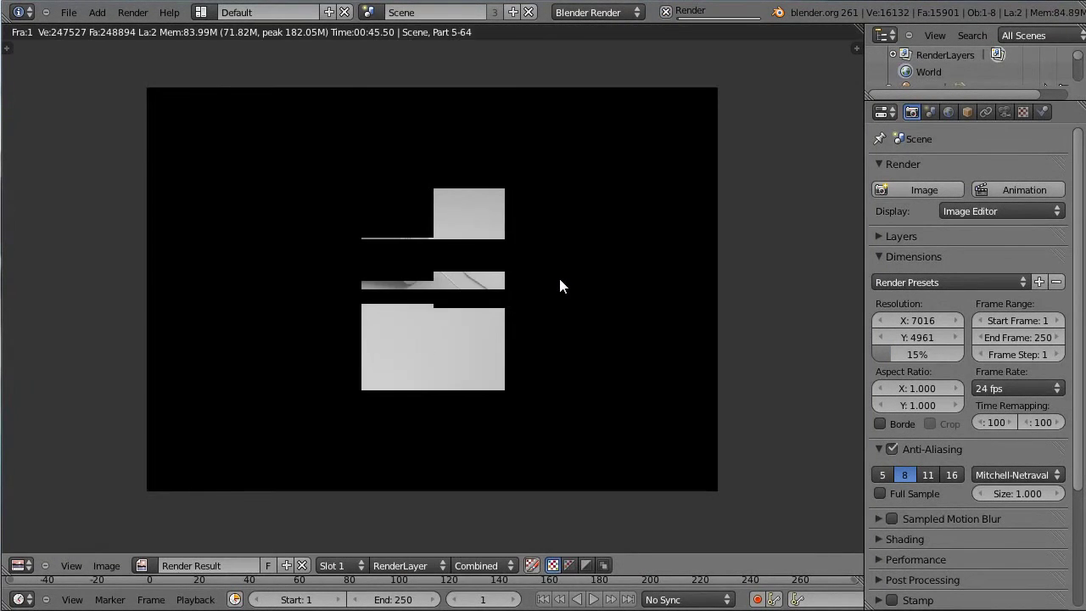
scroll(558, 285, up, 1)
scroll(560, 286, up, 1)
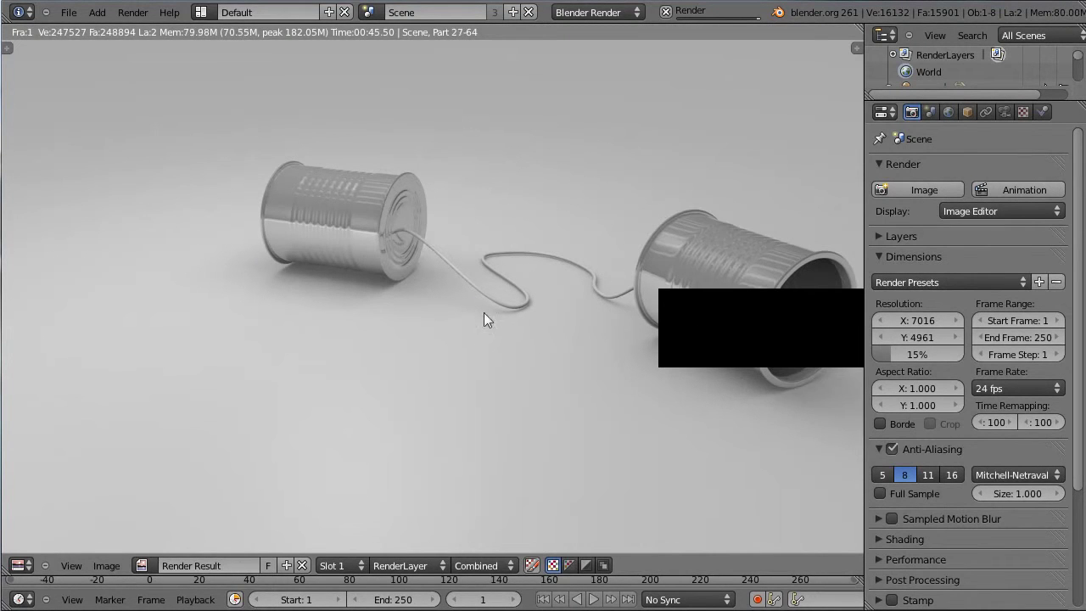
scroll(330, 246, down, 1)
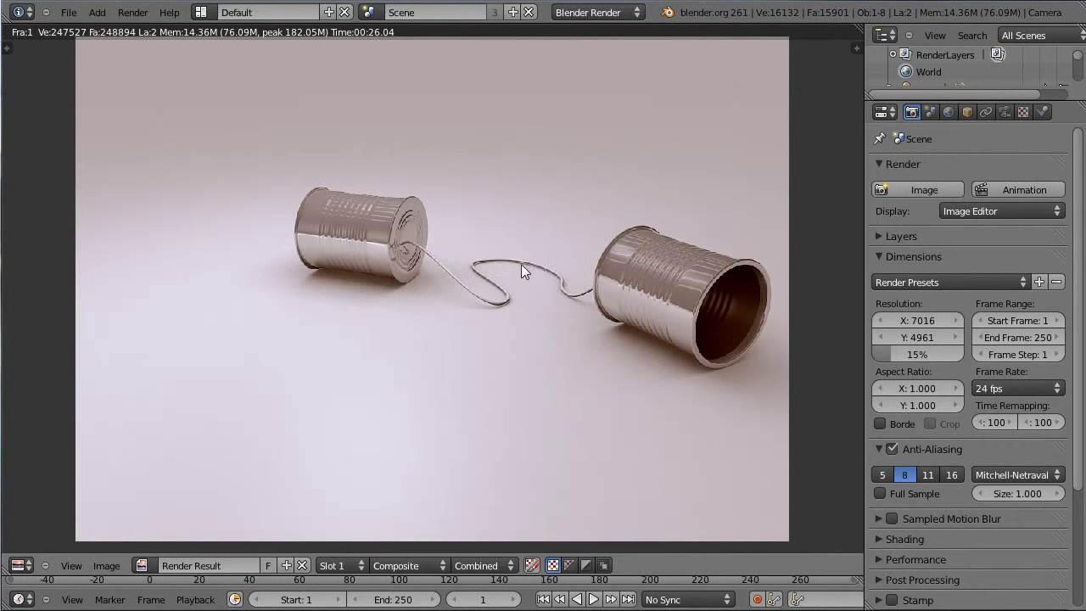
scroll(521, 265, up, 1)
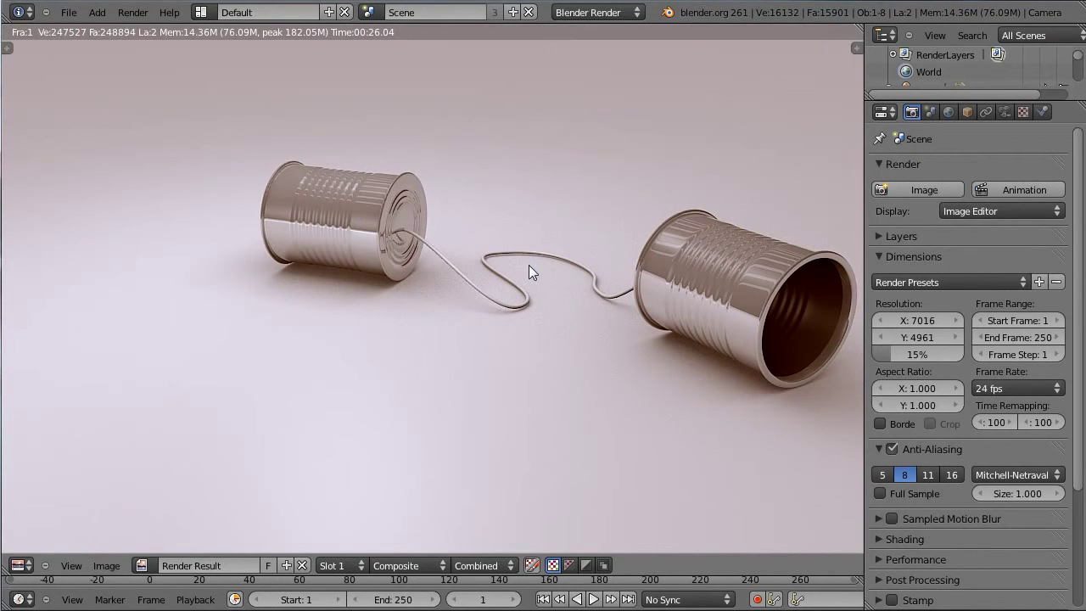
scroll(528, 272, down, 1)
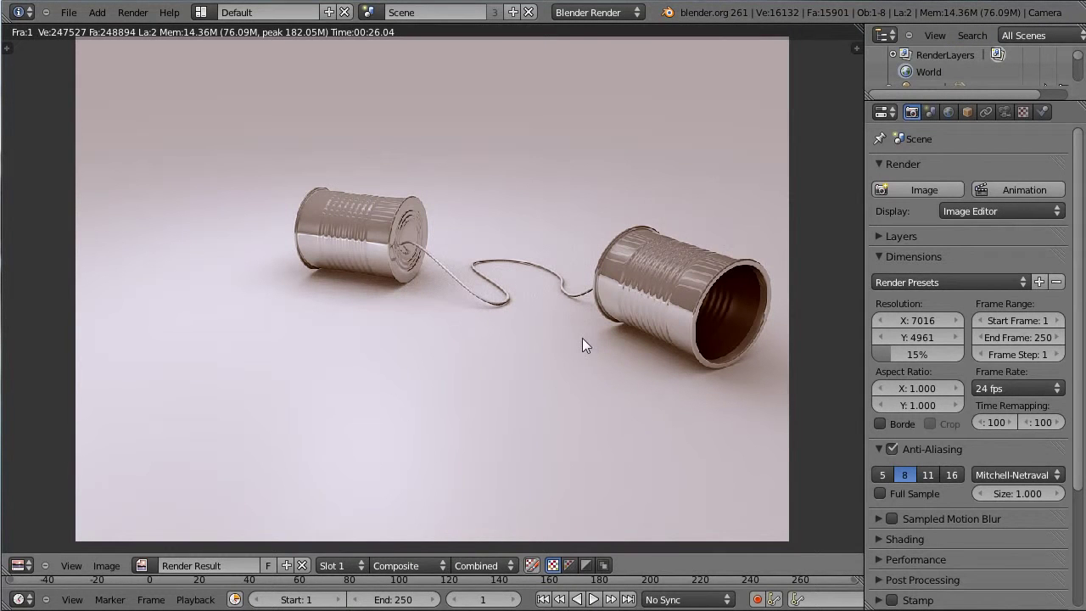
- Back in the 3D View, select the camera and shift it slightly
click(22, 565)
click(43, 548)
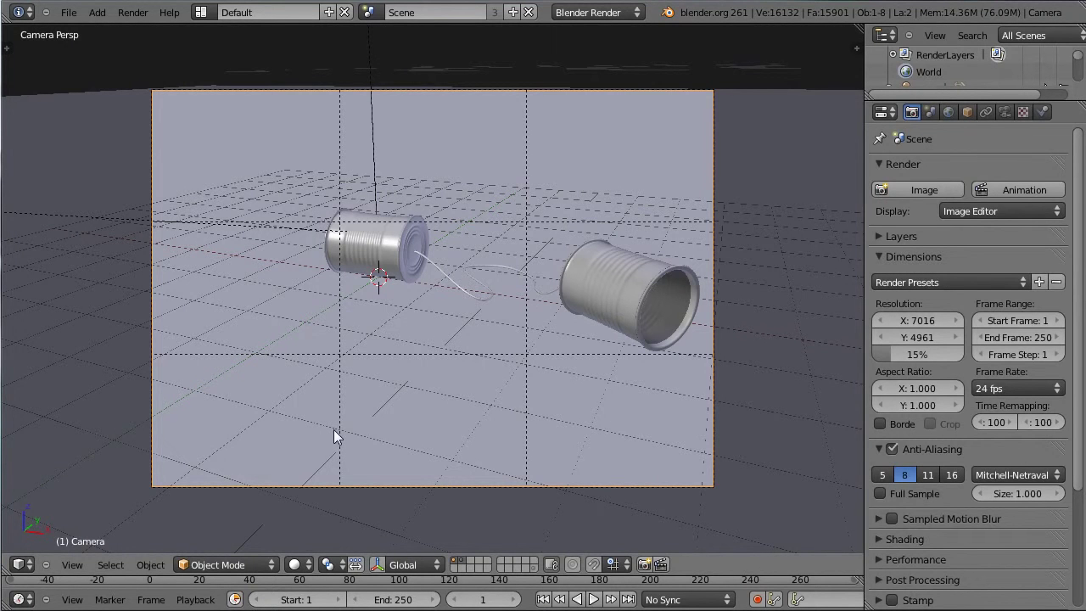
right_click(391, 351)
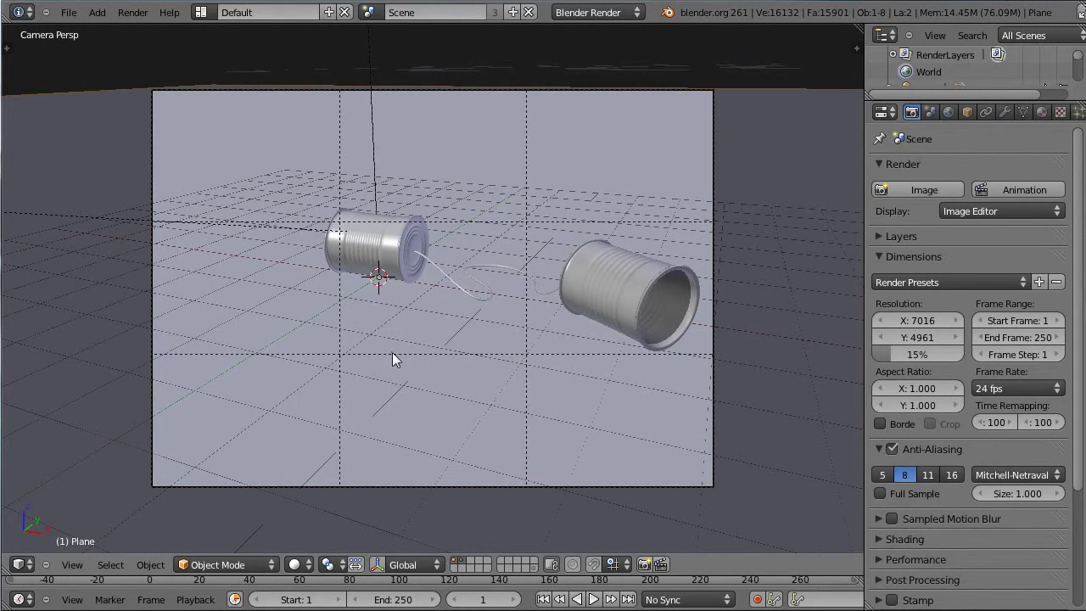
right_click(713, 451)
key(g)
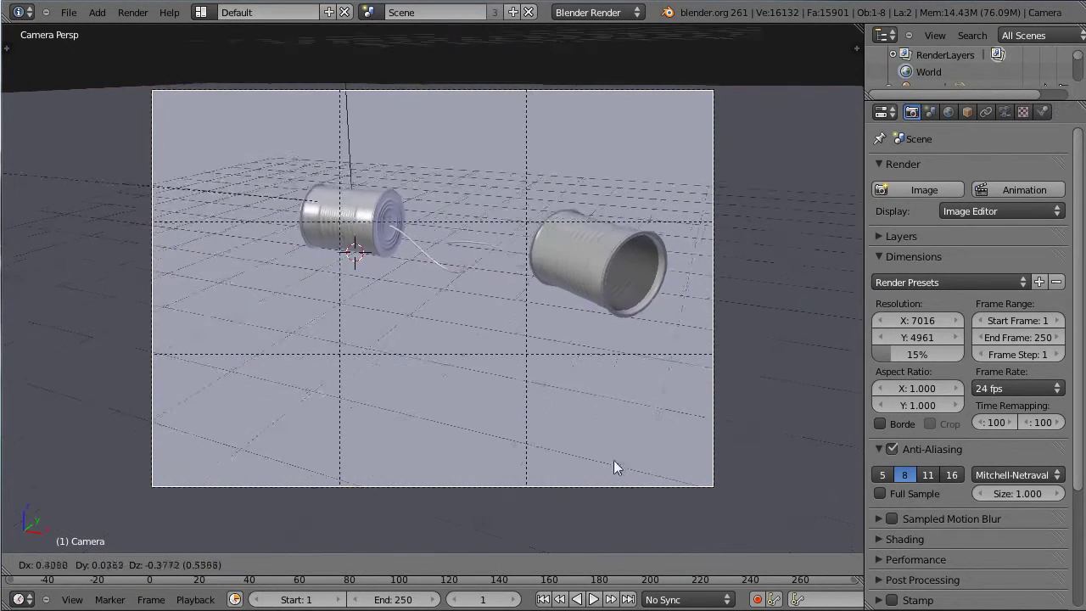
click(617, 463)
- Save the blend file, overwriting it, and render the recomposed 15% view
key(ctrl+s)
click(609, 463)
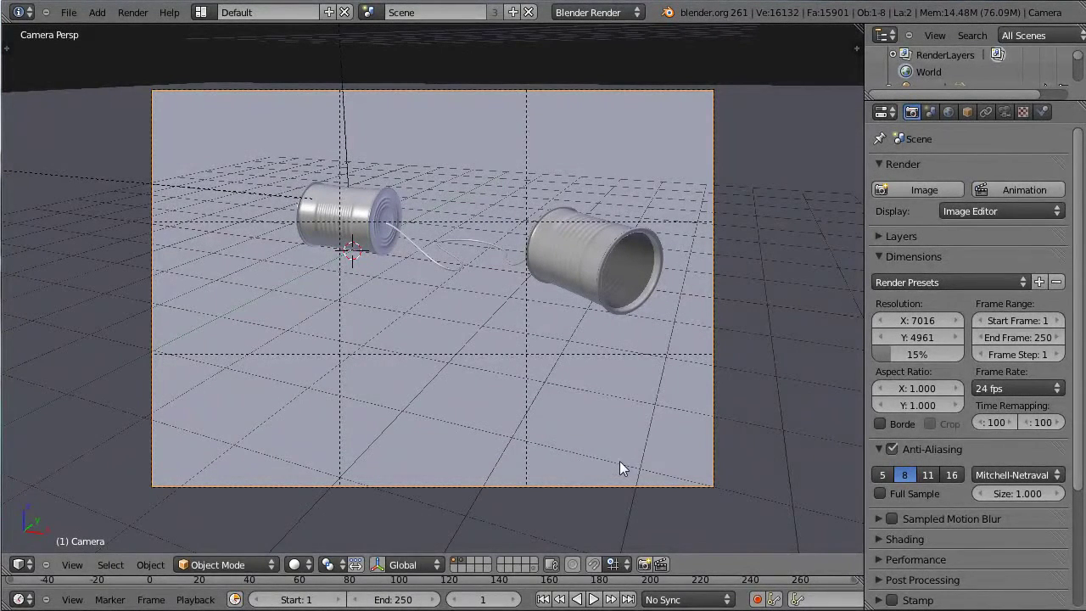
key(F12)
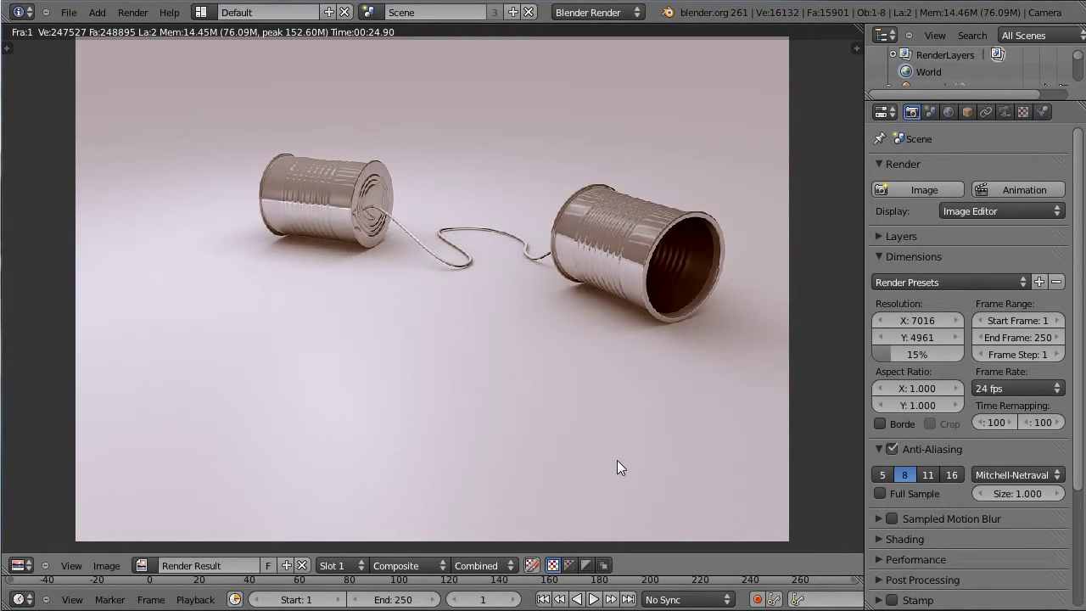
scroll(602, 463, up, 1)
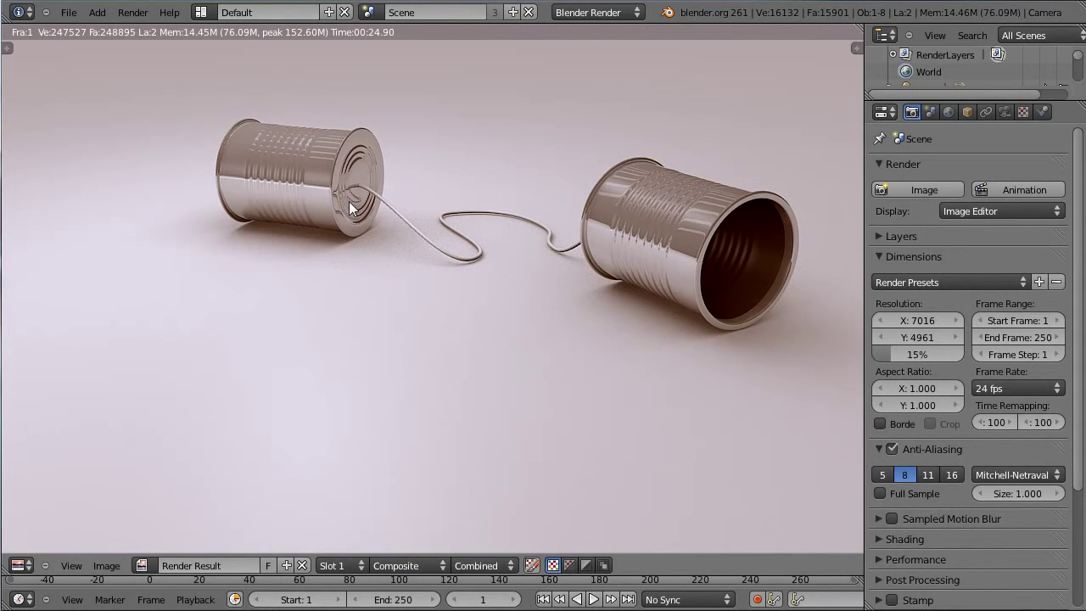
scroll(348, 201, down, 1)
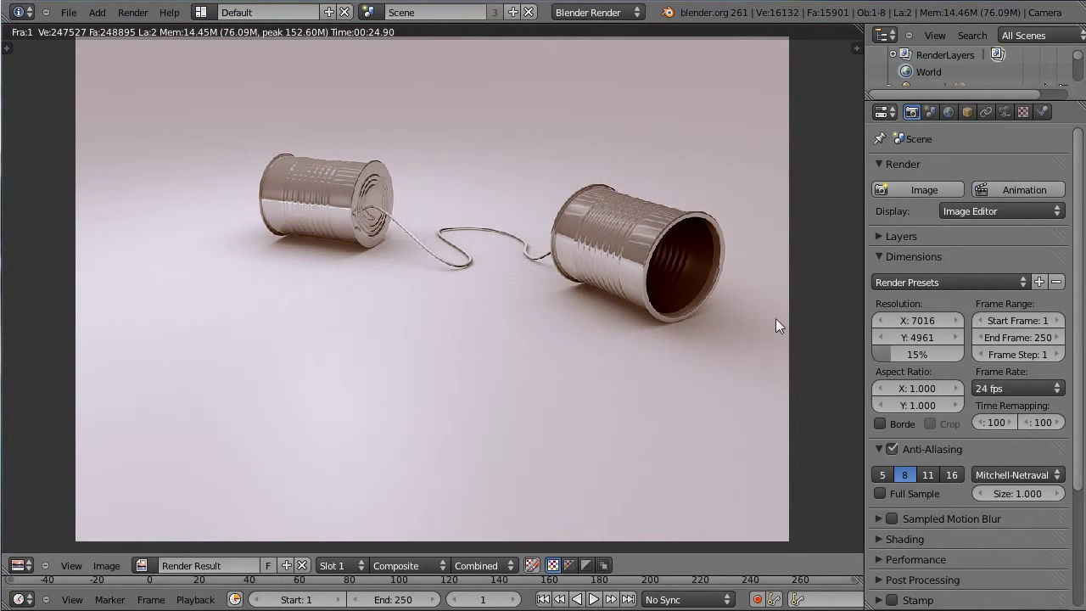
- Set the render resolution percentage to 100%
click(887, 356)
text(100)
key(Return)
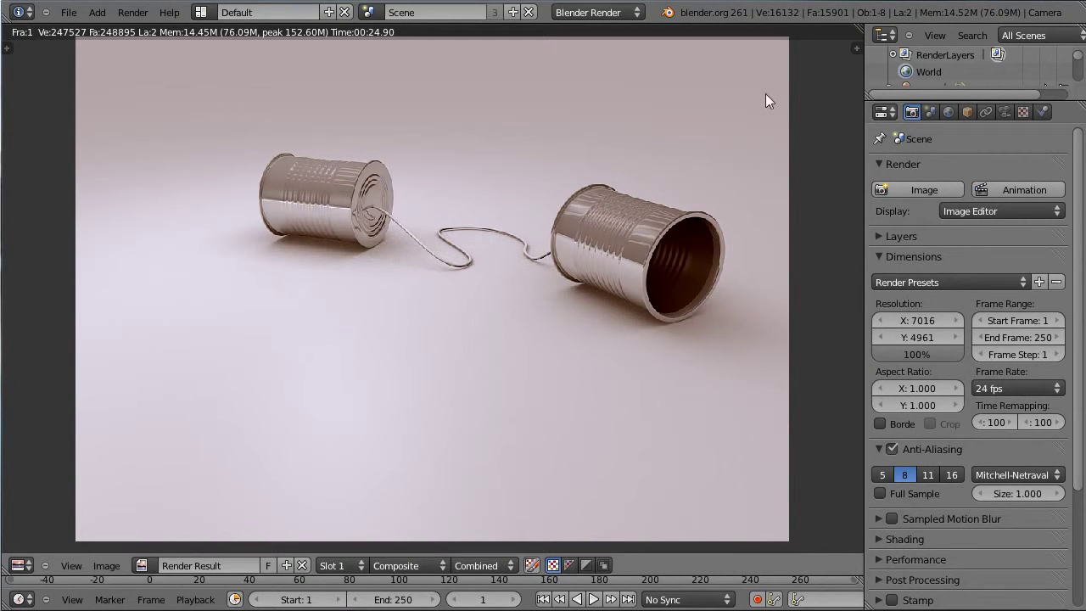
- Start the full 7016 × 4961 render and set anti-aliasing to 8 samples
click(904, 190)
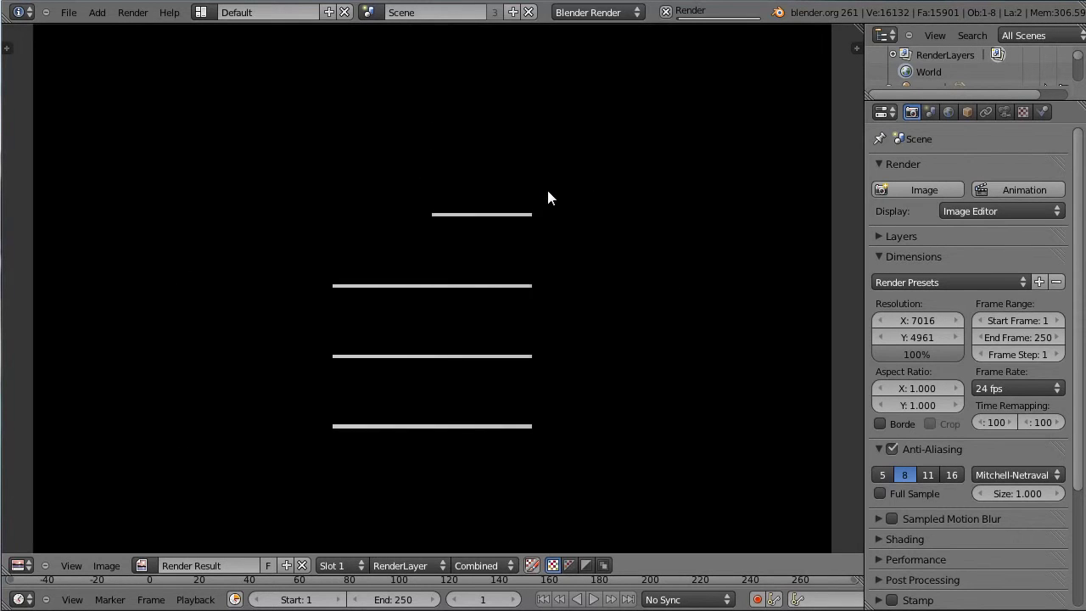
scroll(547, 197, down, 2)
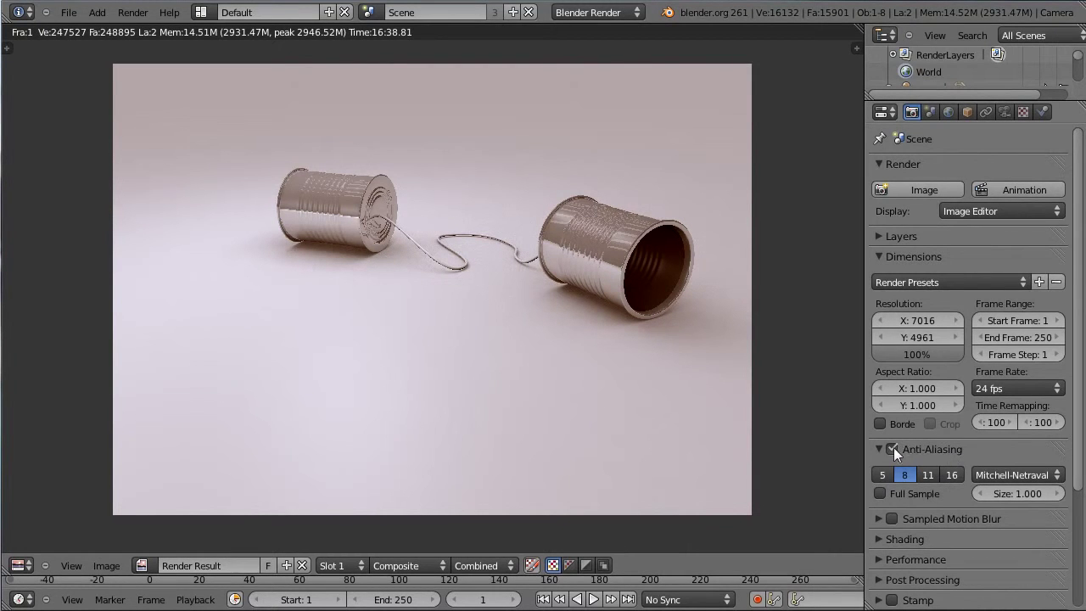
click(951, 477)
click(906, 476)
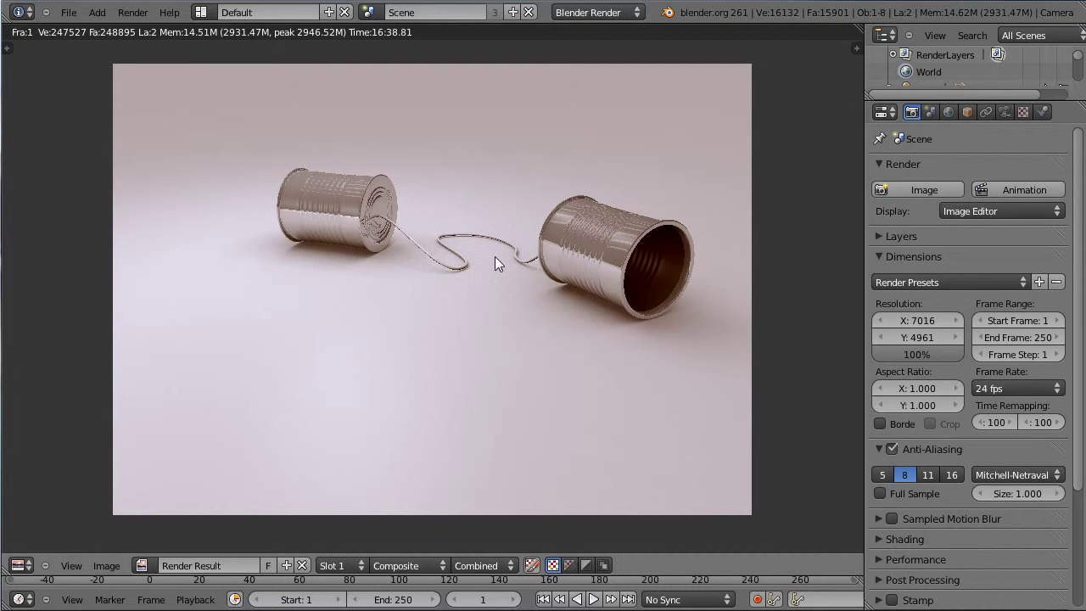
- Save the render as tin_can_03_A2_bis.png, adding _bis to the earlier A2 name
key(F3)
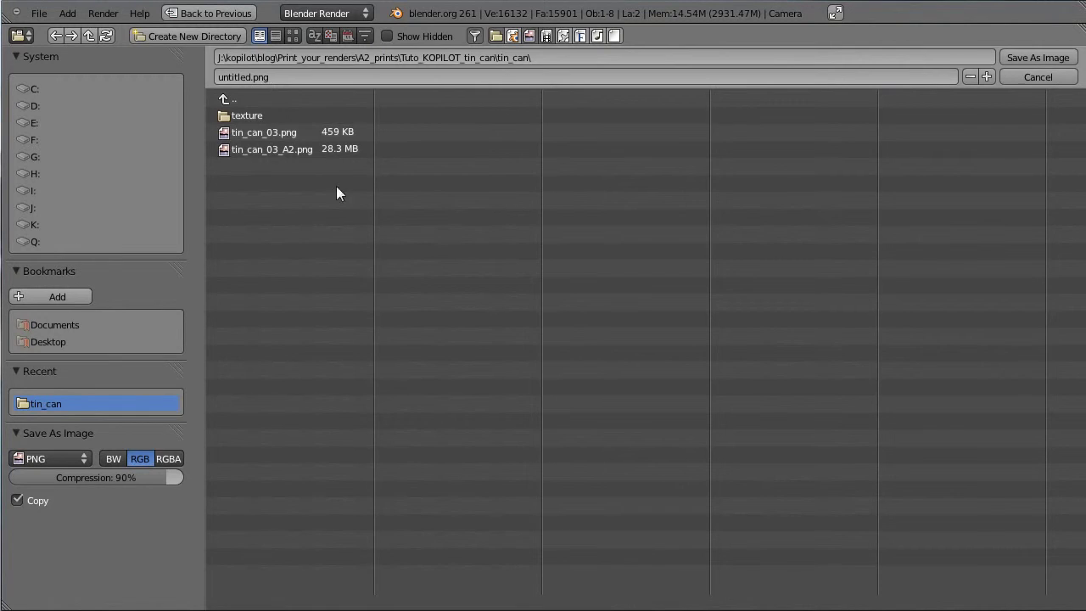
click(266, 148)
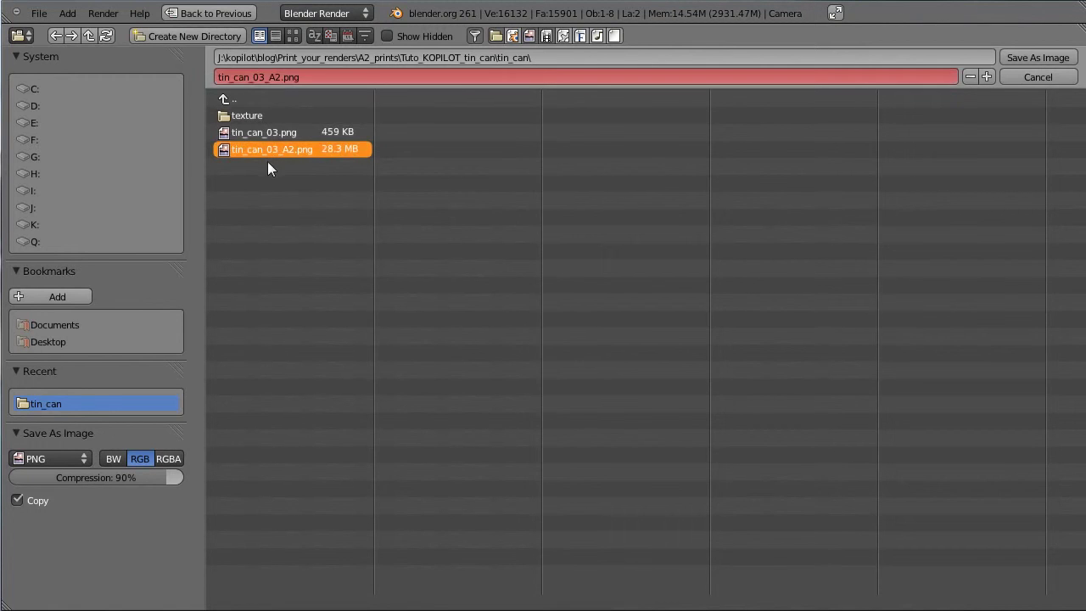
click(283, 77)
text(_)
text(bis)
key(Return)
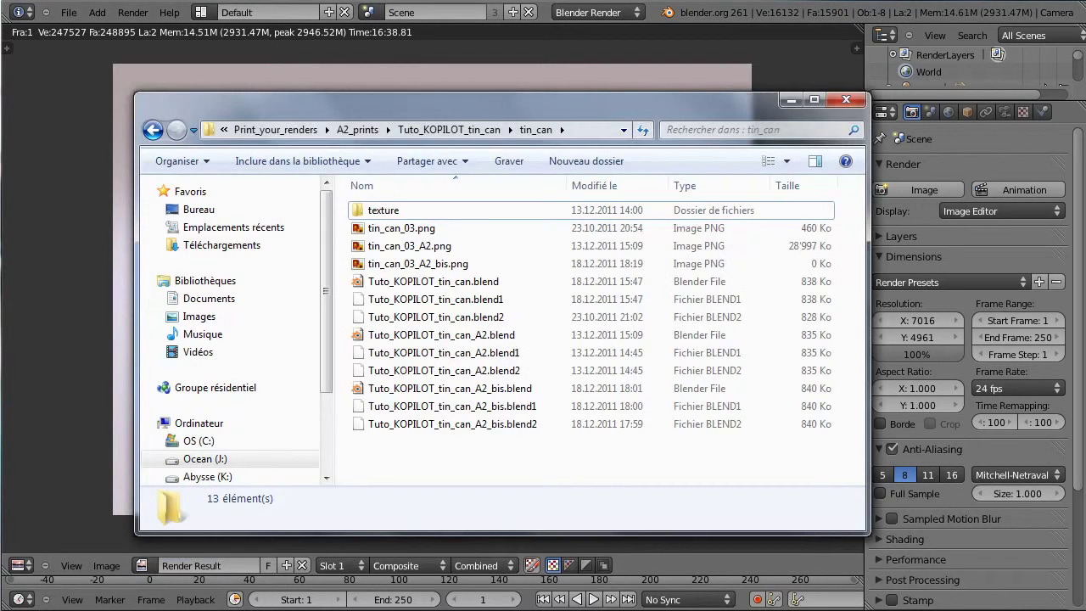
- Select tin_can_03_A2_bis.png in the tin_can folder to open it in Photoshop
click(438, 264)
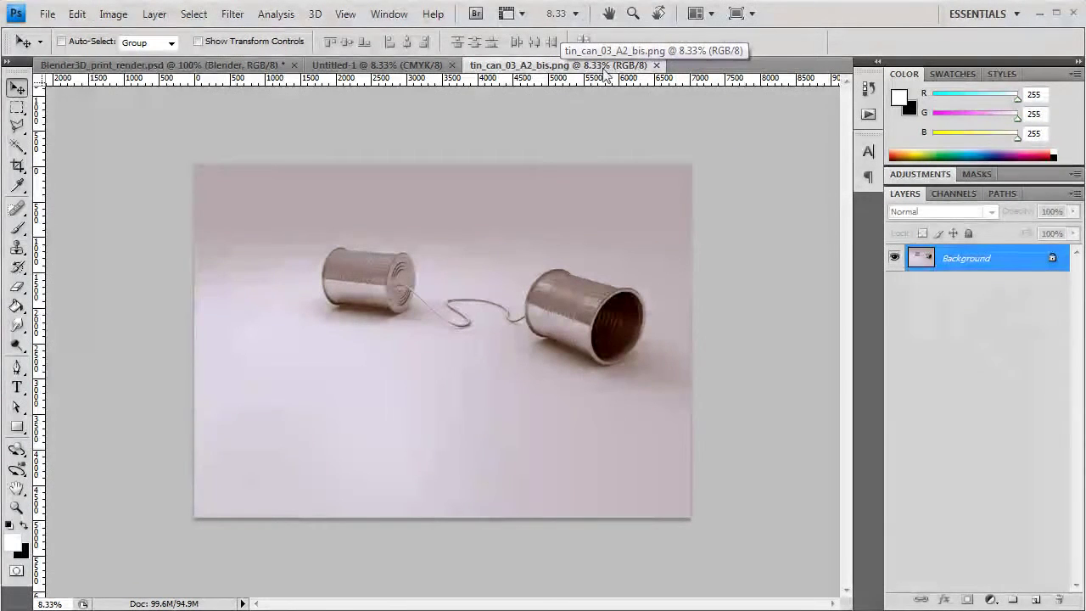
- View the render at 100% and pan across the cans, lid and string
double_click(17, 507)
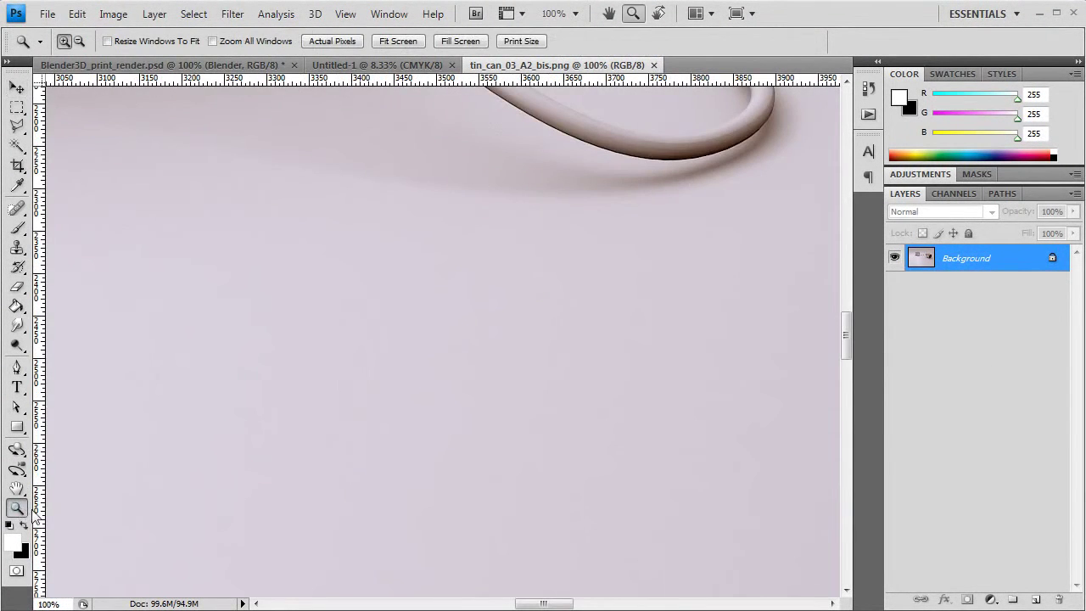
click(17, 488)
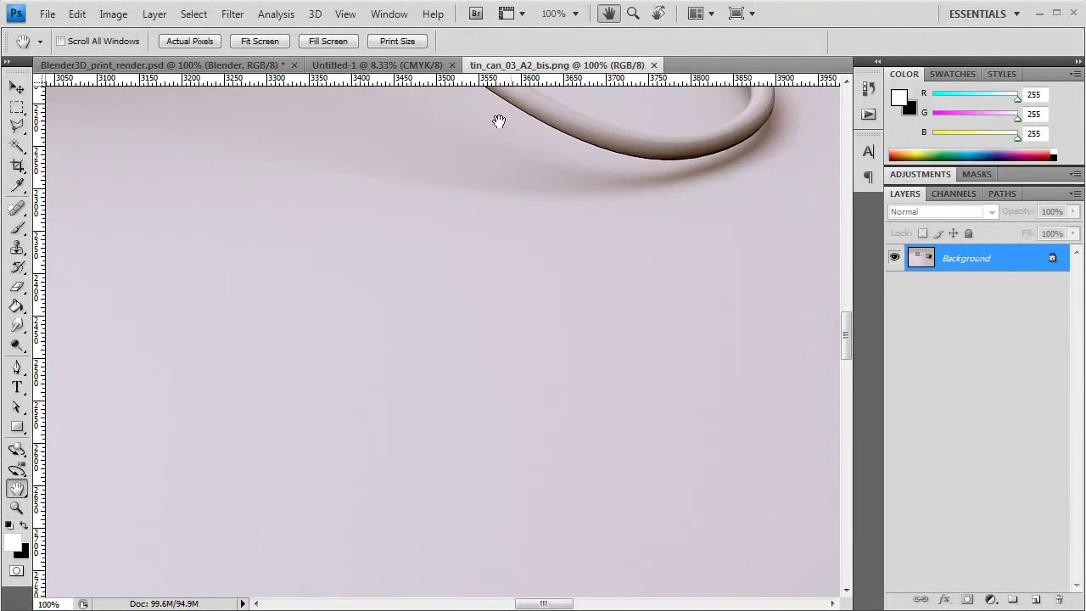
drag(540, 345, 605, 400)
mouse_move(296, 233)
mouse_down()
mouse_move(465, 348)
mouse_move(602, 369)
mouse_up()
drag(469, 304, 488, 320)
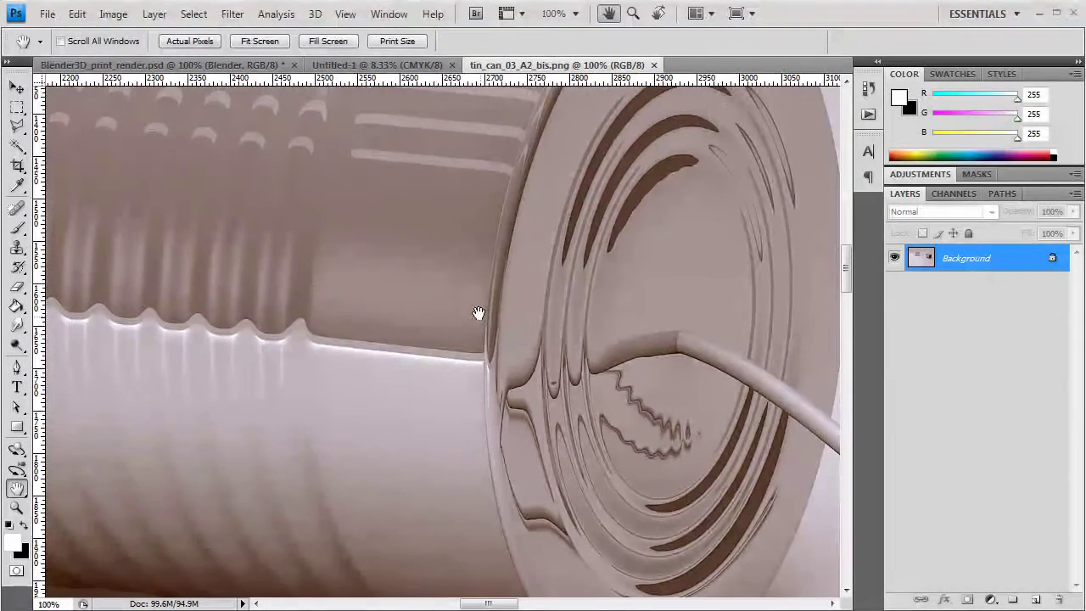
mouse_move(684, 290)
mouse_down()
mouse_move(584, 296)
mouse_move(546, 280)
mouse_up()
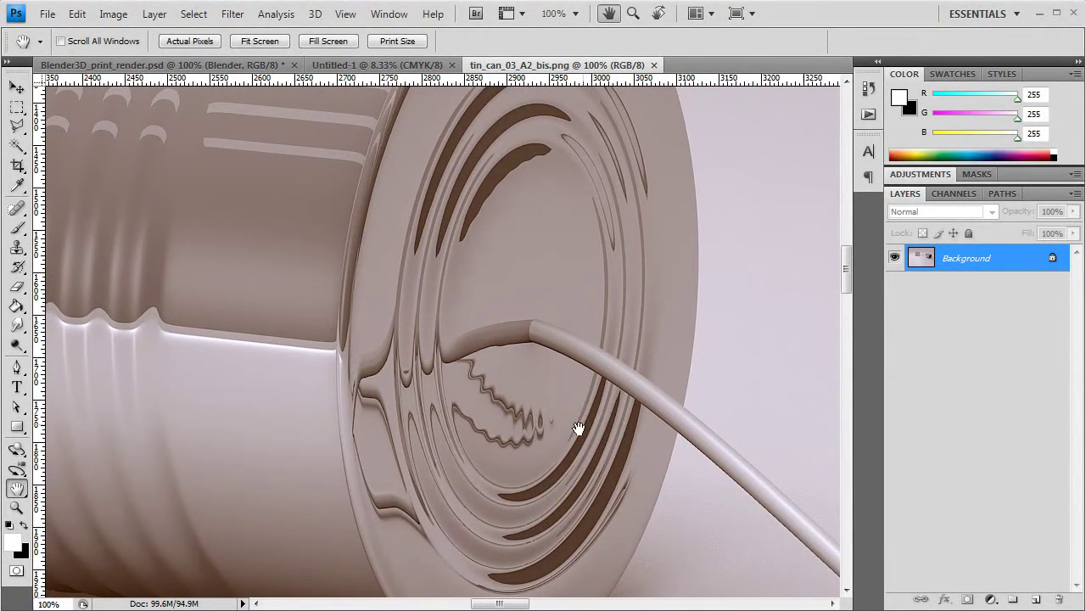
mouse_move(638, 431)
mouse_down()
mouse_move(478, 312)
mouse_move(335, 225)
mouse_up()
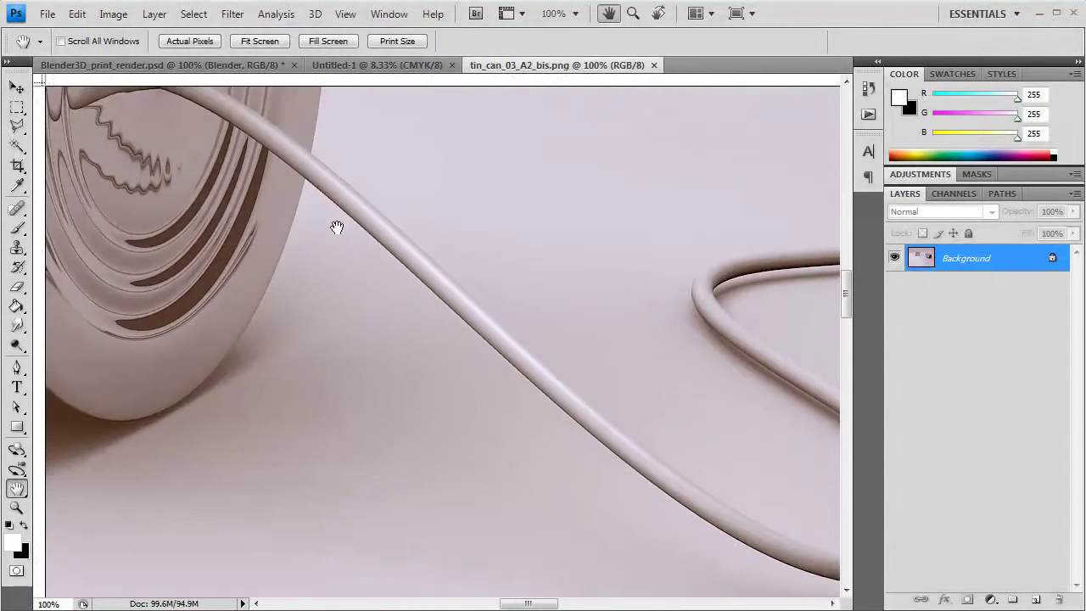
mouse_move(676, 419)
mouse_down()
mouse_move(489, 404)
mouse_move(381, 418)
mouse_up()
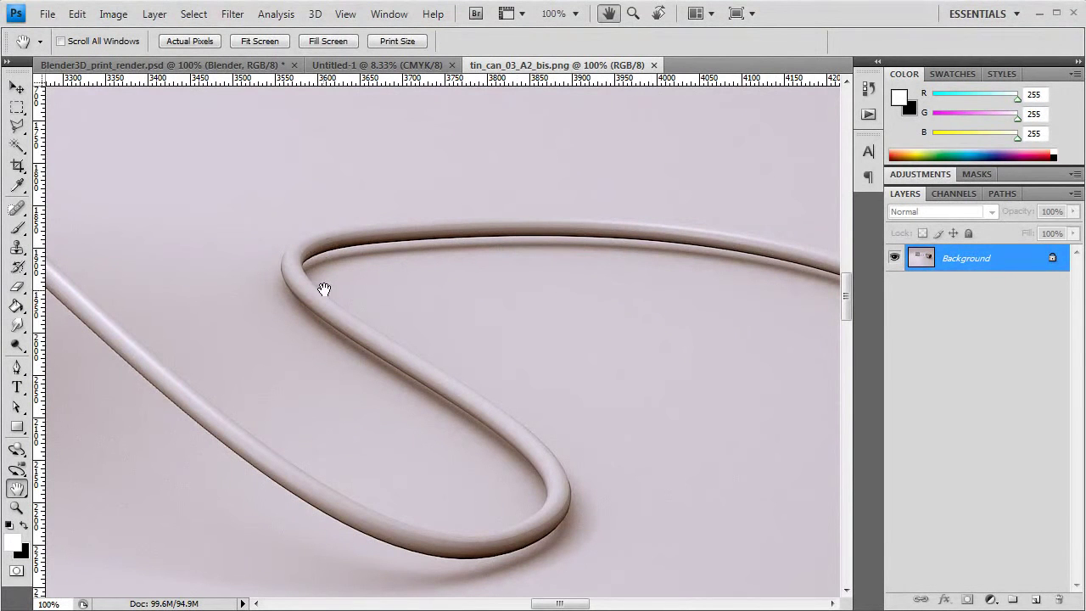
drag(710, 452, 370, 362)
drag(699, 391, 462, 296)
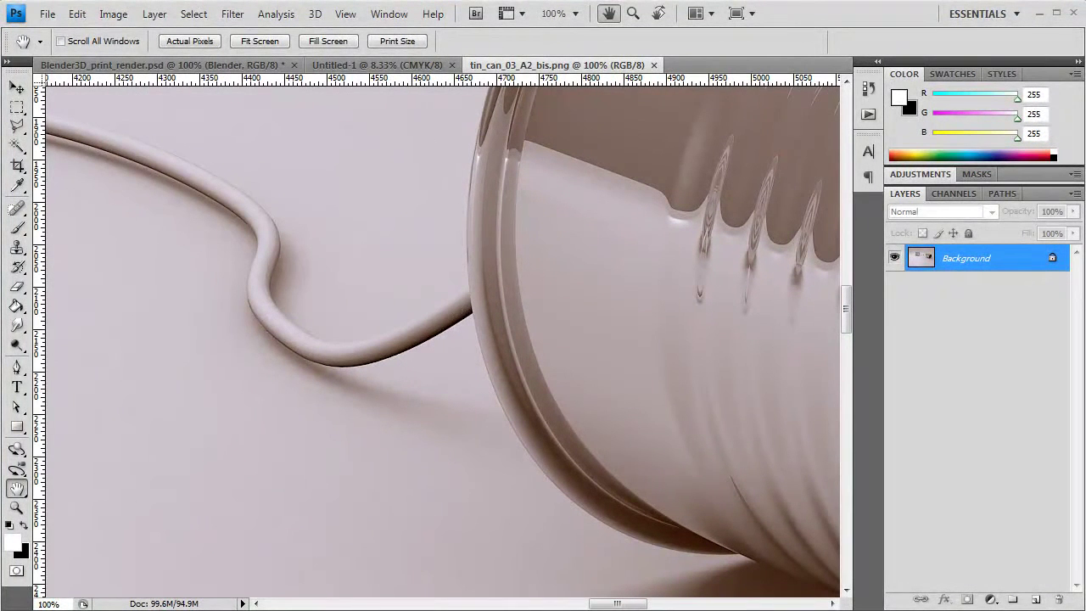
- Zoom into the string's edge down to pixel level, then back out
click(16, 508)
click(351, 356)
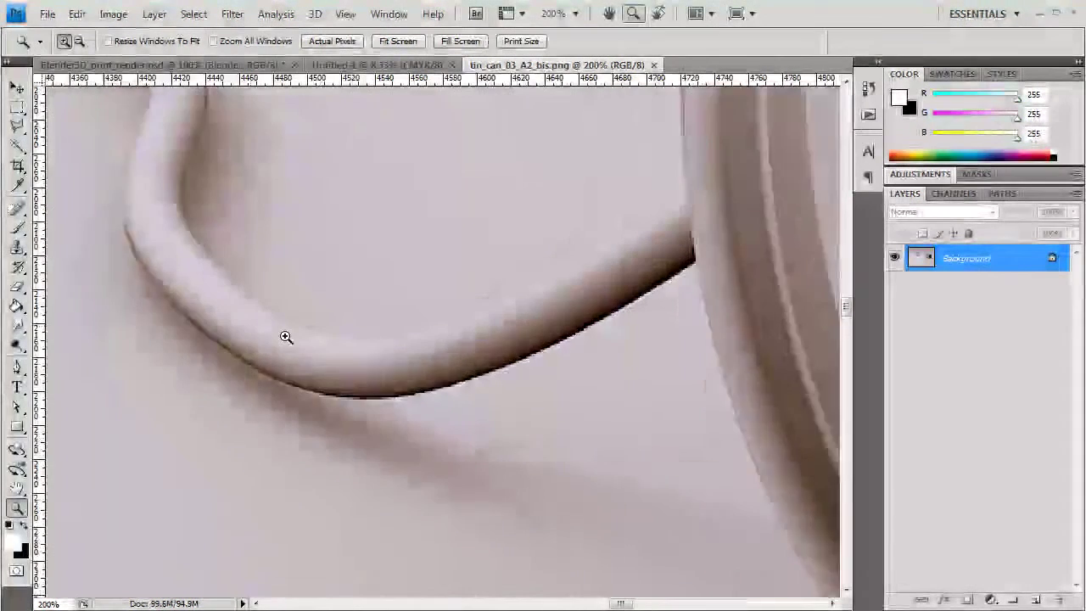
drag(286, 337, 286, 356)
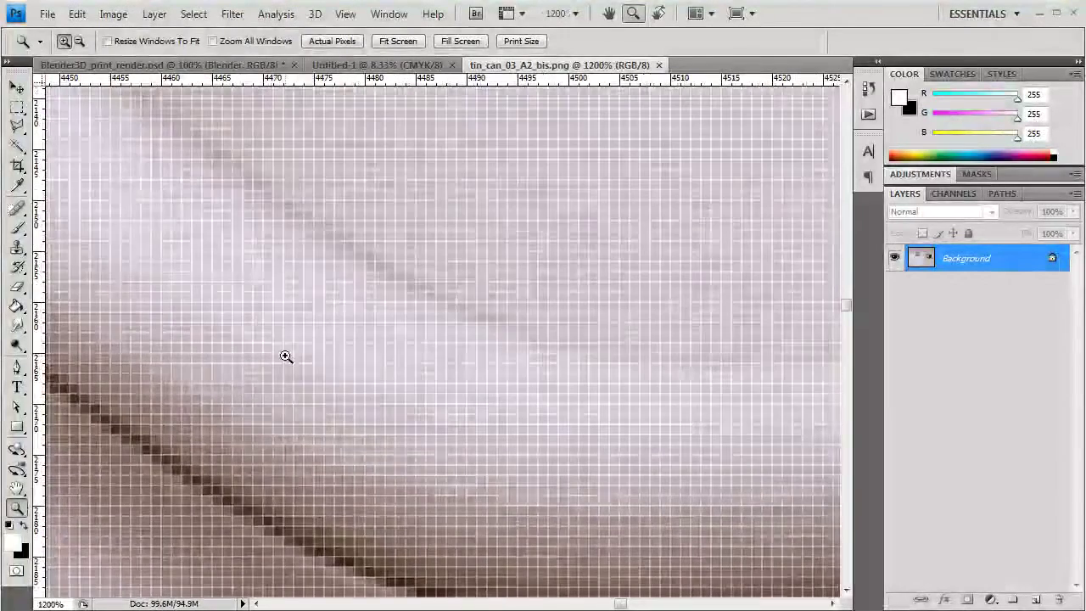
mouse_move(461, 289)
mouse_down()
mouse_move(283, 400)
mouse_move(116, 432)
mouse_up()
double_click(16, 507)
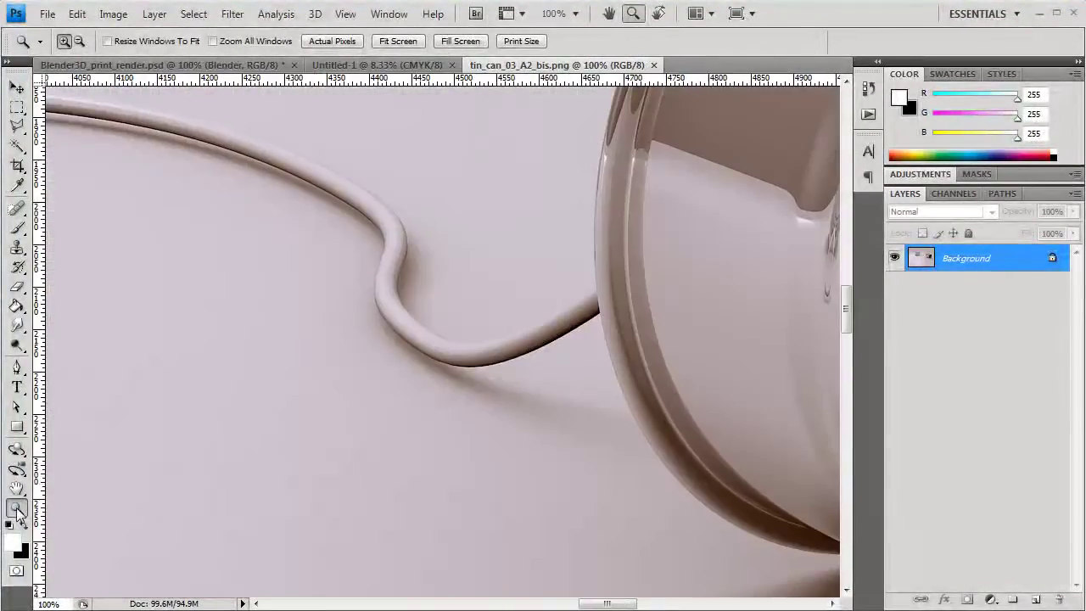
alt+drag(354, 361, 356, 359)
key(alt)
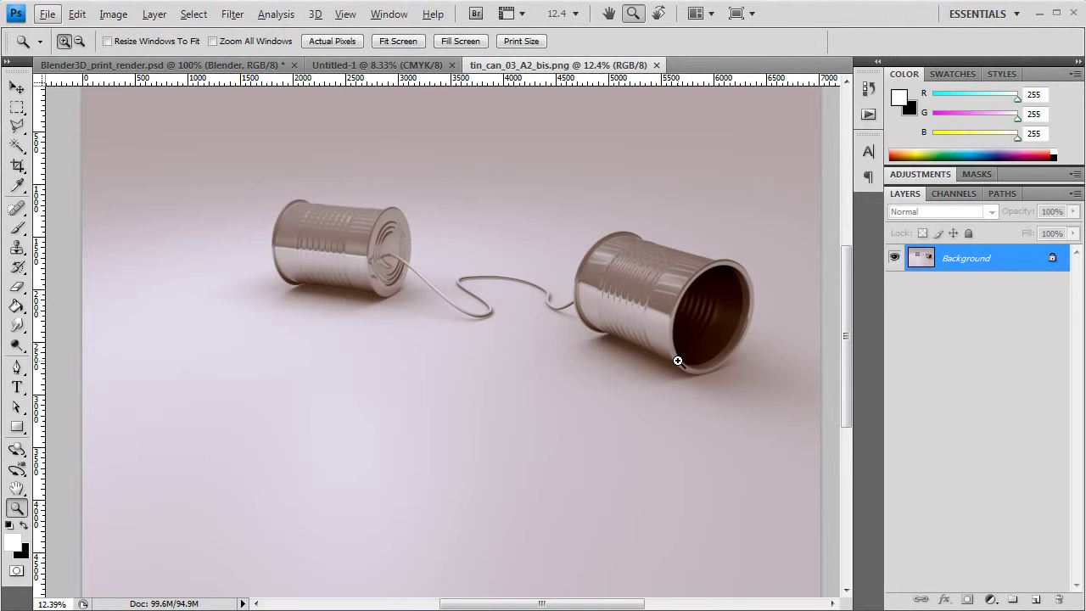
- Select the entire render and switch to the Untitled-1 CMYK document
key(ctrl+a)
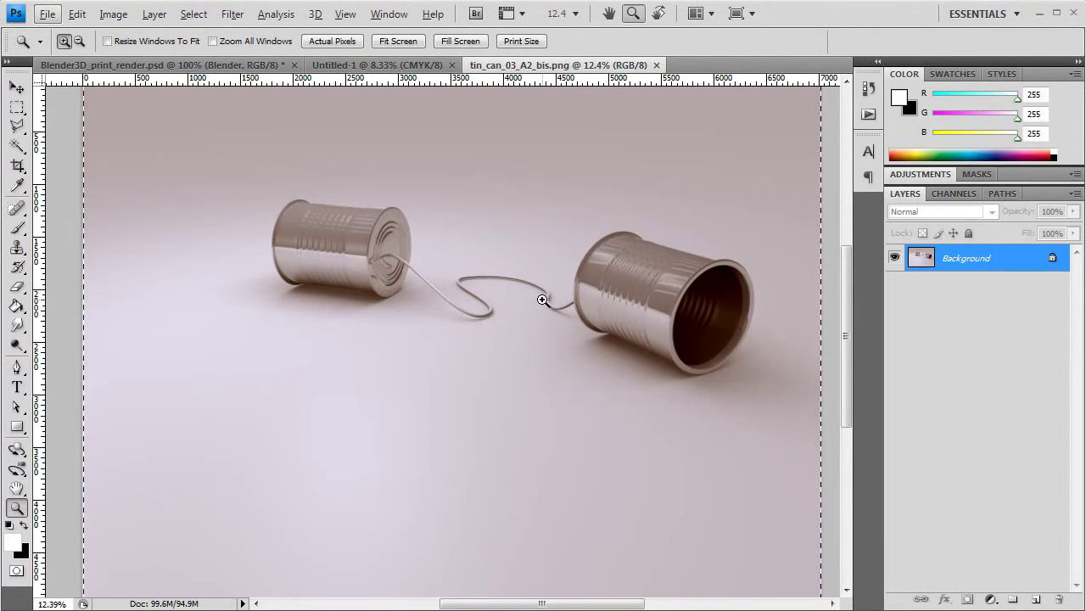
scroll(542, 300, right, 1)
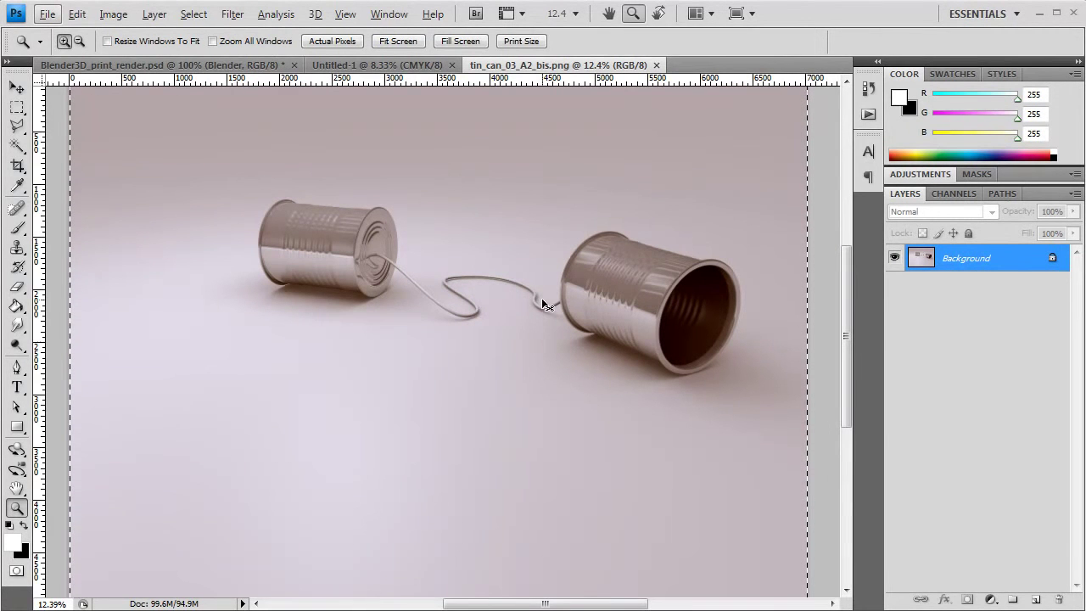
click(392, 67)
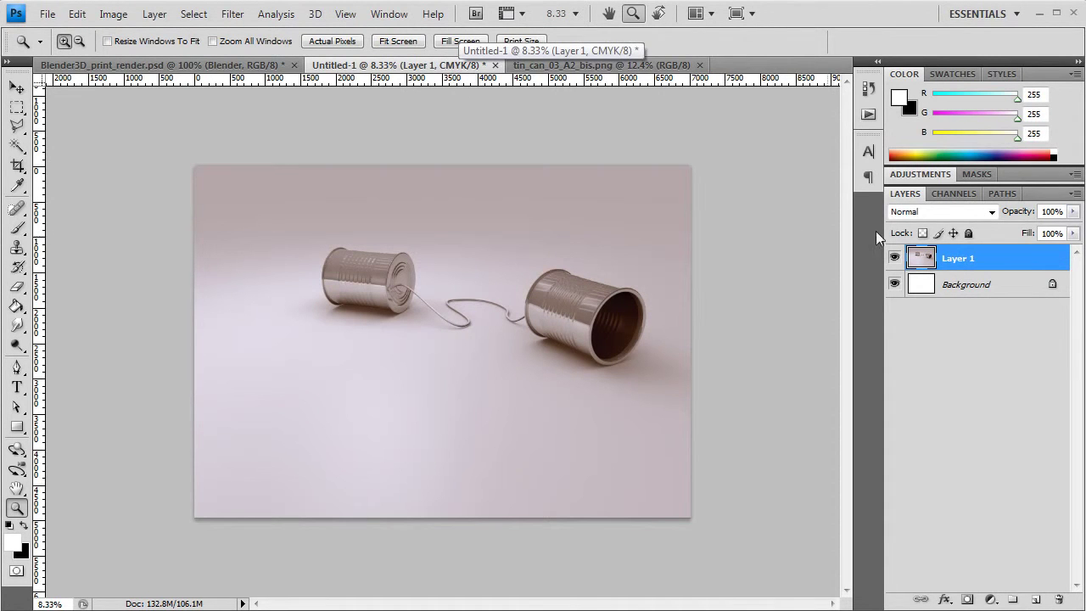
- View Untitled-1's Cyan, Magenta, Yellow and Black channels one by one, then restore all
click(968, 193)
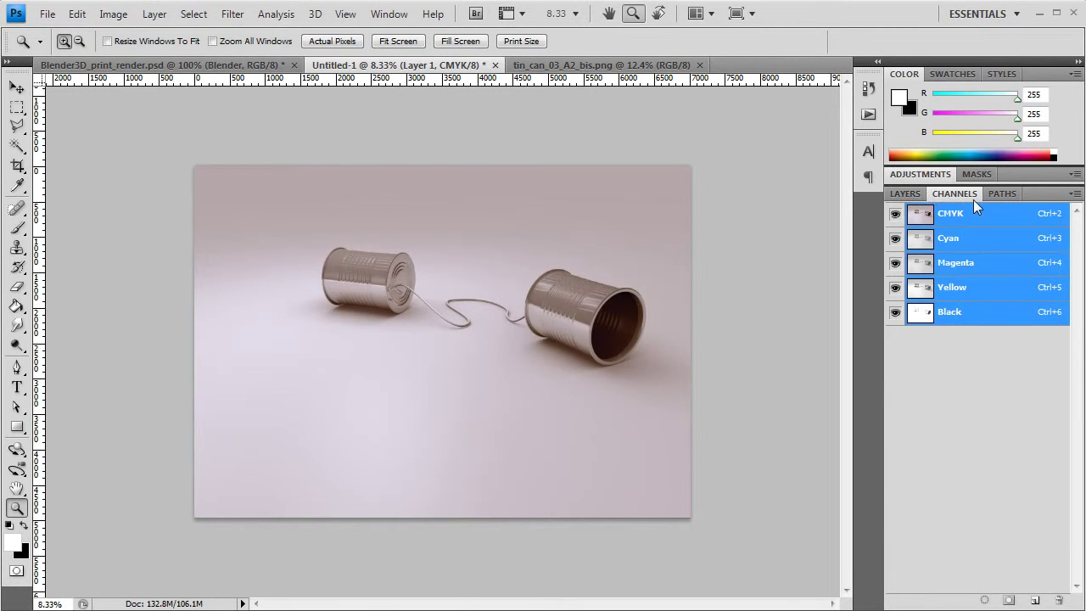
click(952, 239)
click(965, 264)
click(962, 290)
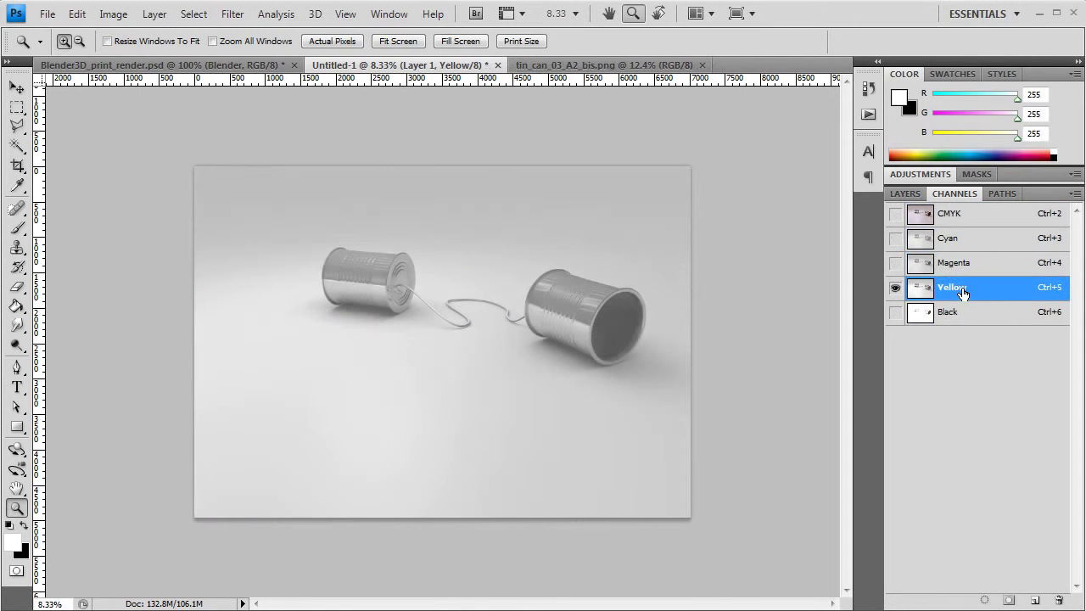
click(958, 315)
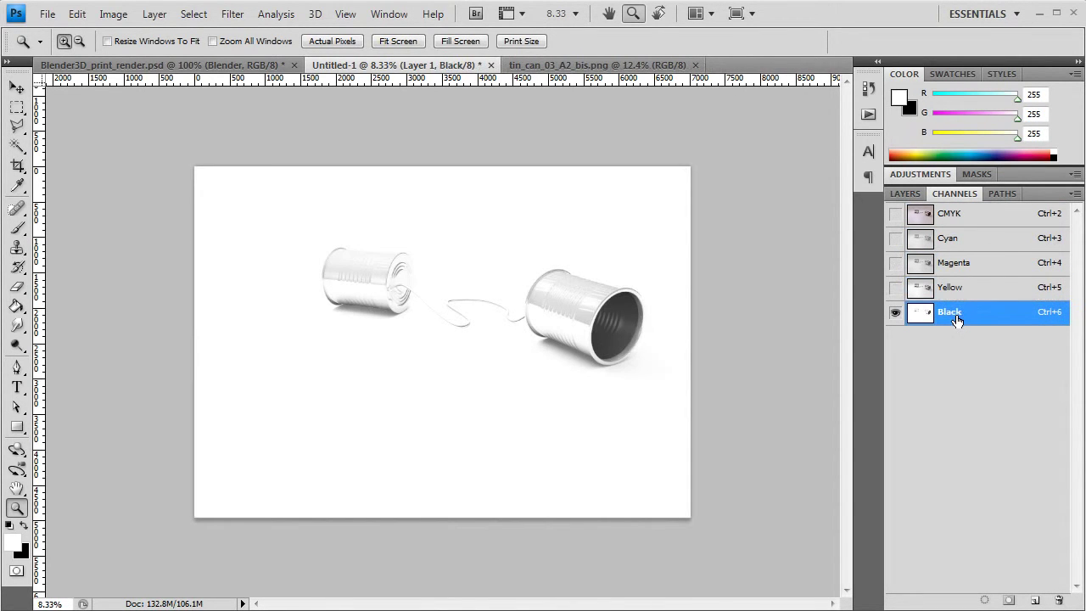
click(966, 291)
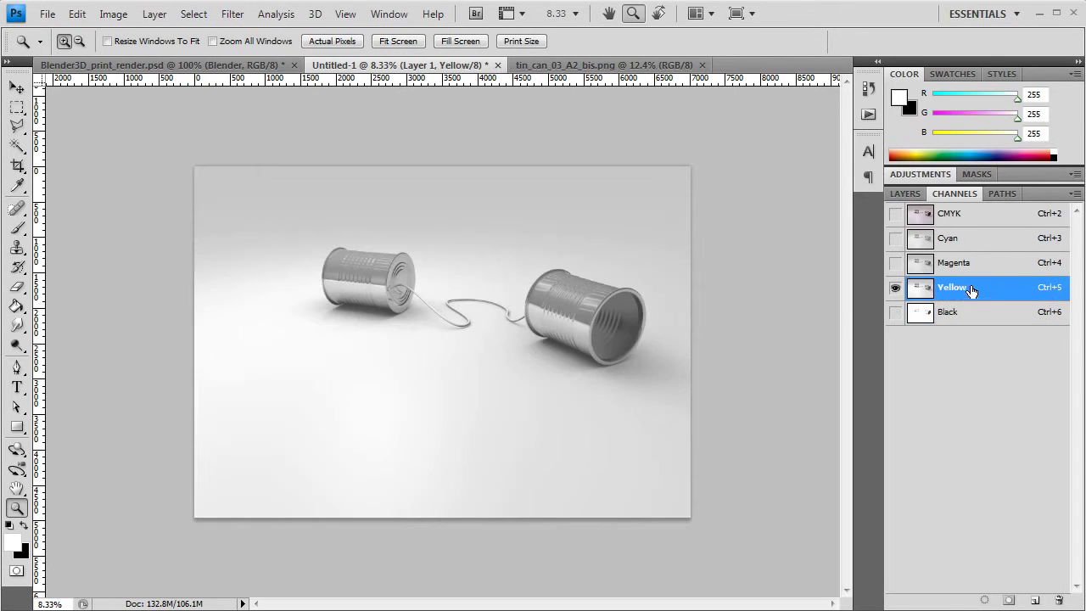
click(975, 264)
click(976, 241)
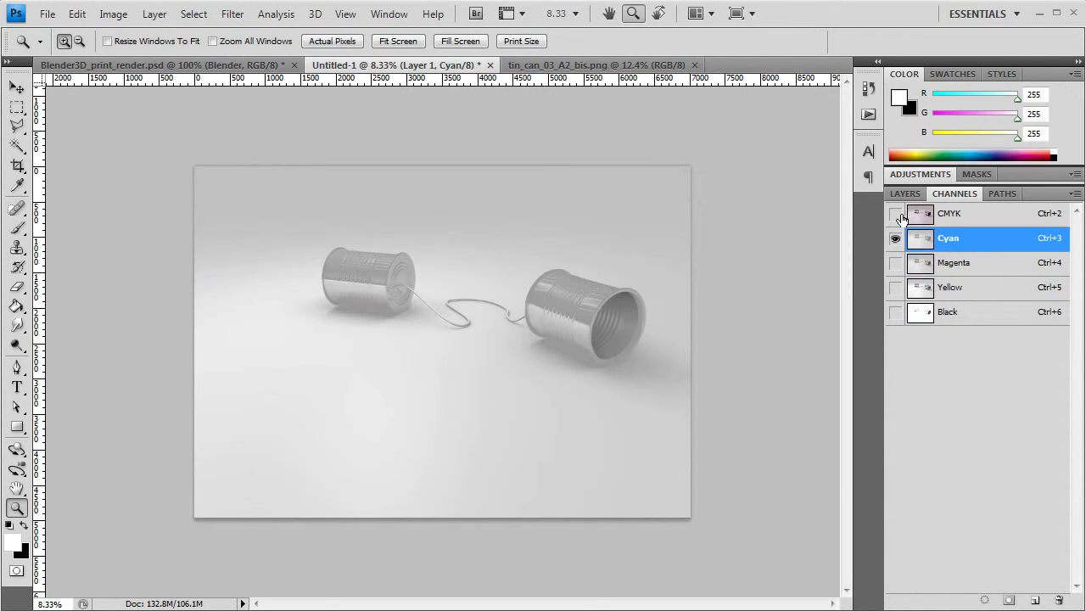
click(895, 215)
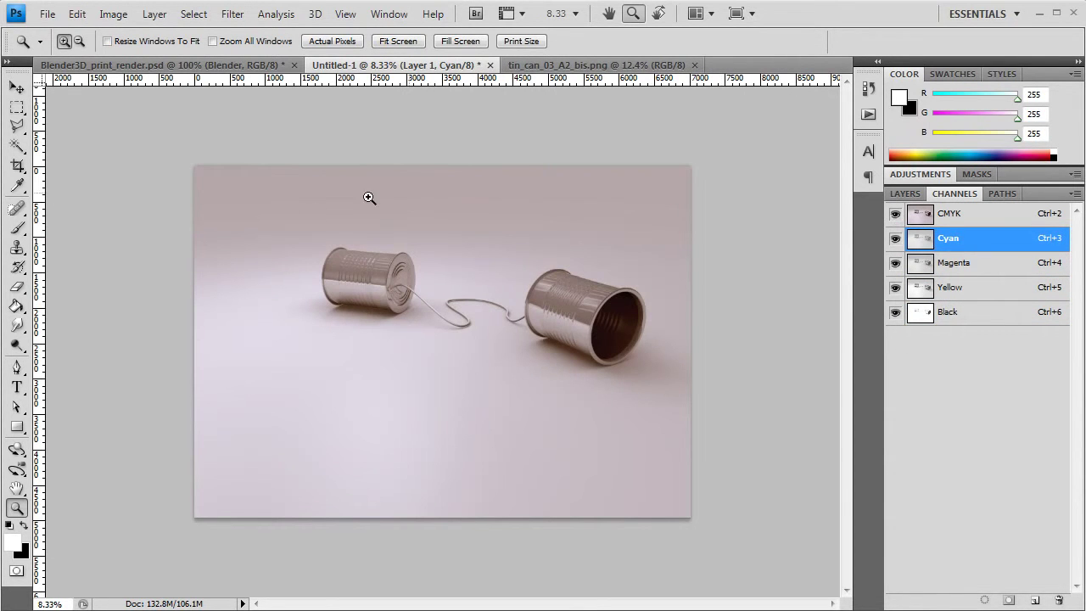
- Compare the Red, Green and Blue channels of tin_can_03_A2_bis.png, then return to Untitled-1
click(553, 65)
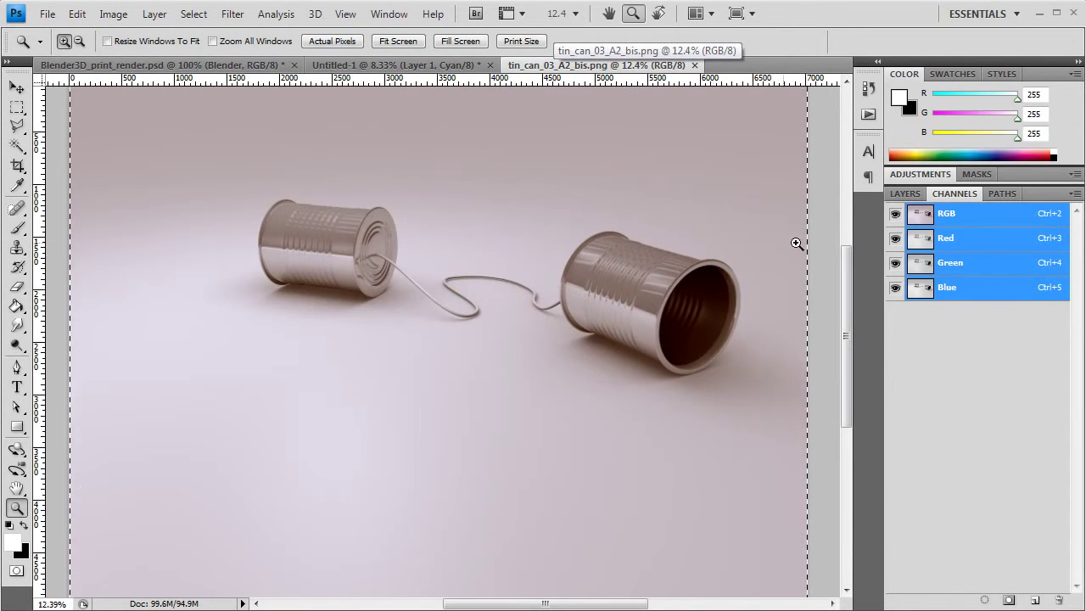
click(967, 239)
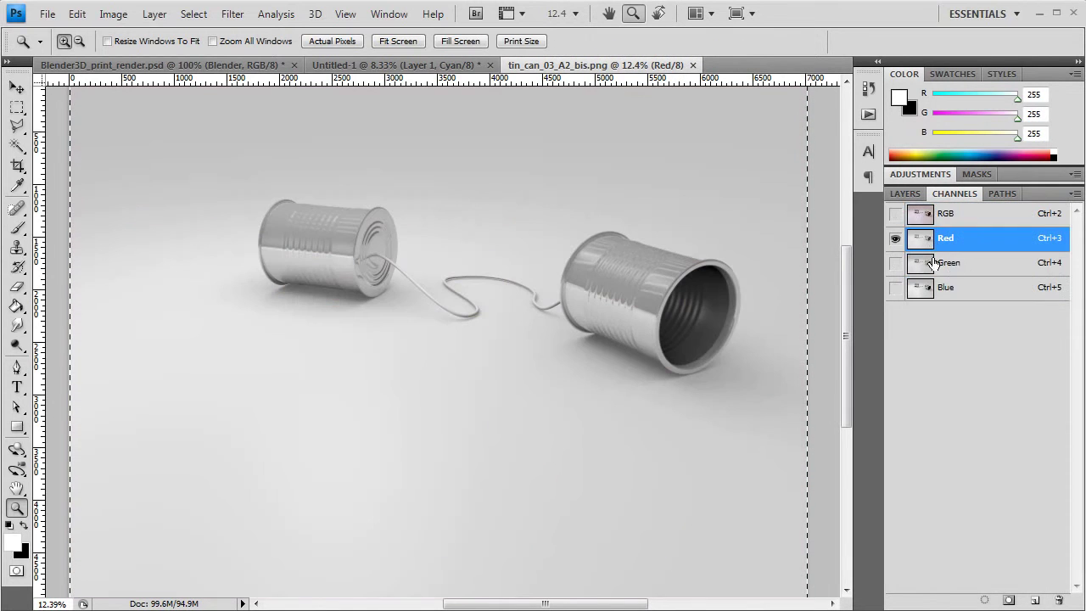
click(964, 266)
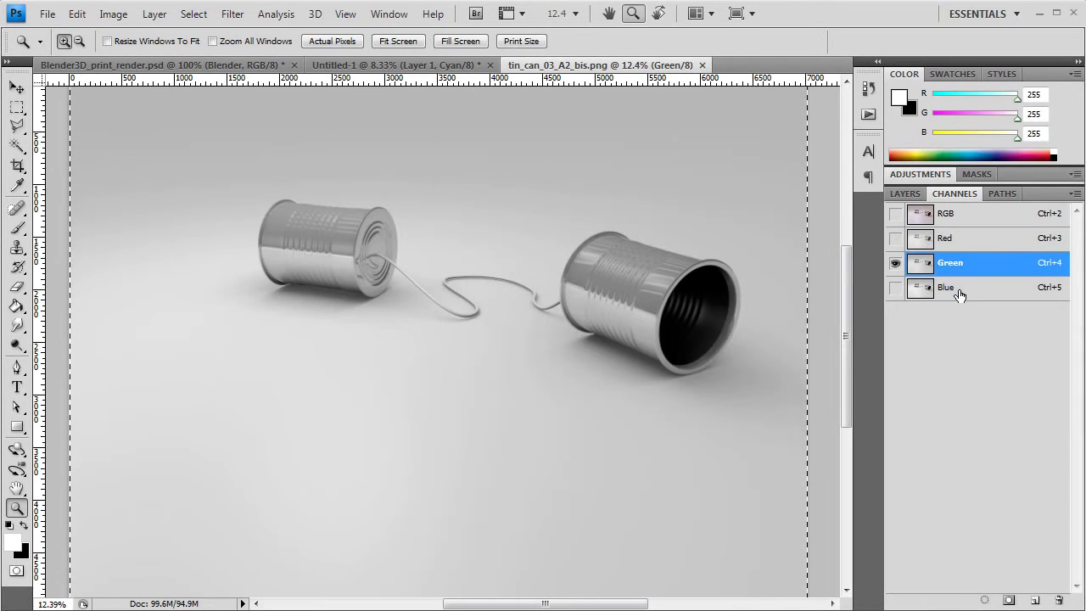
click(959, 293)
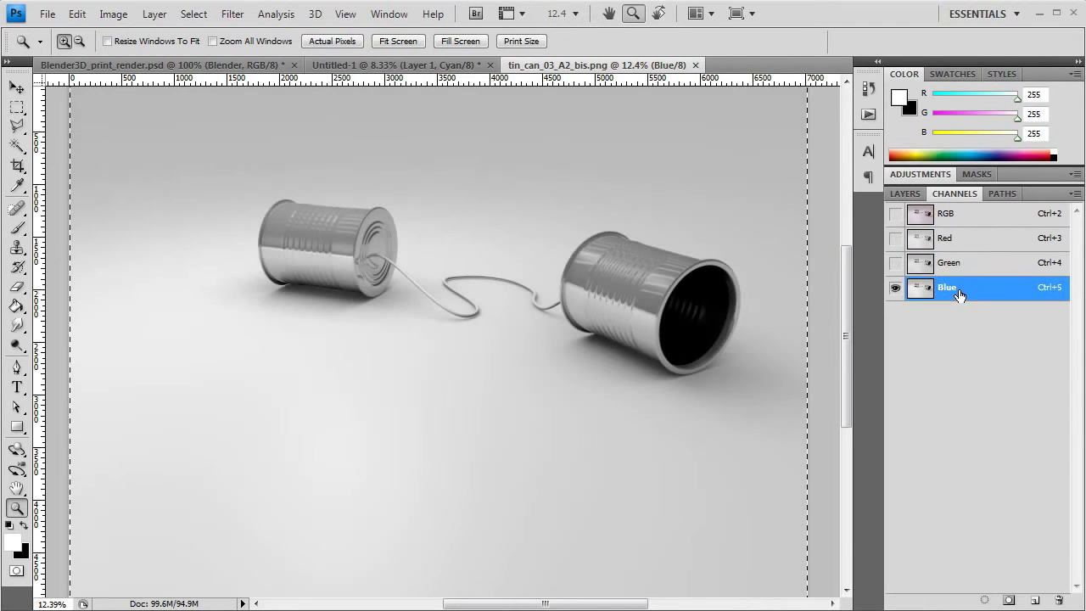
click(895, 216)
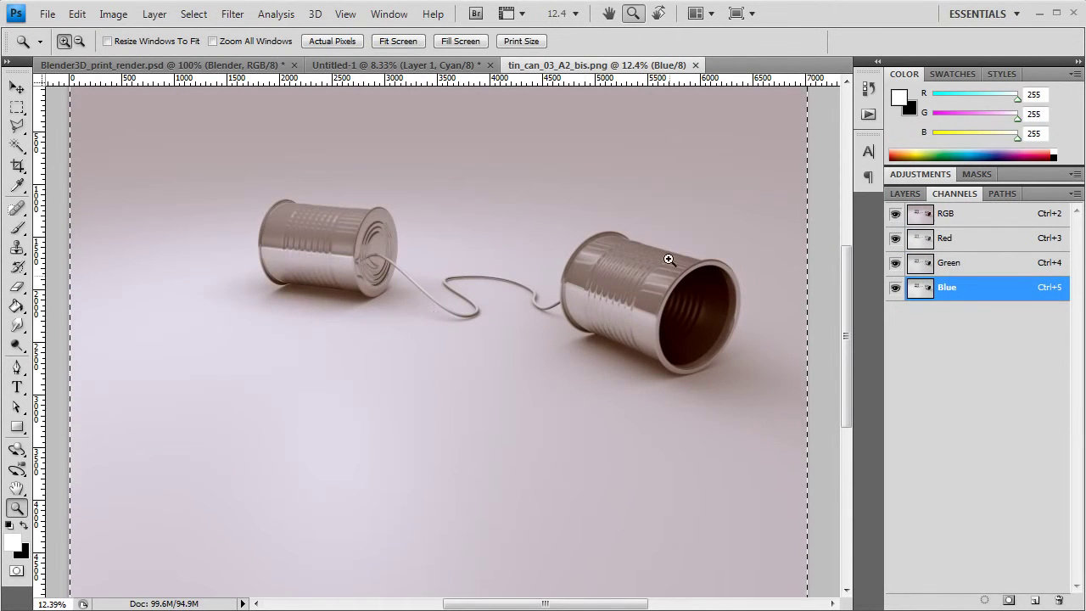
click(431, 68)
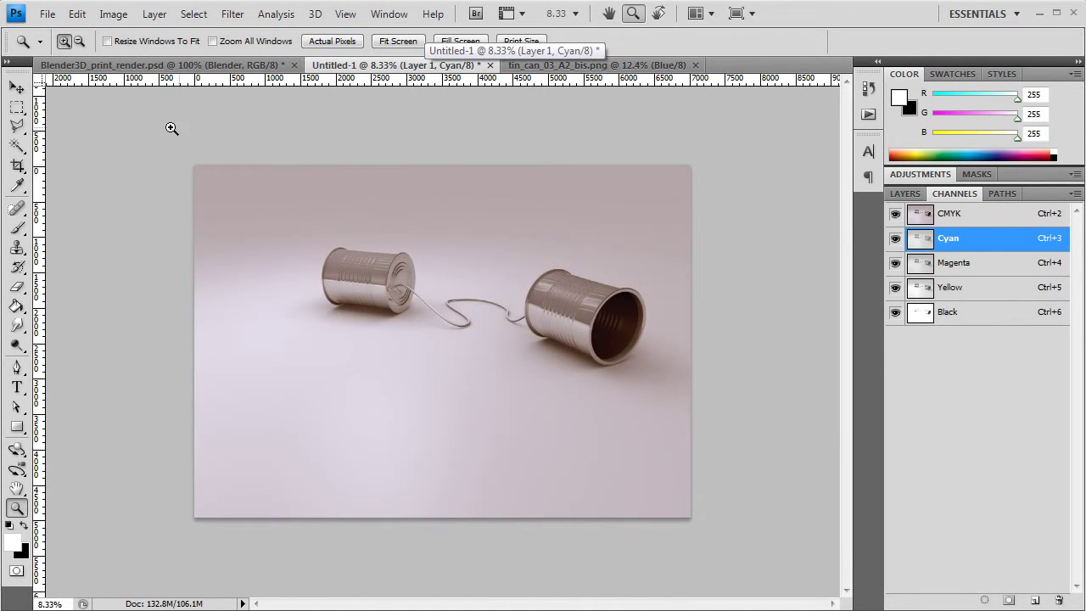
- Save the document into the A2_prints folder under the name A2_tinCan_bis.psd
click(48, 14)
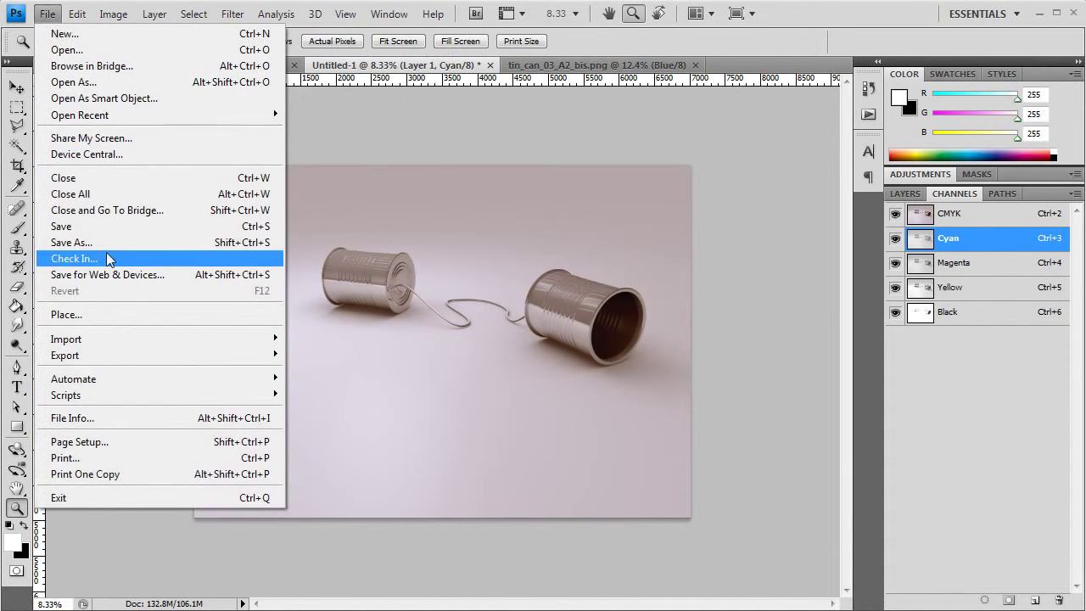
click(107, 243)
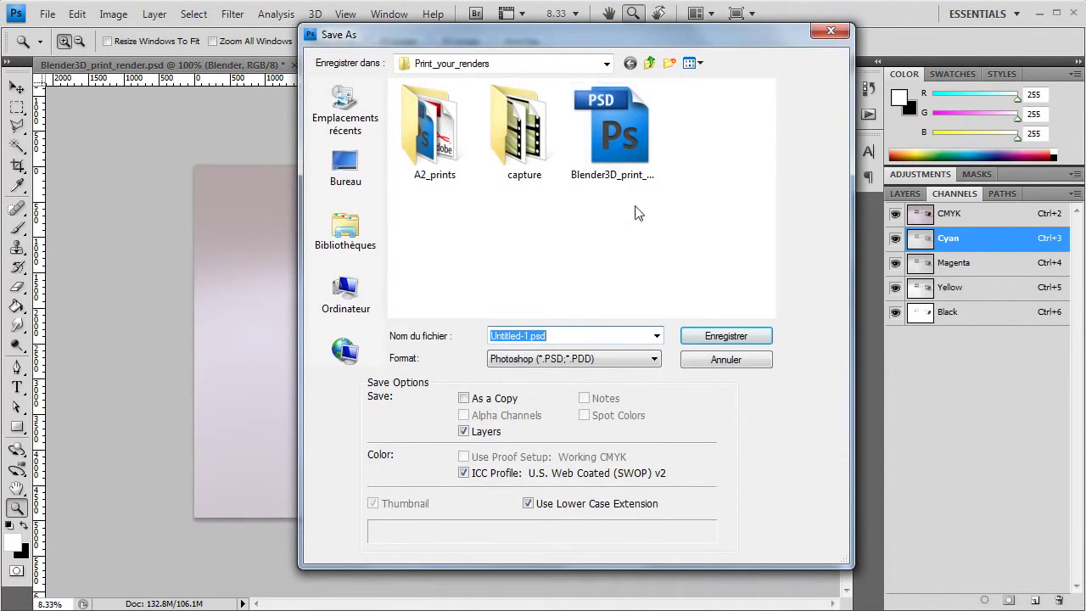
click(628, 143)
click(431, 149)
double_click(431, 148)
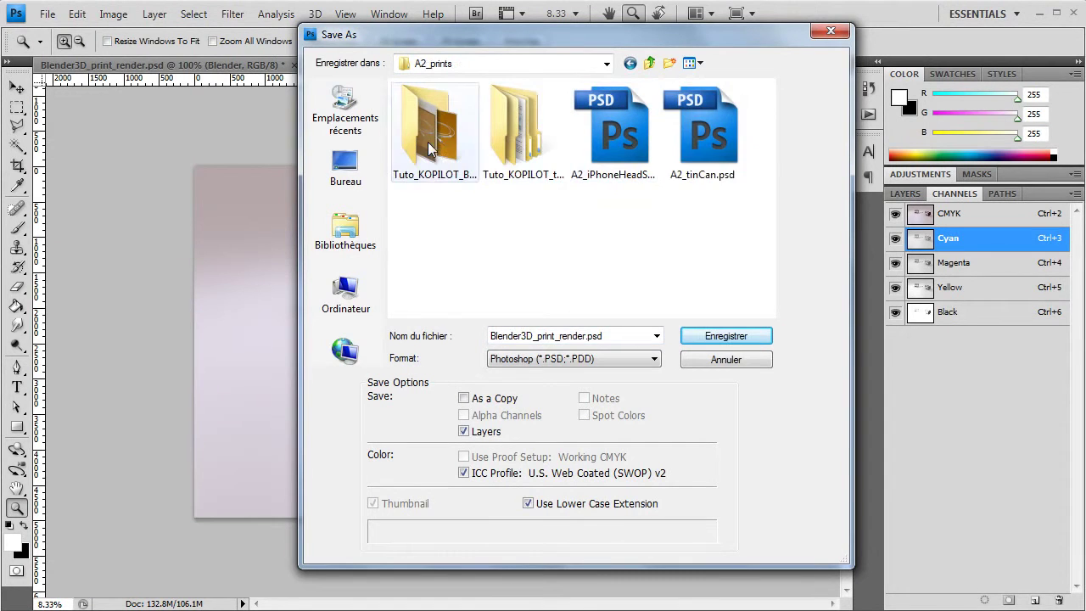
click(728, 136)
double_click(536, 335)
click(531, 335)
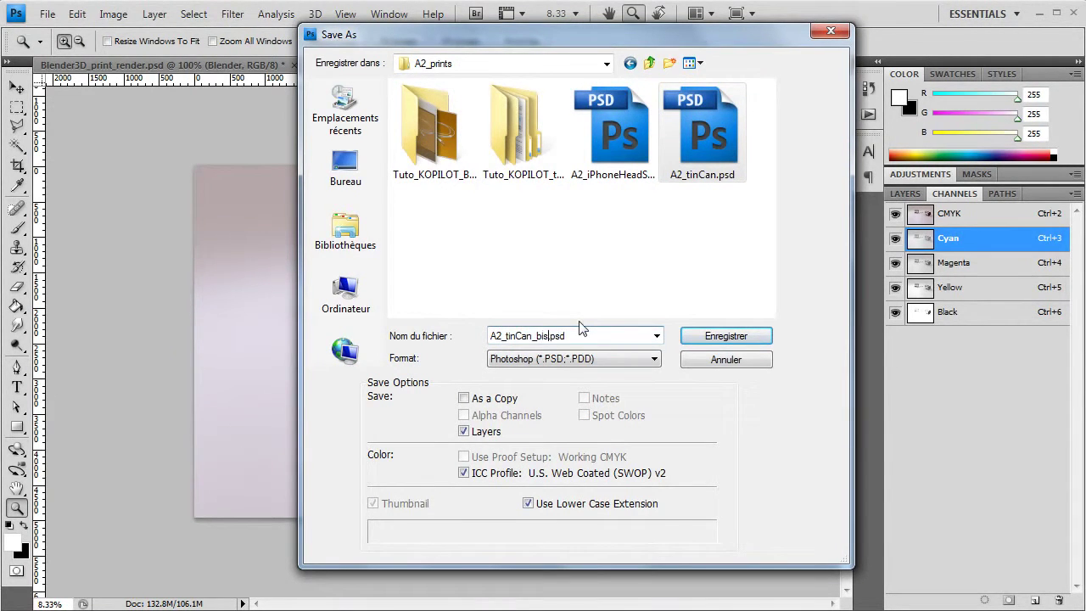
key(Return)
key(Return)
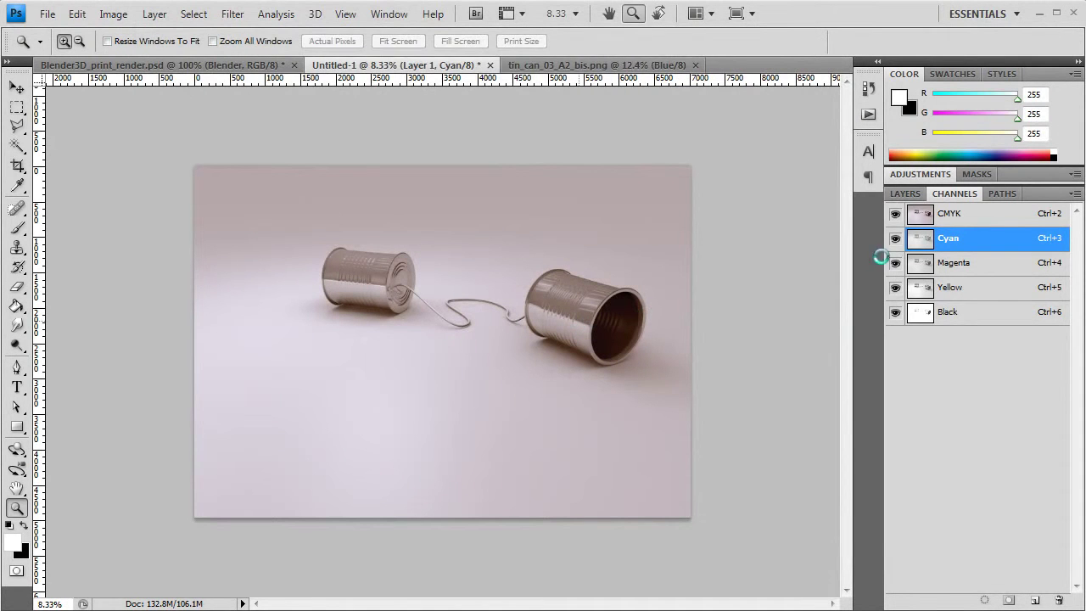
- Show the Layers panel and start a text block in the poster's lower left
click(907, 194)
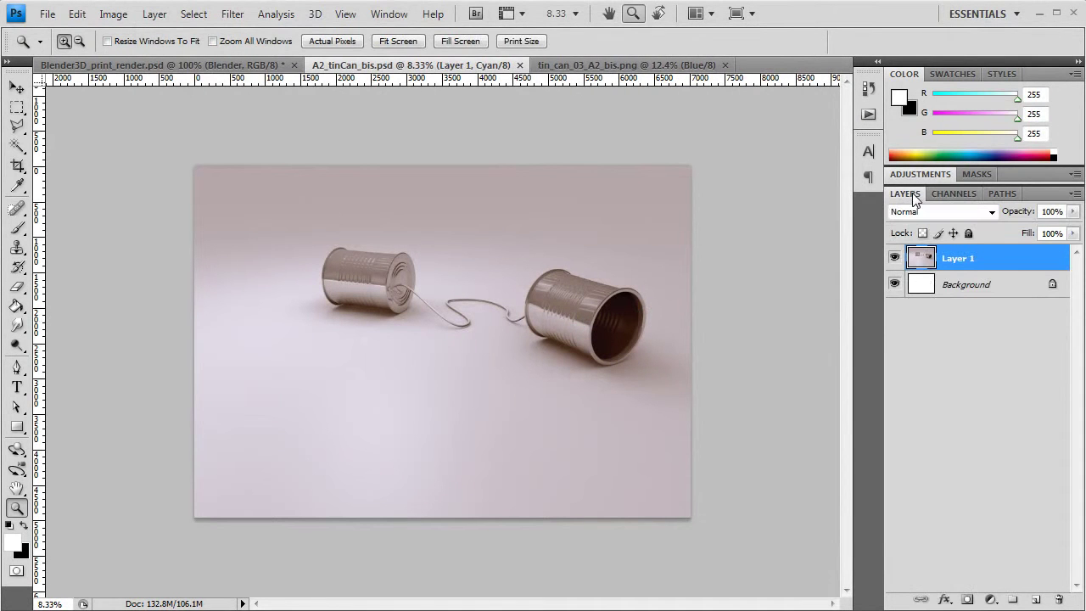
click(17, 387)
click(246, 421)
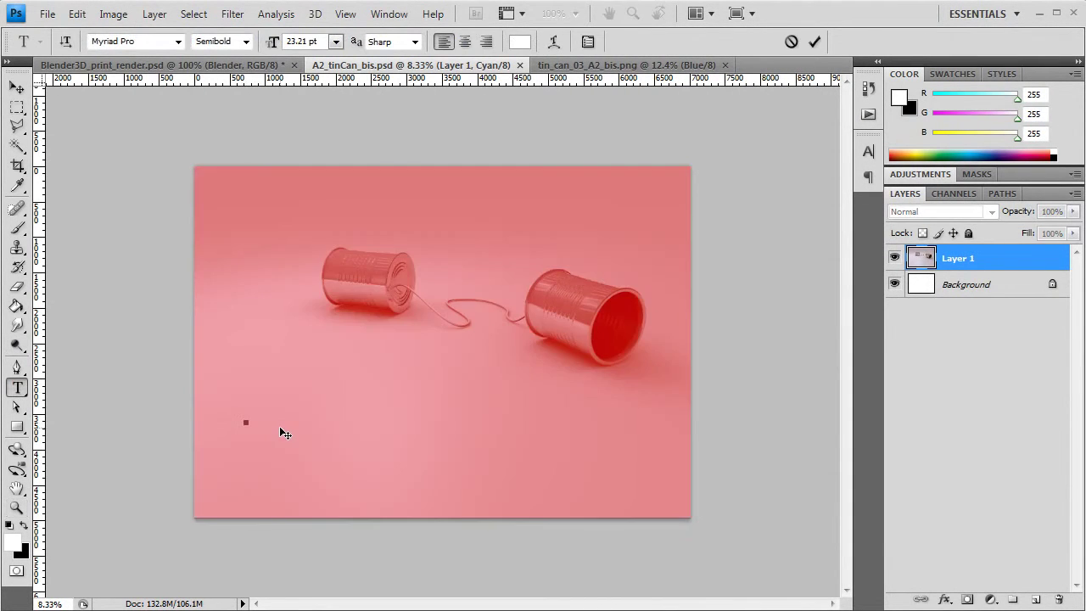
- Restore the full CMYK composite in Channels and return to the Layers panel
click(938, 195)
click(906, 195)
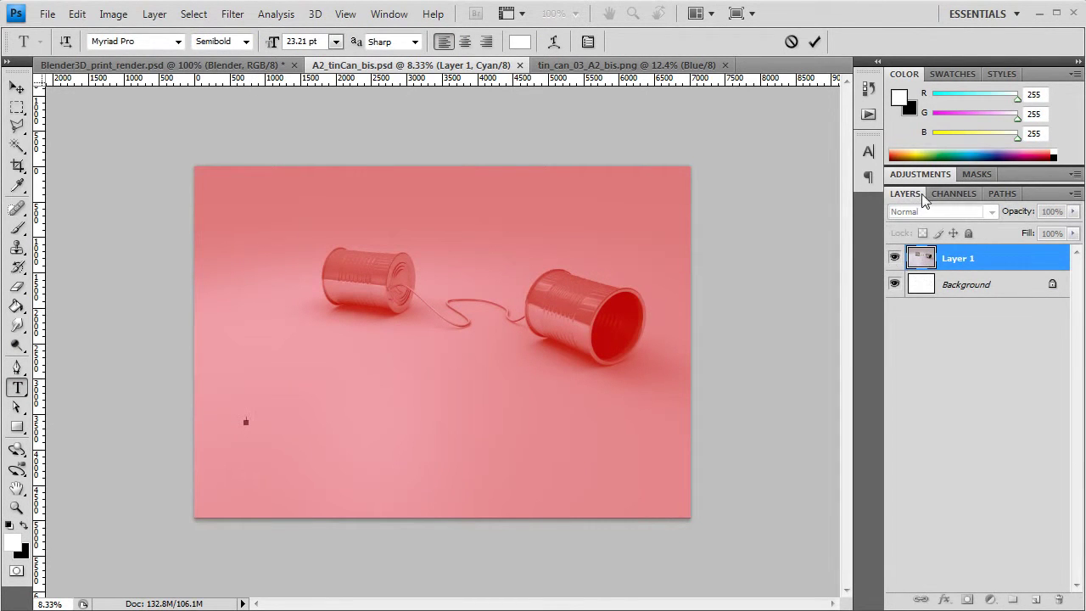
click(953, 195)
click(925, 215)
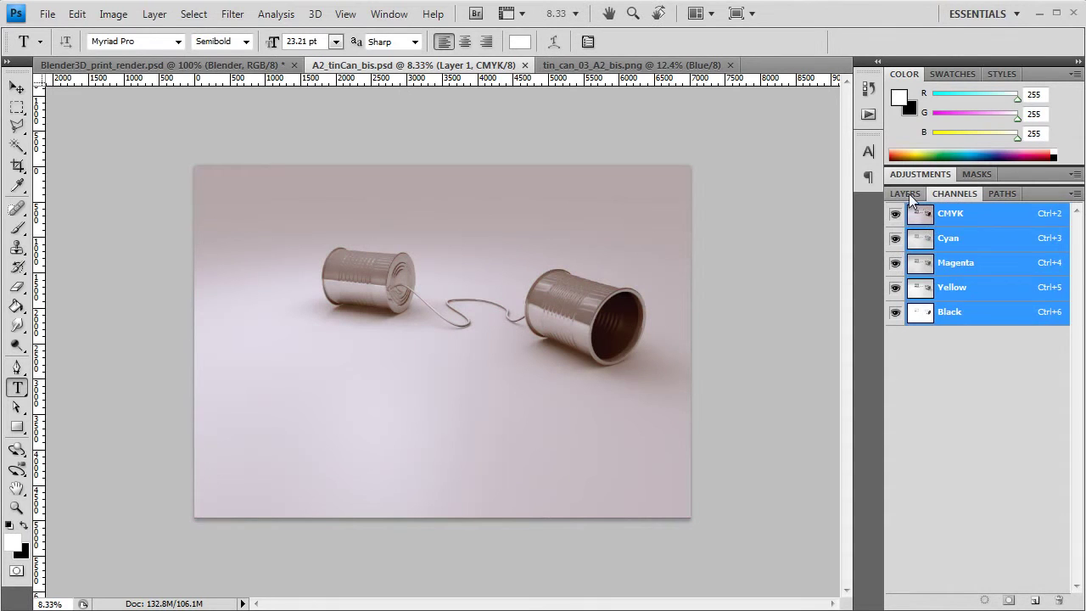
click(905, 194)
- Add the text line 'Faites EVOLUER VOTRE' below the tin cans in dark grey
click(303, 403)
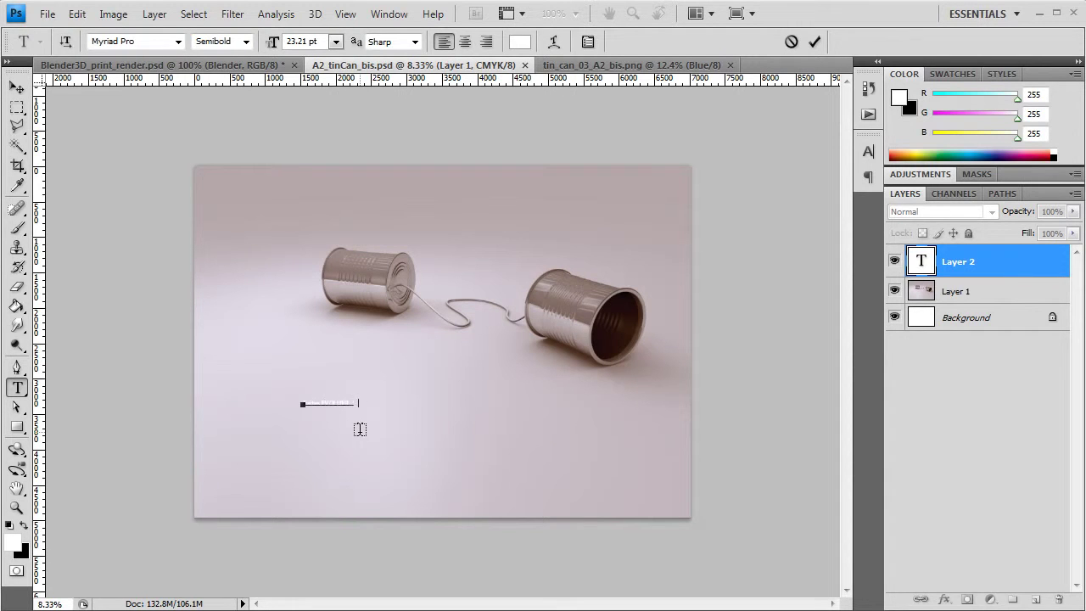
click(519, 42)
mouse_move(587, 355)
mouse_down()
mouse_move(533, 408)
mouse_move(534, 395)
mouse_up()
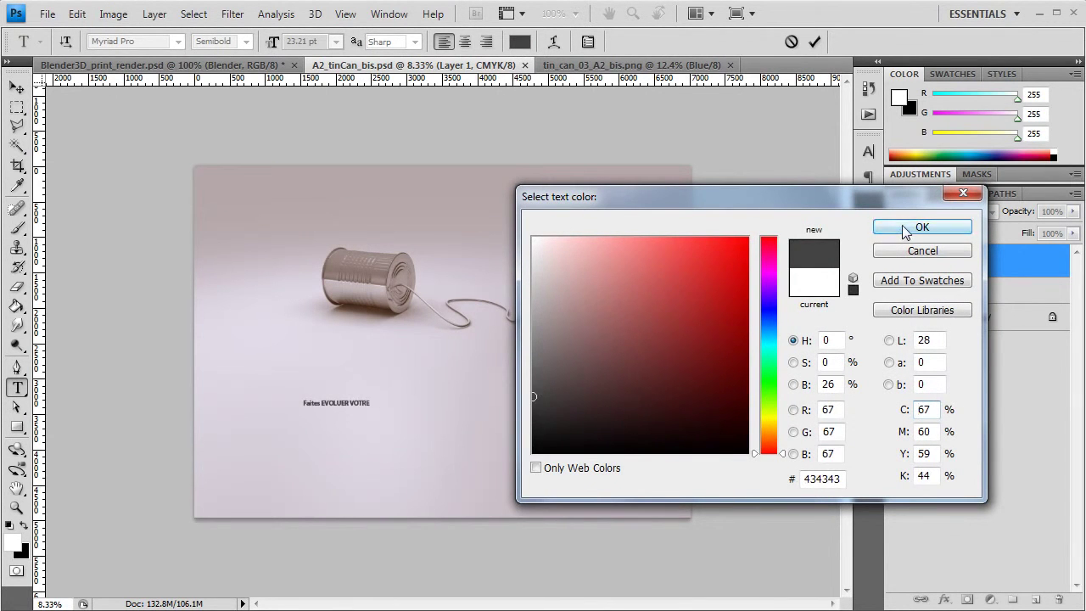
click(901, 226)
click(17, 86)
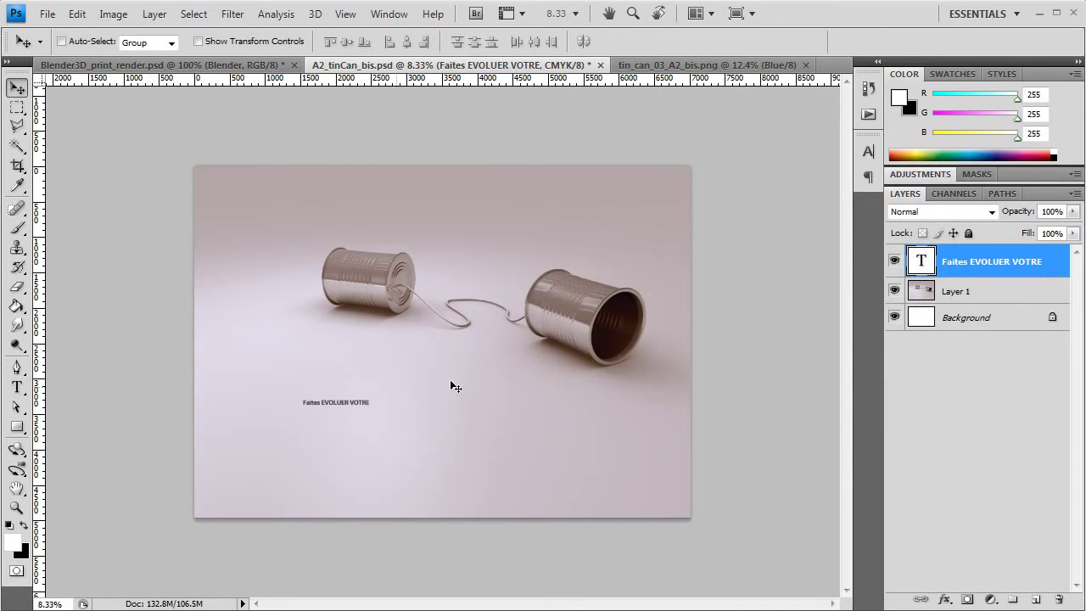
- Duplicate the text layer below the original and retype the copy as COMUNICATION
click(986, 288)
click(989, 271)
key(ctrl+j)
drag(346, 405, 347, 430)
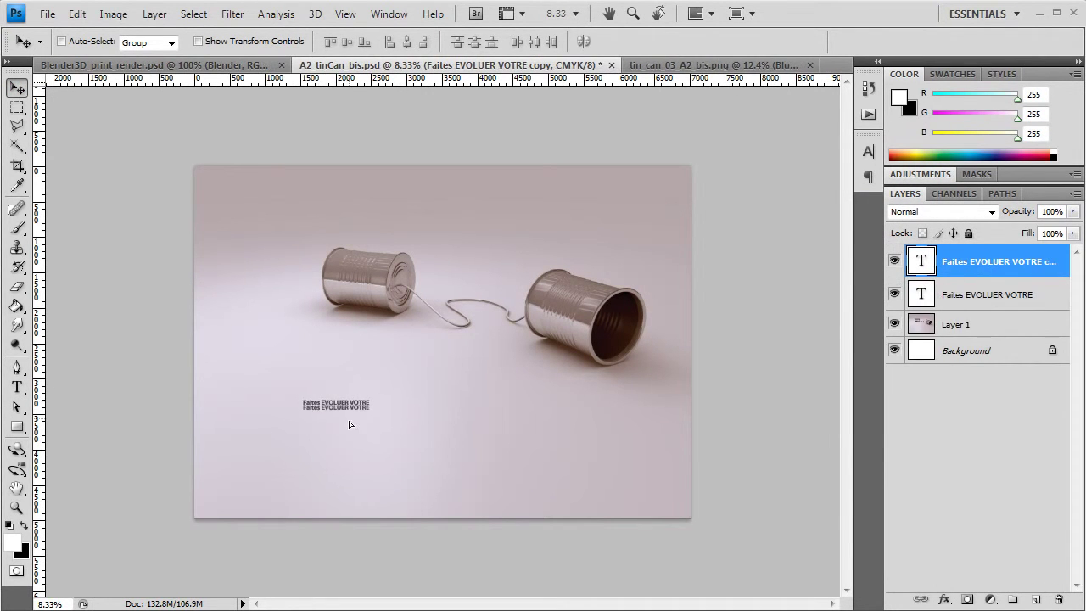
double_click(931, 269)
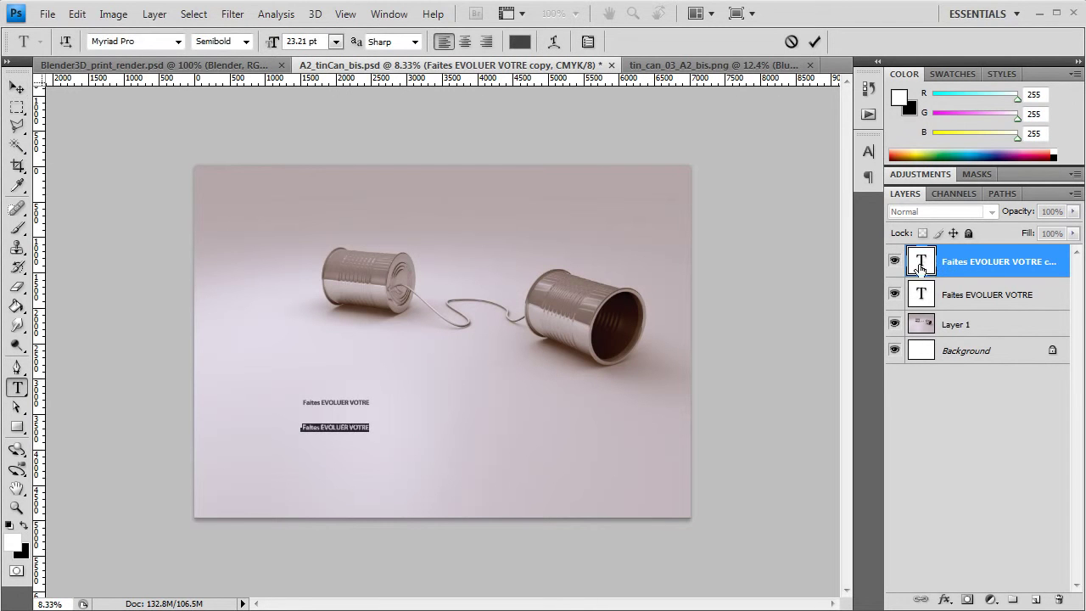
text(caMM)
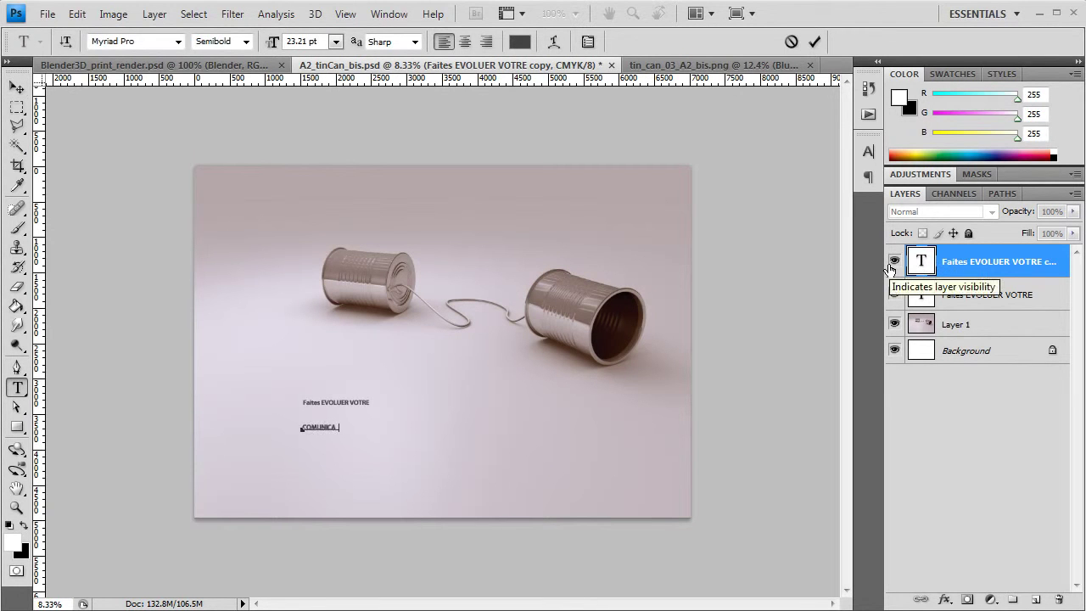
text(TION)
- Capitalise the first line so it reads 'FAITES EVOLUER VOTRE'
double_click(922, 295)
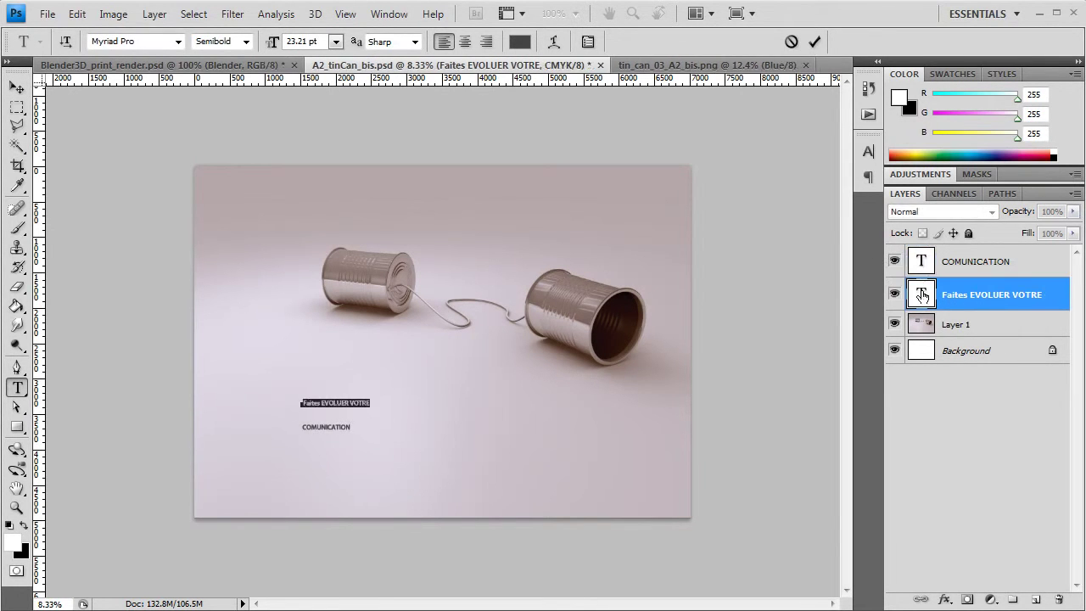
click(319, 403)
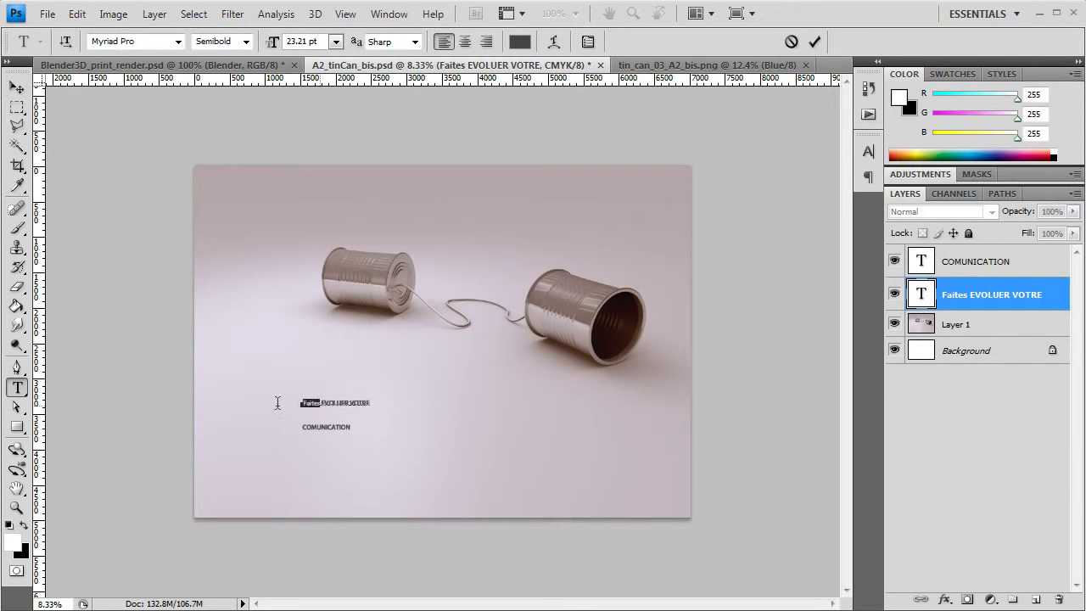
text(FAITES)
key(Return)
key(BackSpace)
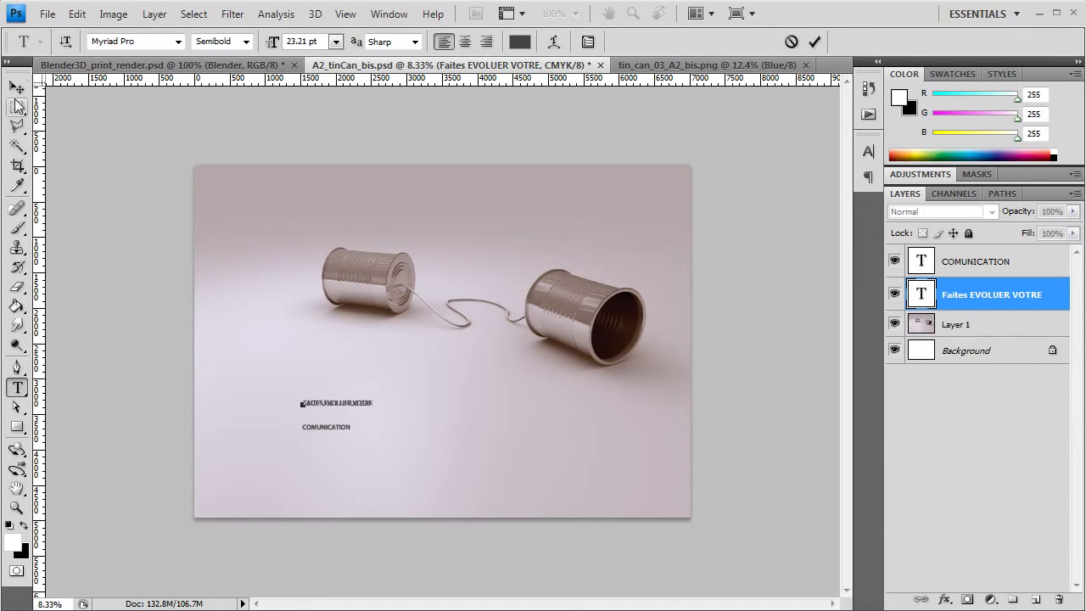
click(16, 88)
- Zoom in on the headline and select the COMUNICATION text layer
click(16, 507)
click(461, 402)
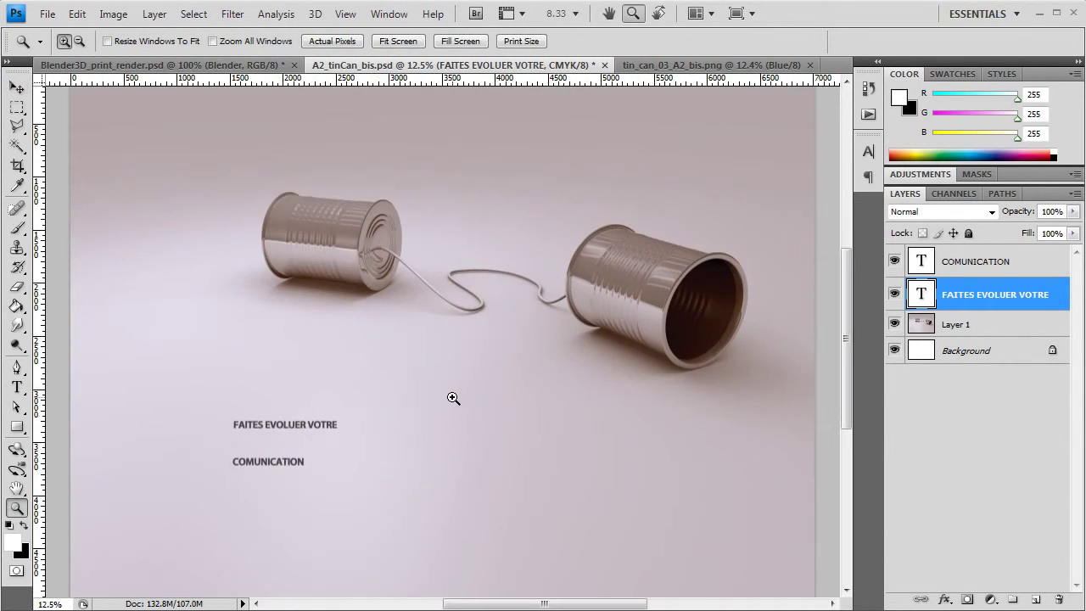
key(v)
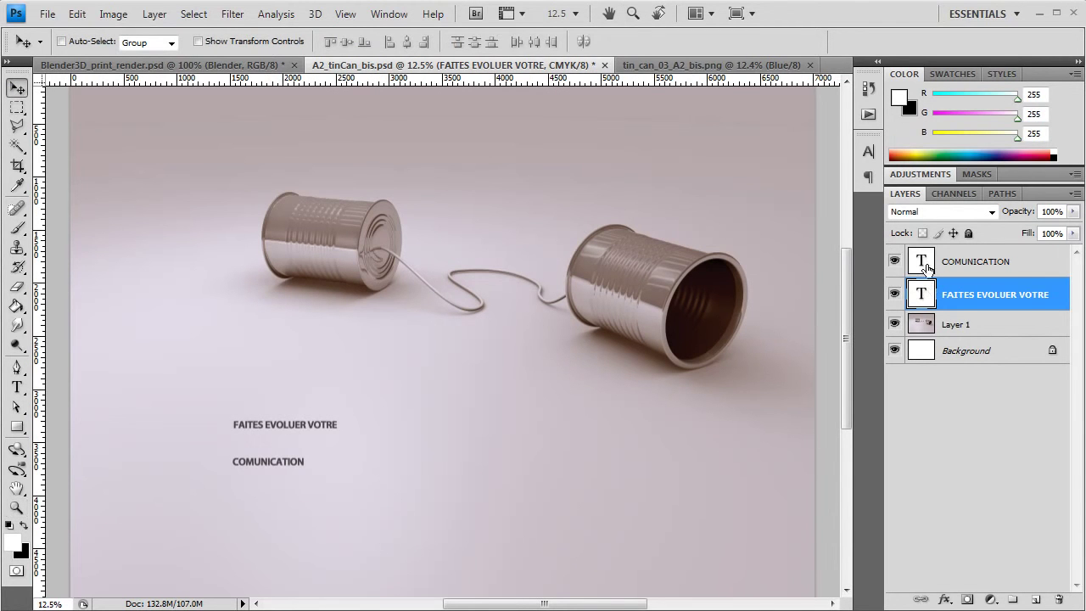
click(927, 266)
- Keep the Semibold style and turn off Faux Bold on the first line in the Character panel
click(868, 151)
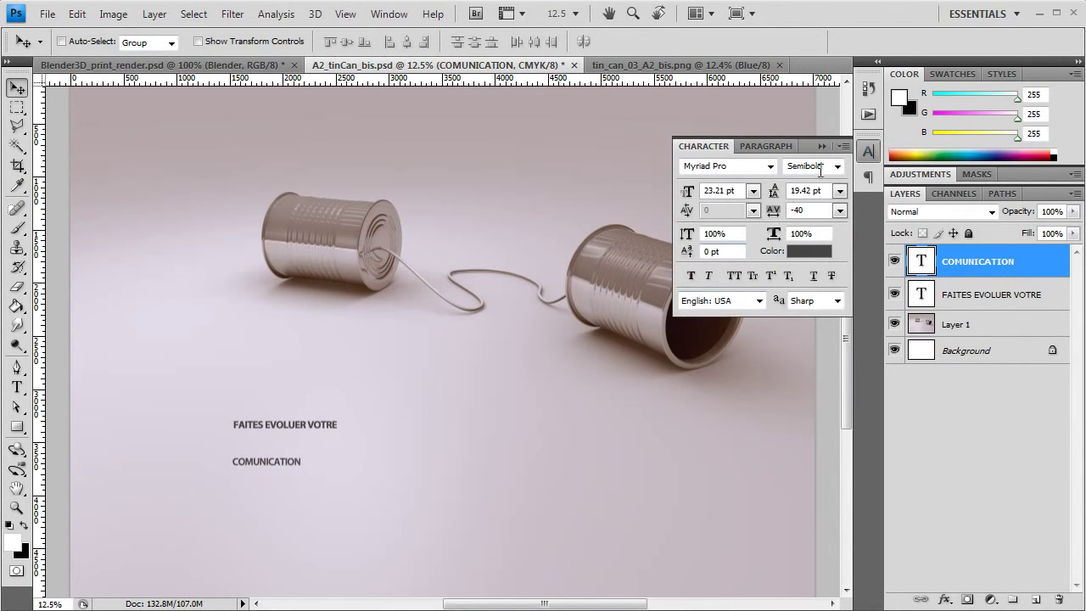
click(838, 166)
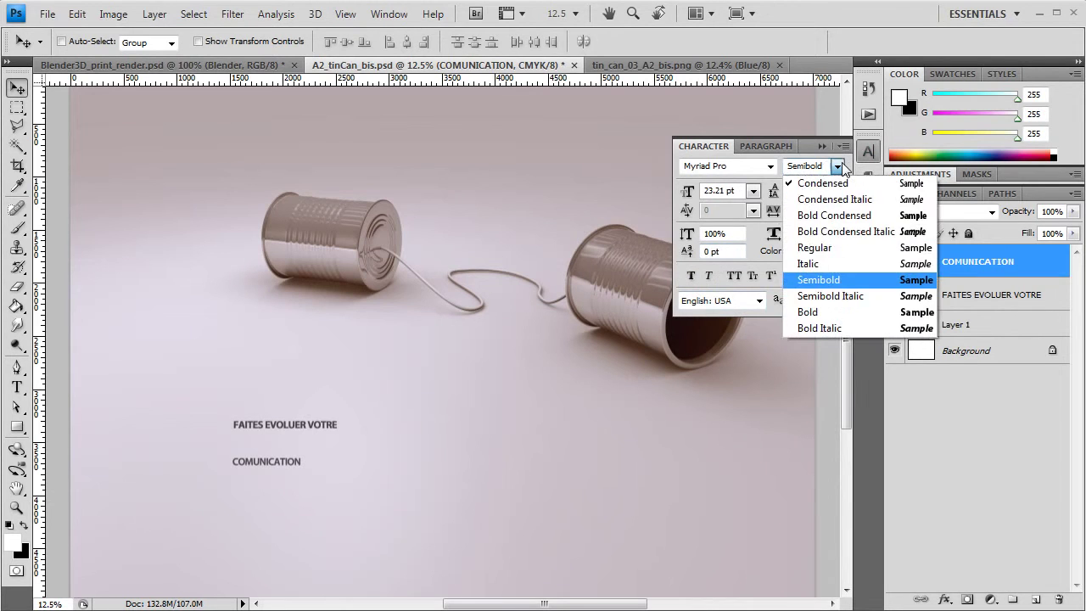
click(814, 280)
click(984, 300)
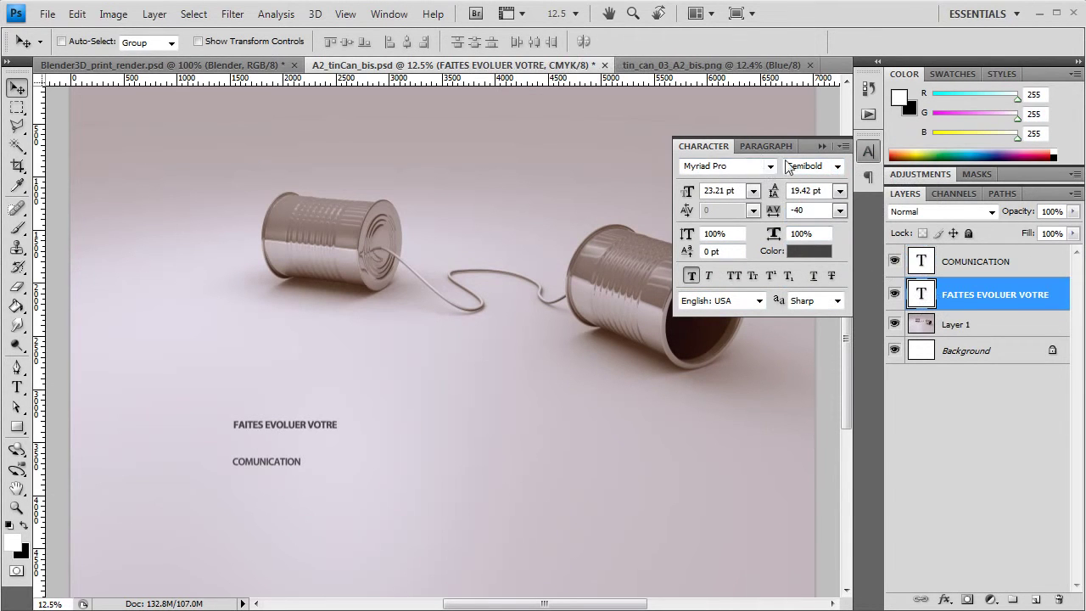
click(836, 167)
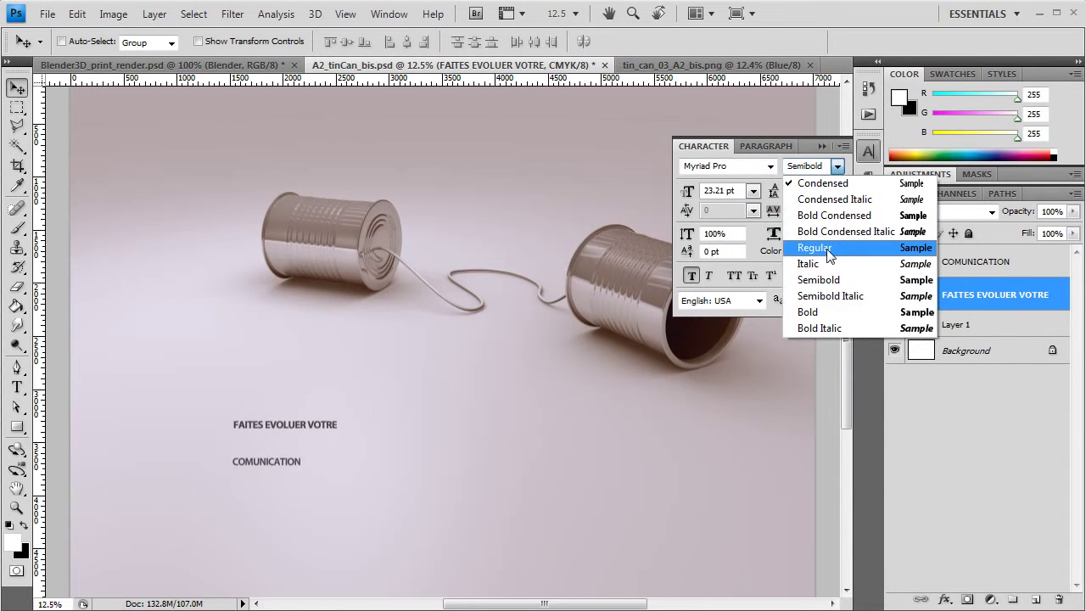
key(Escape)
click(691, 275)
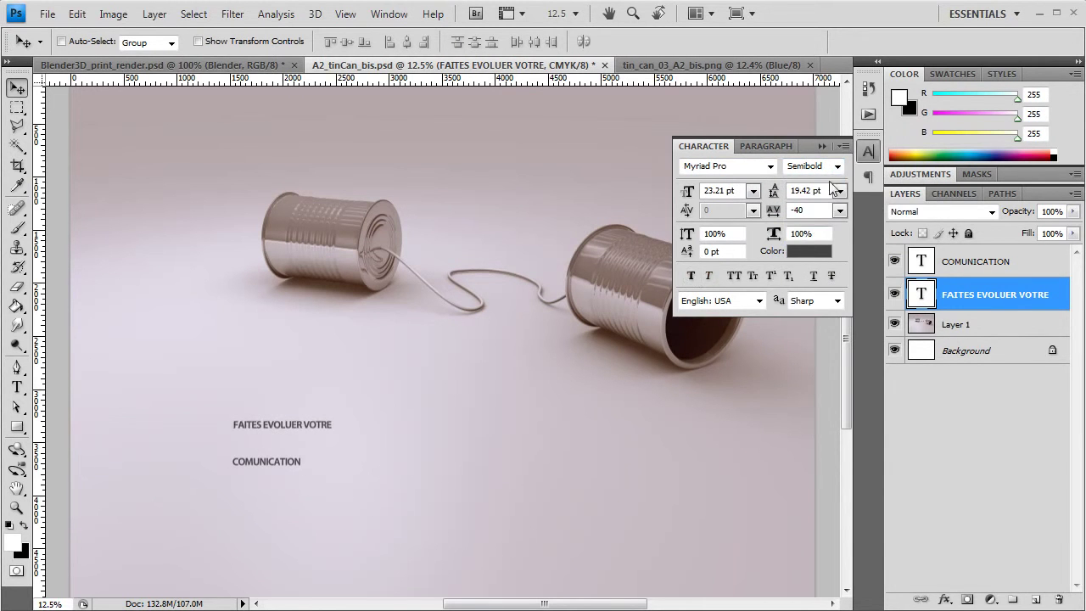
click(821, 148)
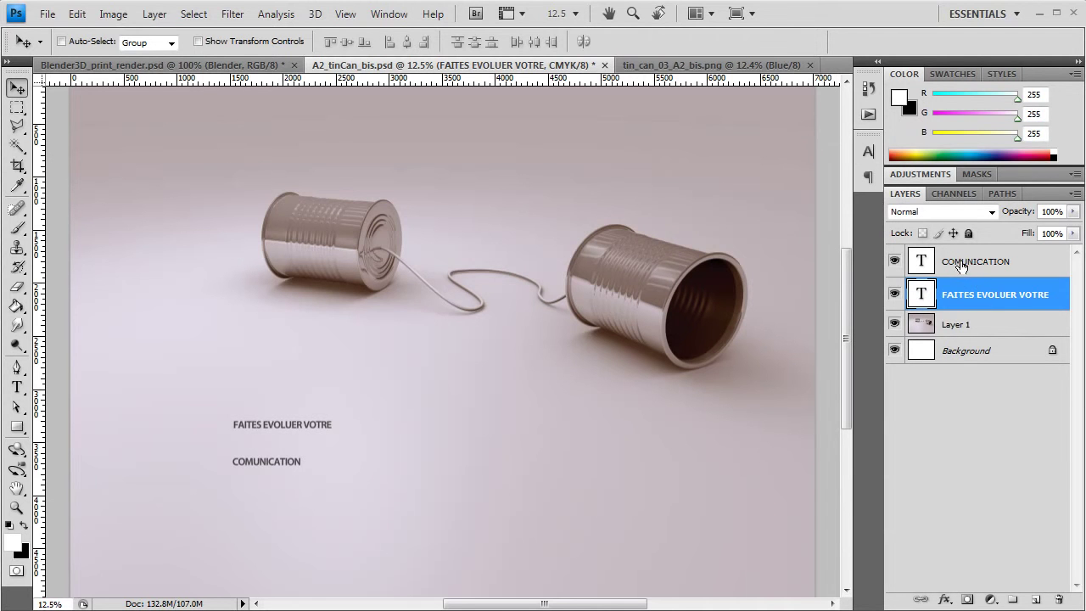
- Correct the second line's spelling to COMMUNICATION by adding the missing M
double_click(922, 261)
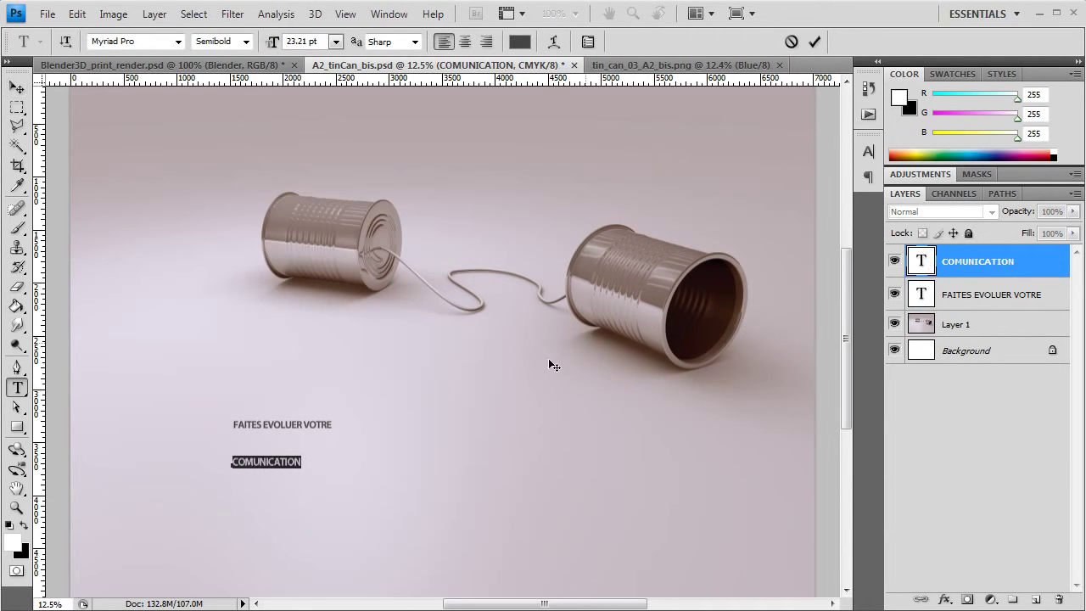
click(272, 462)
text(M)
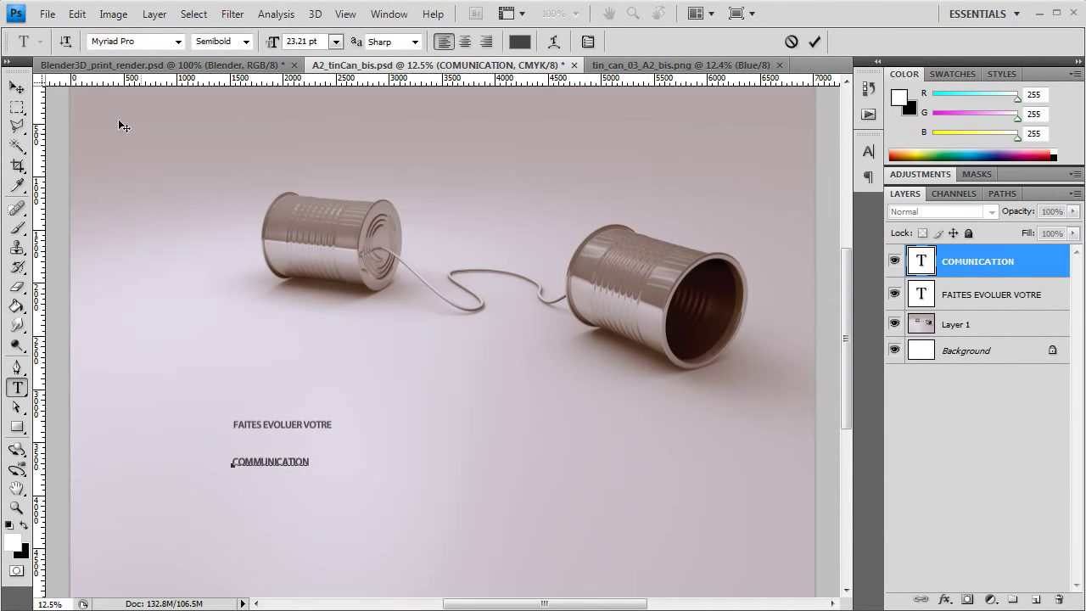
click(17, 87)
- Scale COMMUNICATION up about 409% and move it left beneath the first line
key(ctrl+t)
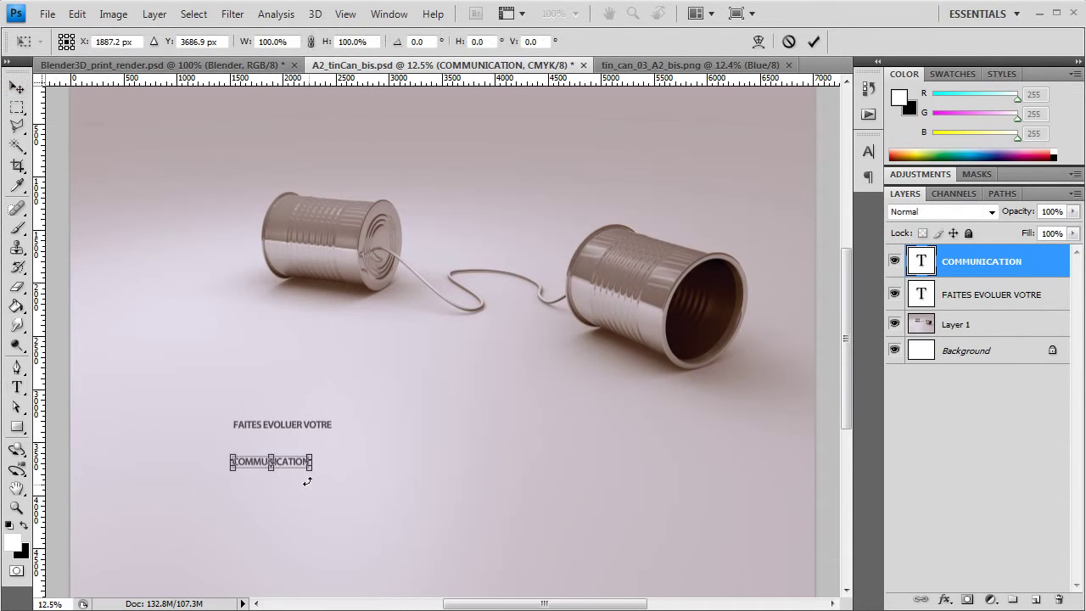
shift+drag(333, 491, 531, 565)
key(Return)
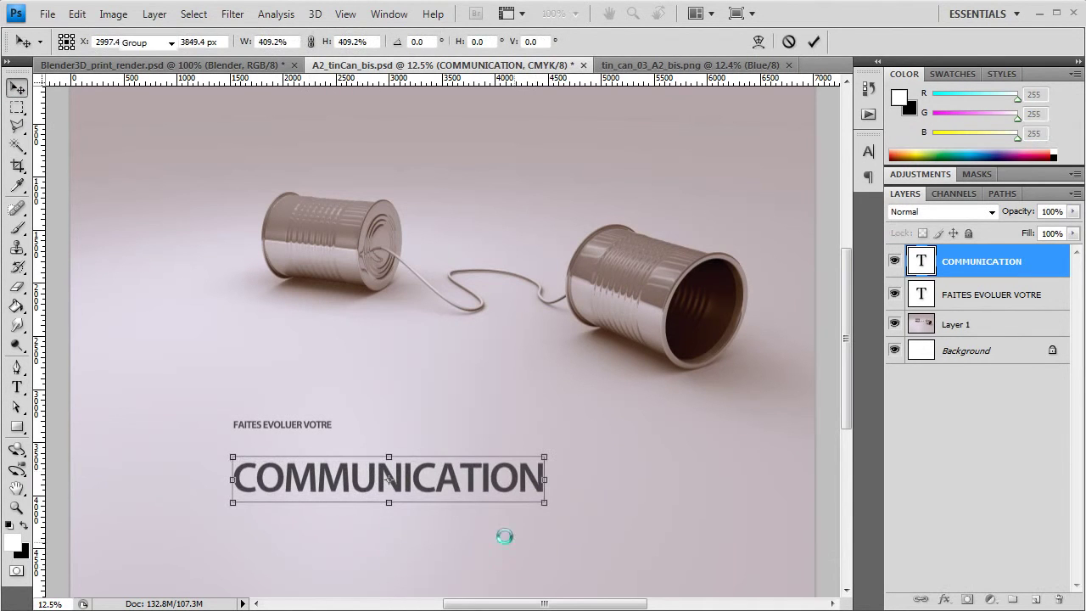
drag(472, 489, 378, 502)
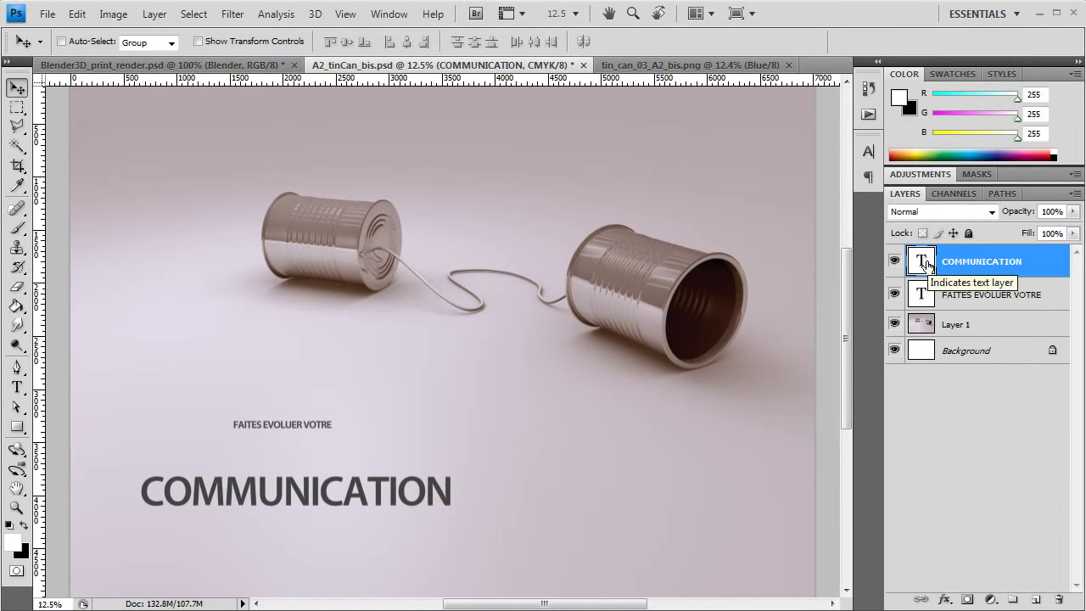
- Enlarge the FAITES EVOLUER VOTRE line to about 166% with Free Transform
click(927, 294)
click(925, 266)
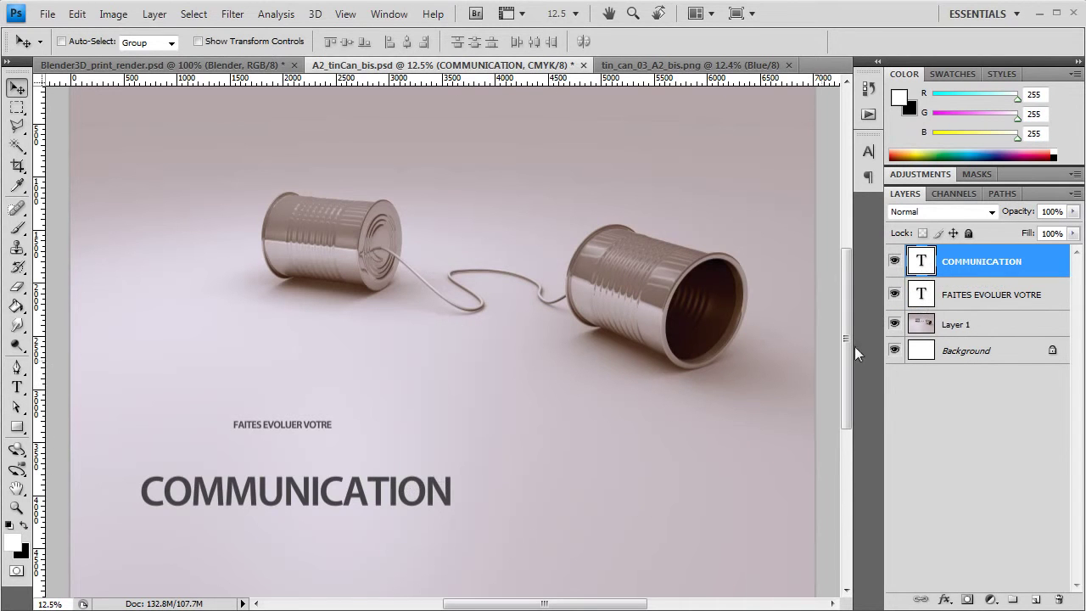
click(928, 298)
key(ctrl+t)
mouse_move(333, 417)
mouse_down()
mouse_move(395, 400)
mouse_move(329, 463)
mouse_up()
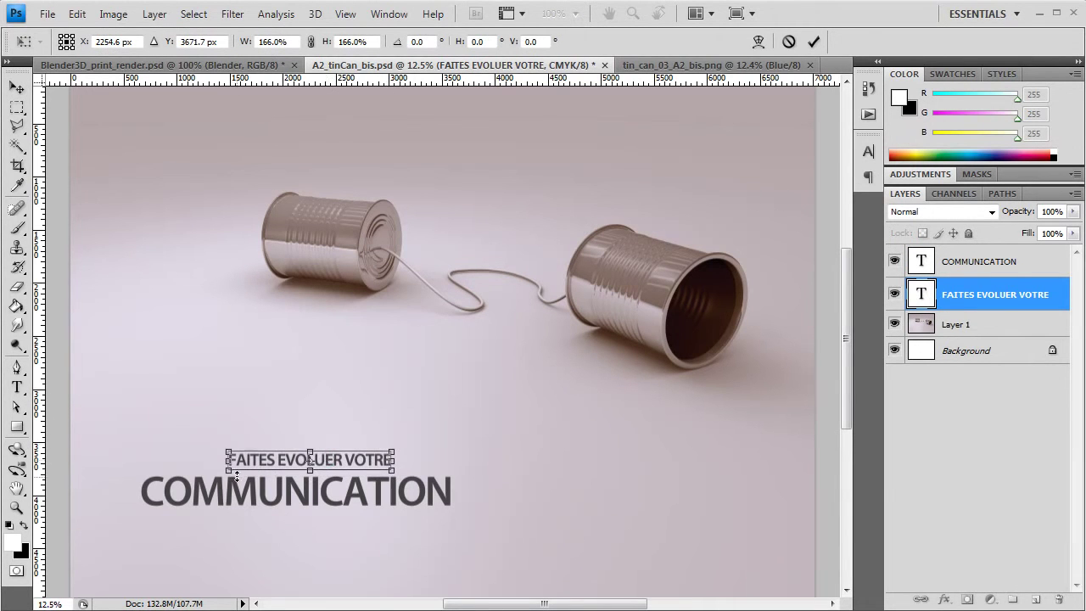
drag(392, 447, 397, 447)
key(Return)
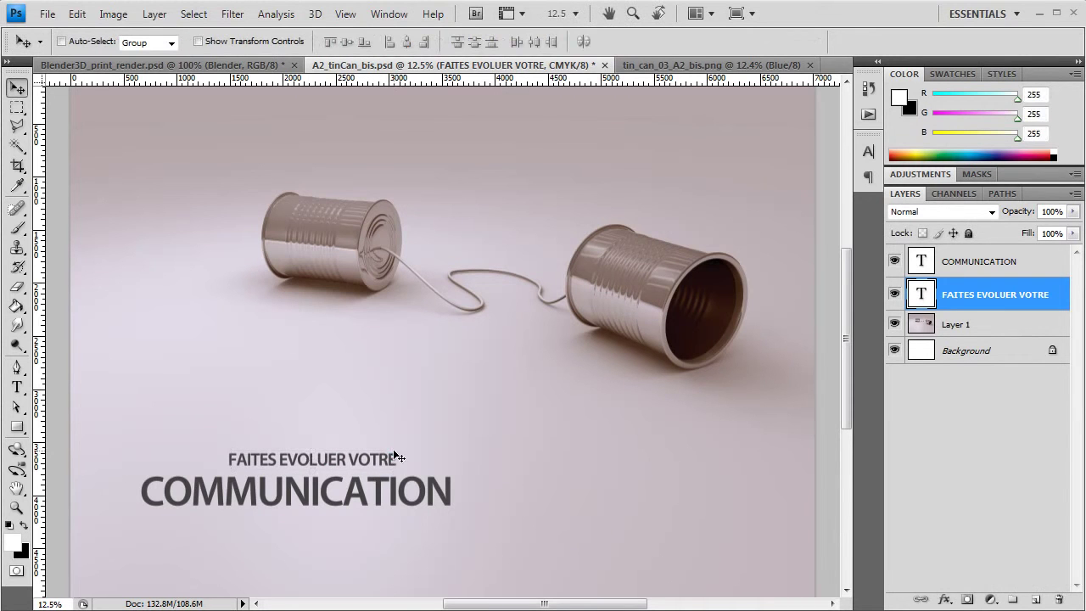
- Reapply Free Transform to COMMUNICATION and check both text layers in the Layers panel
click(931, 265)
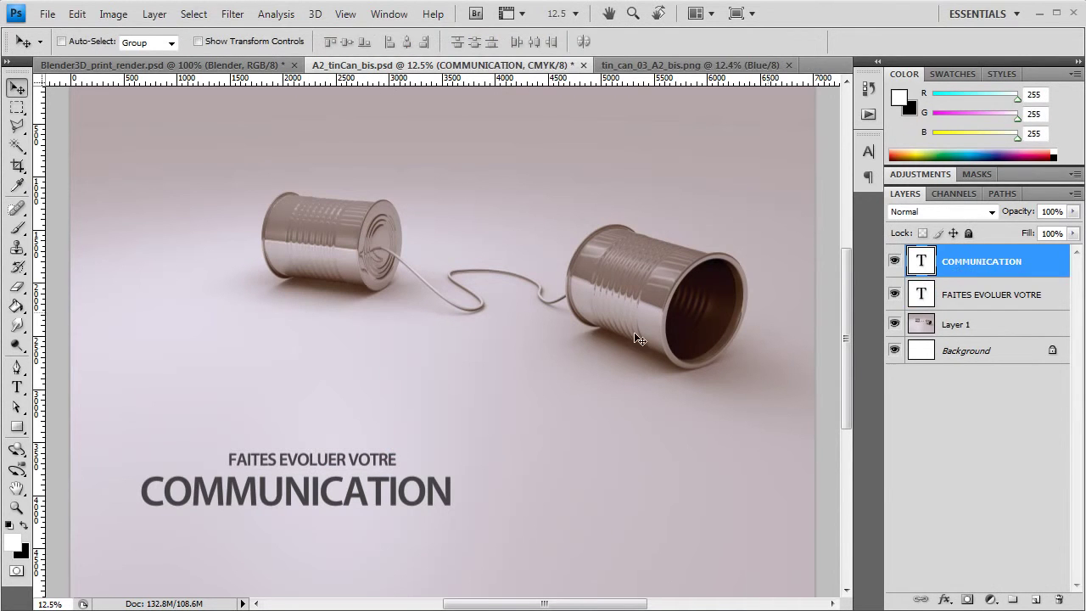
key(ctrl+t)
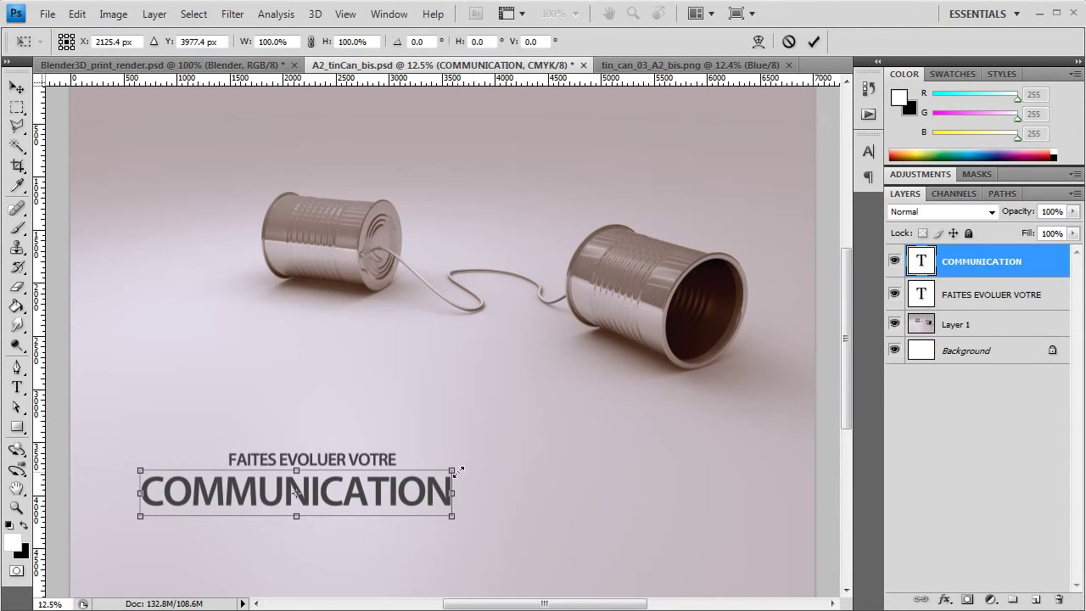
key(Return)
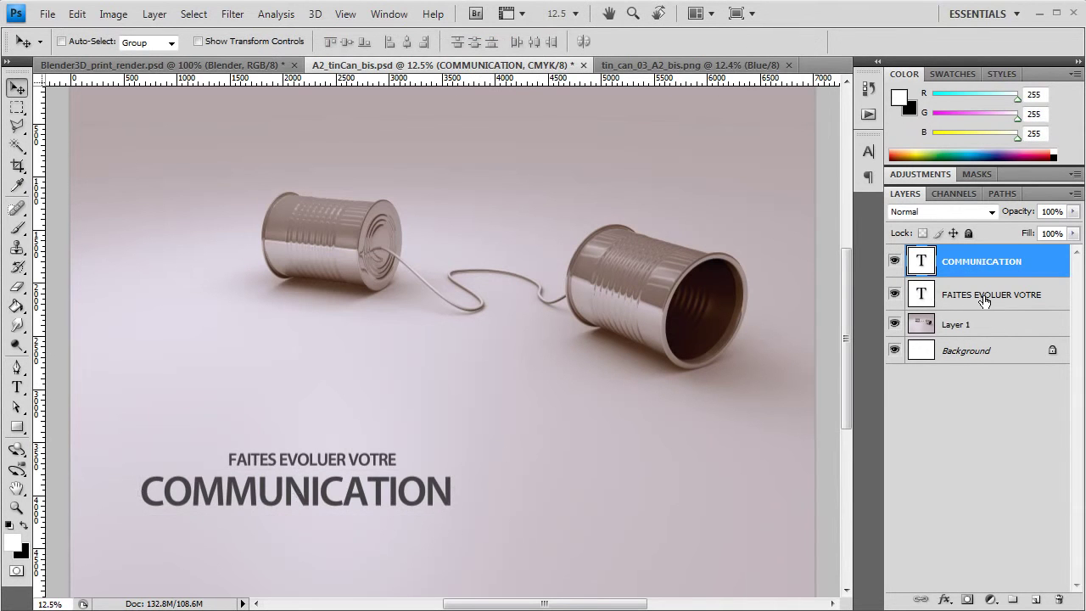
click(984, 300)
click(981, 269)
- Zoom out, select both headline layers, and nudge them together slightly down-left
key(z)
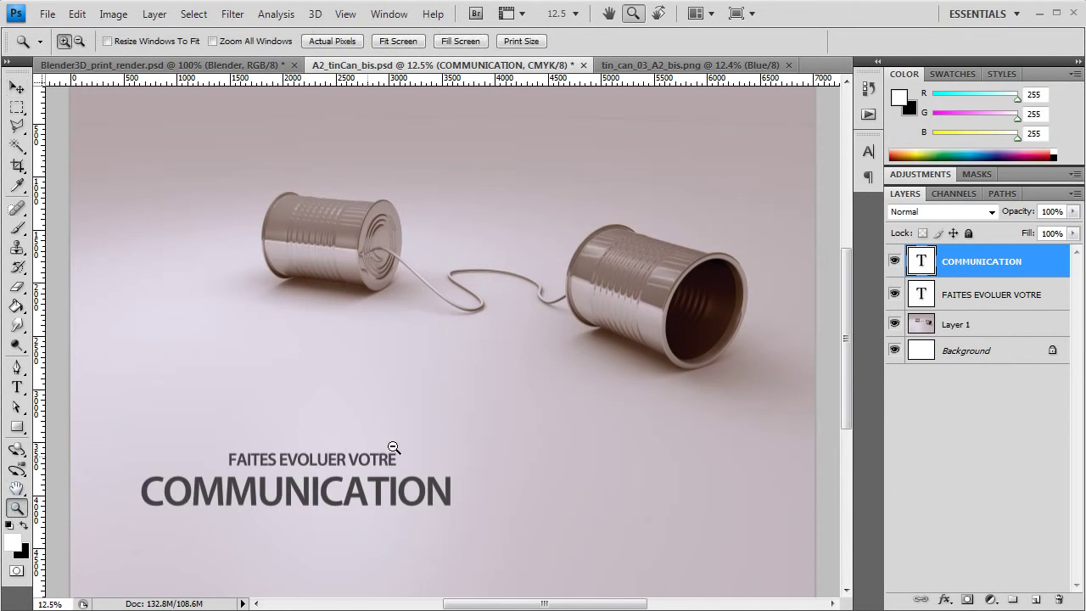
alt+click(500, 440)
click(1003, 294)
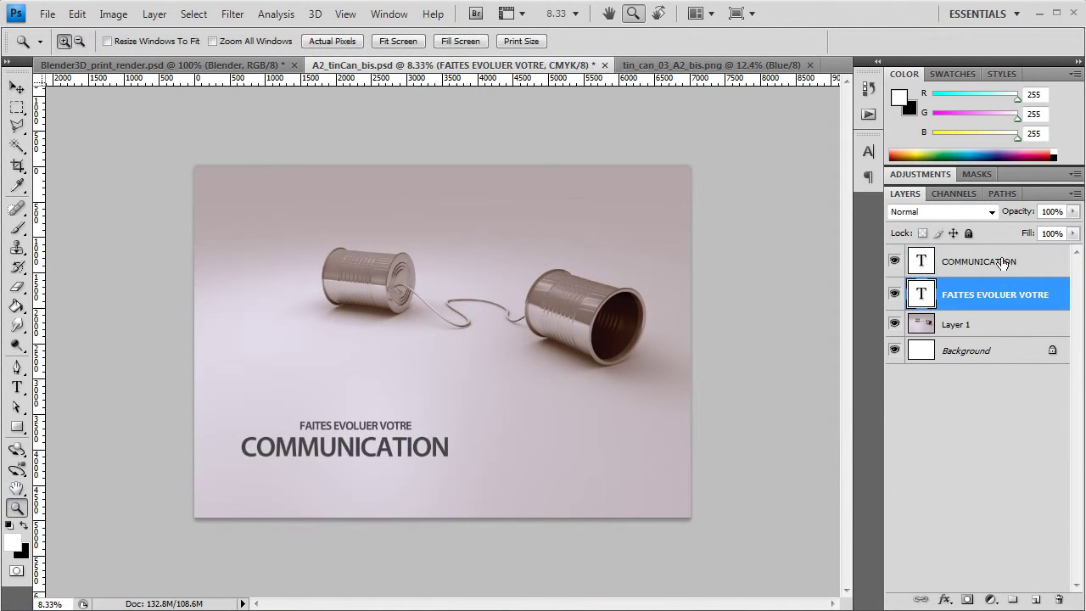
shift+click(965, 261)
click(16, 88)
mouse_move(413, 458)
mouse_down()
mouse_move(410, 469)
mouse_move(412, 459)
mouse_up()
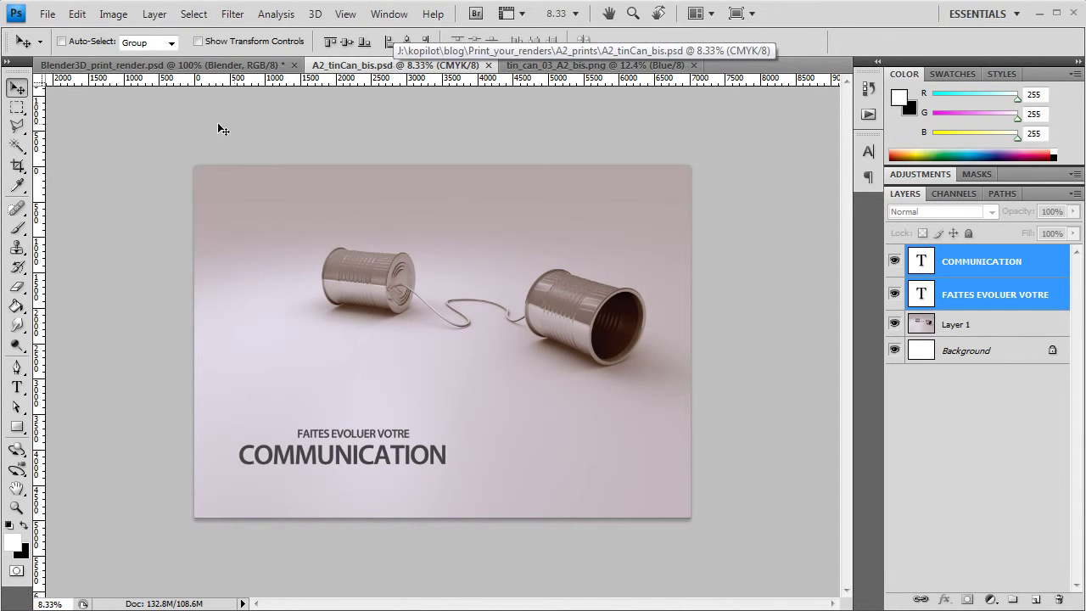
click(48, 13)
- Try Save As with Photoshop PDF format, then cancel the dialog
click(88, 244)
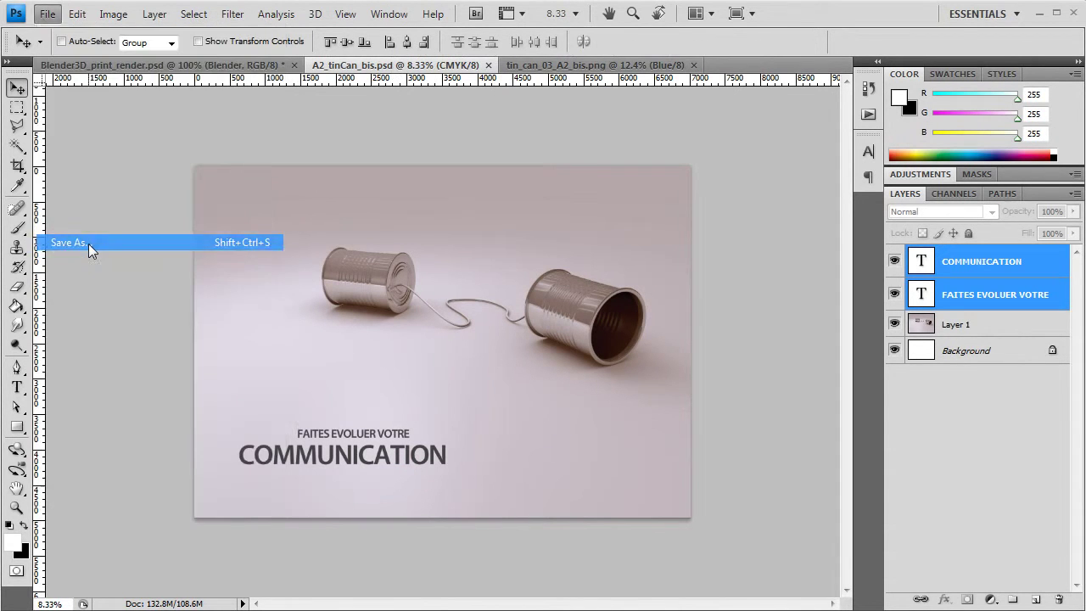
click(576, 359)
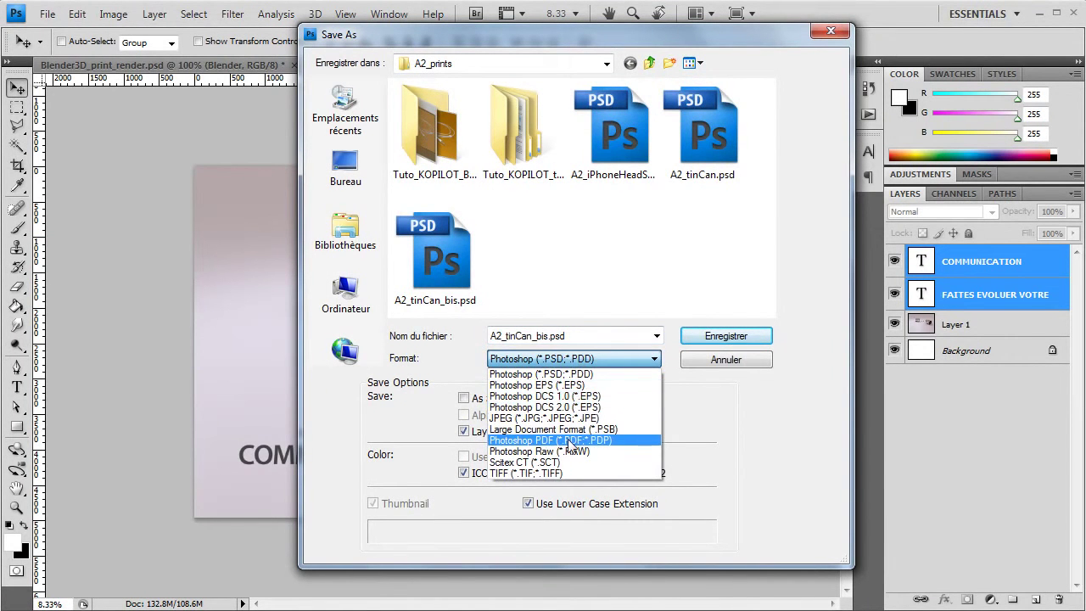
click(567, 440)
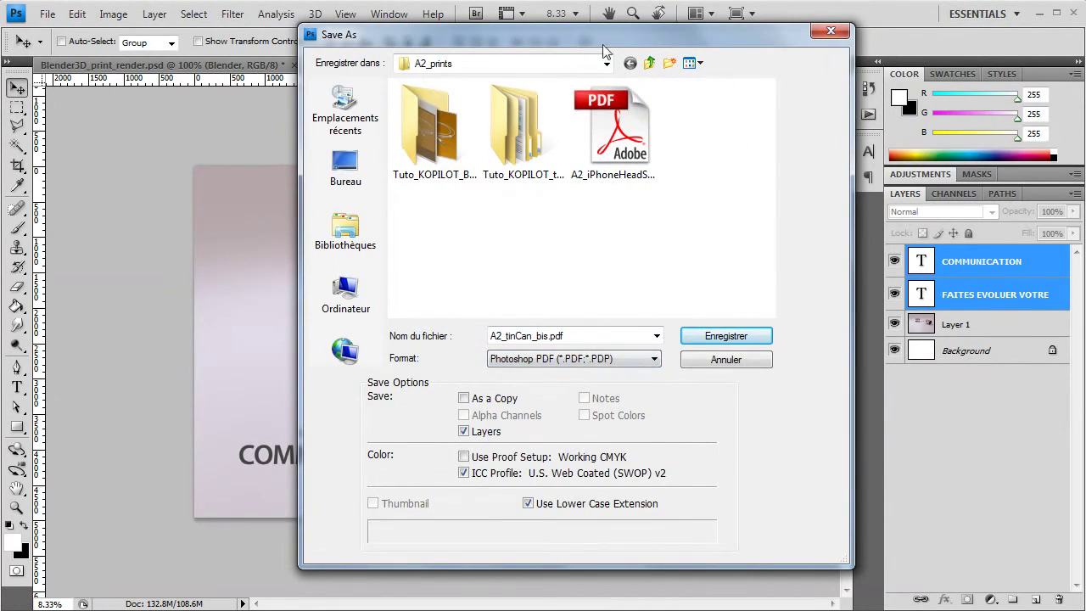
click(722, 364)
click(725, 358)
- Save the poster as A2_tinCan_bis.pdf in Photoshop PDF format
click(48, 14)
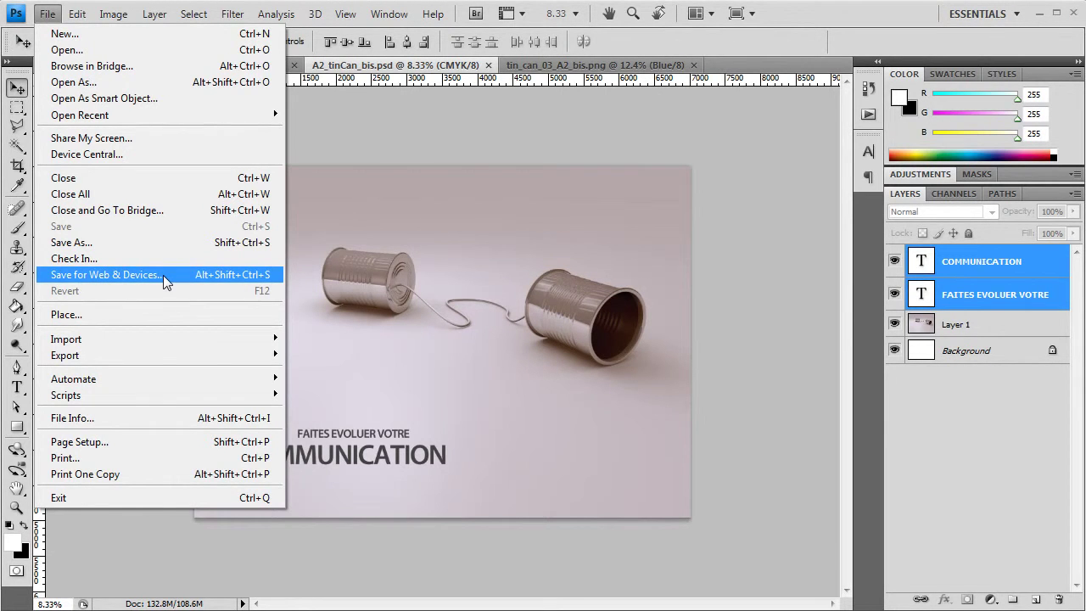
click(113, 243)
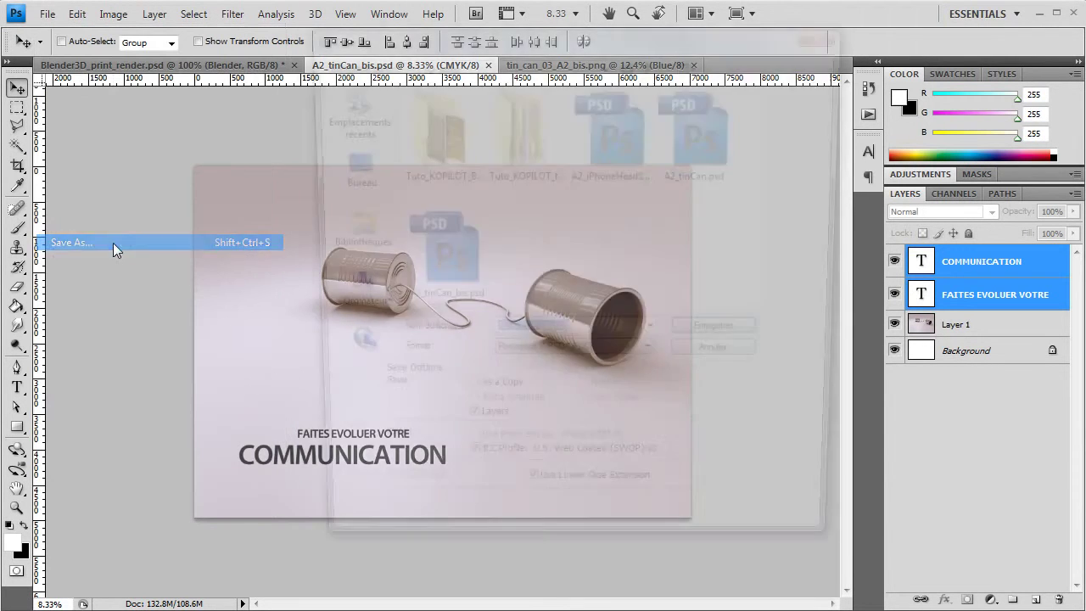
click(569, 360)
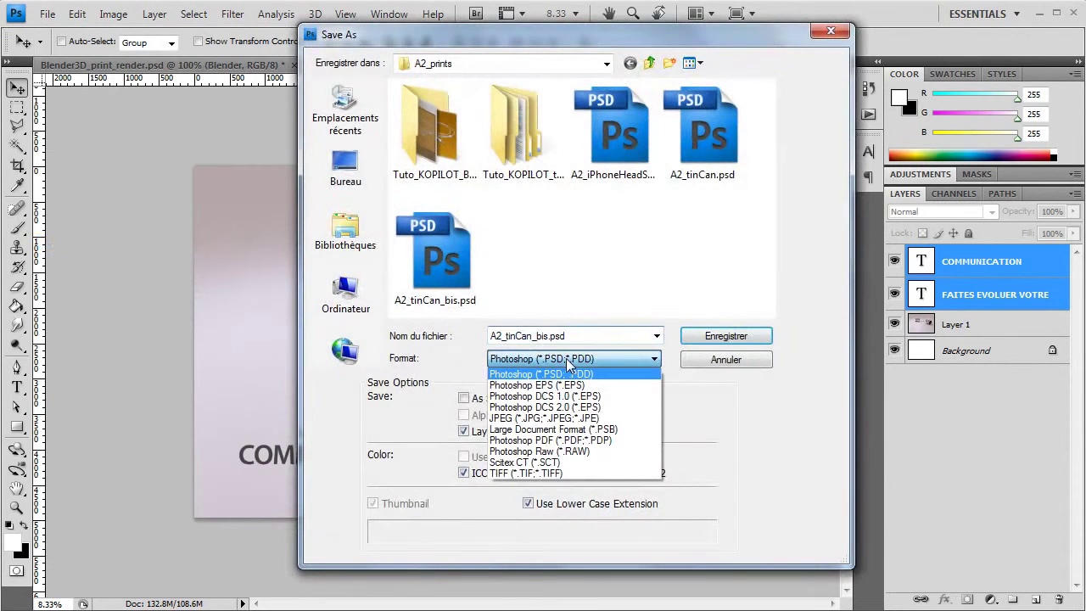
click(565, 441)
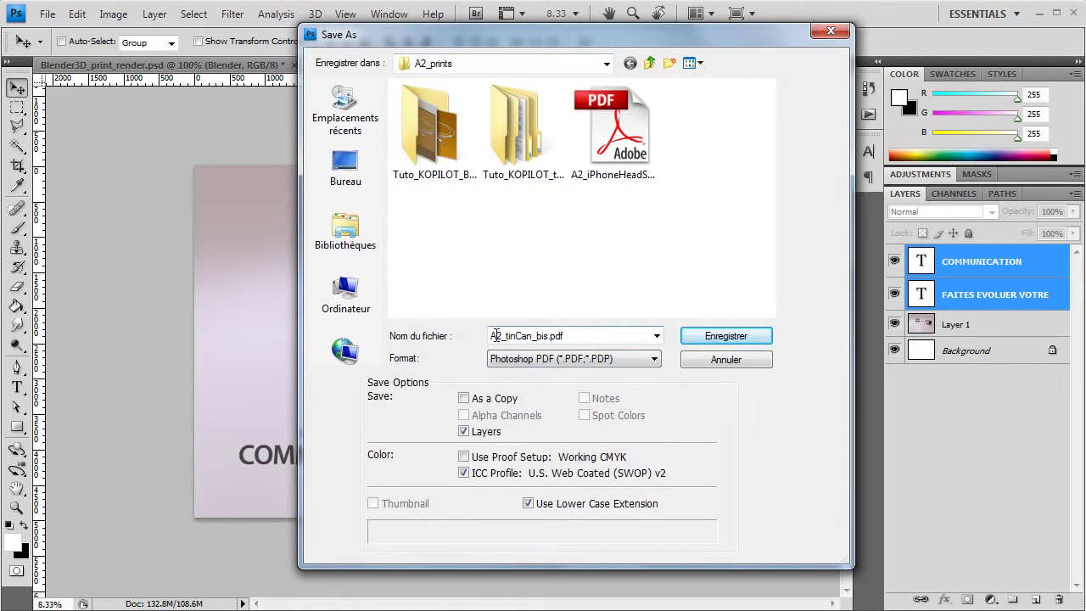
click(695, 335)
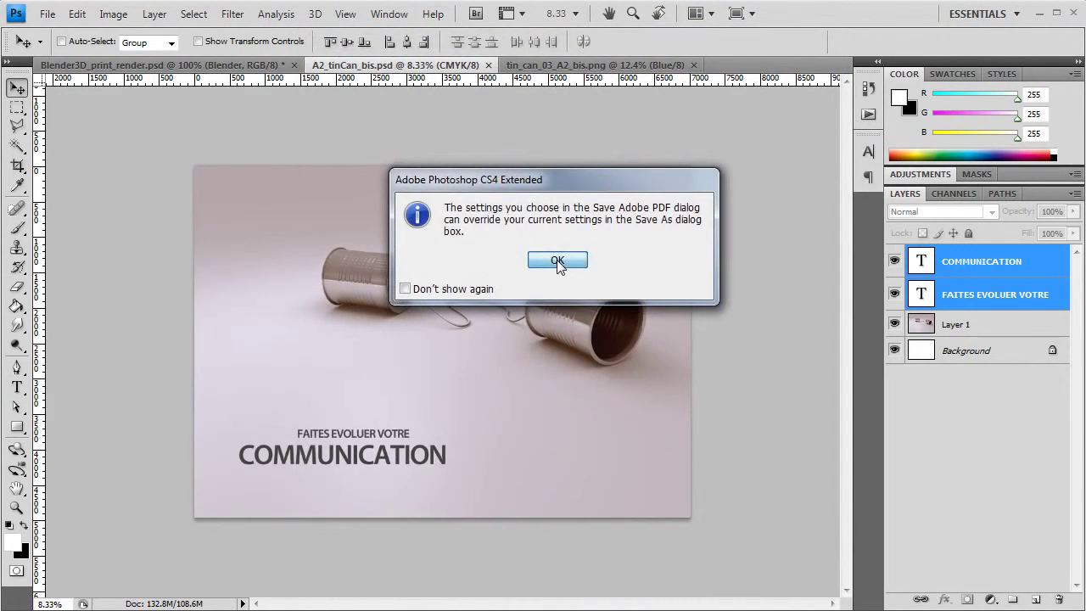
- Set the PDF compression to JPEG with Maximum image quality
click(558, 260)
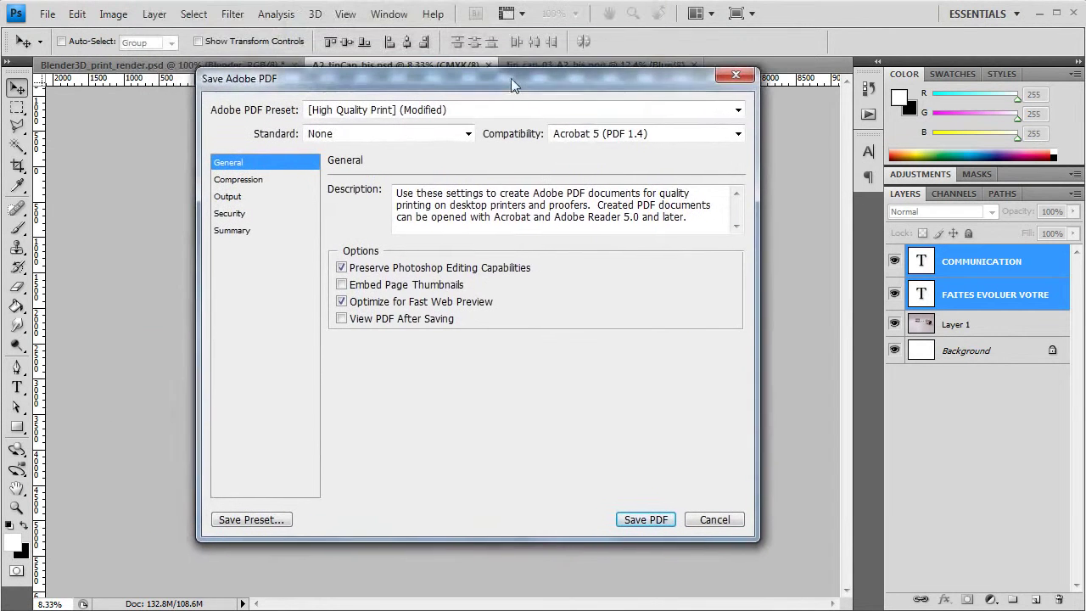
click(257, 180)
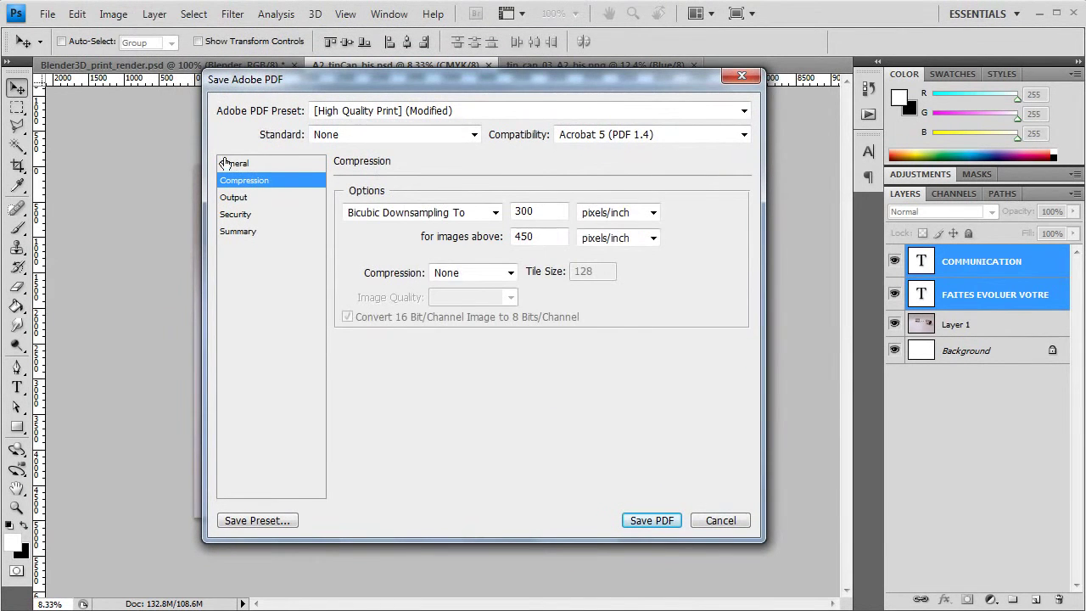
click(479, 272)
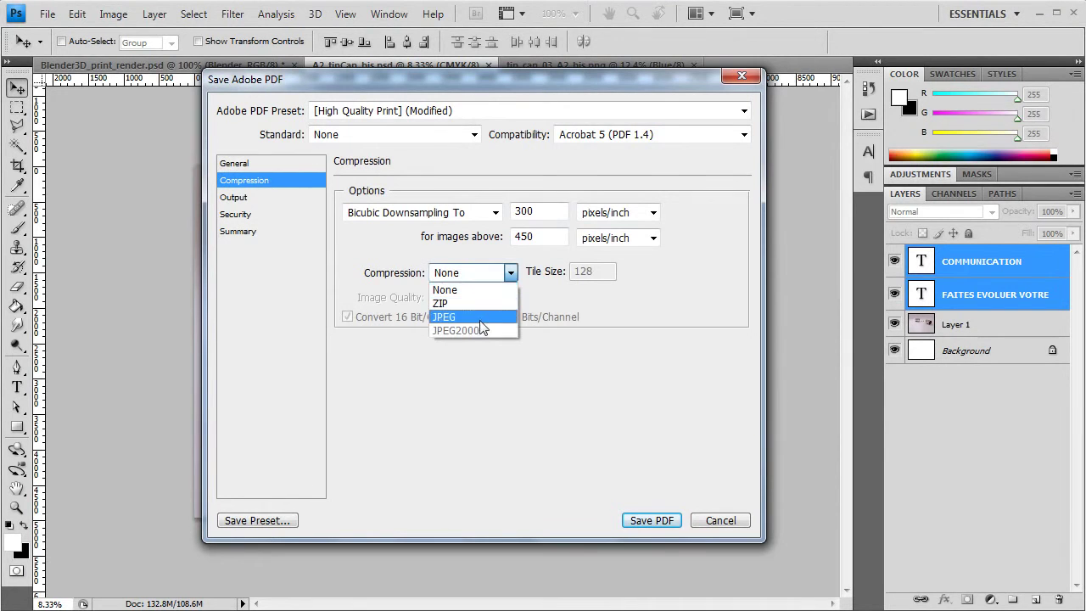
click(480, 319)
click(510, 297)
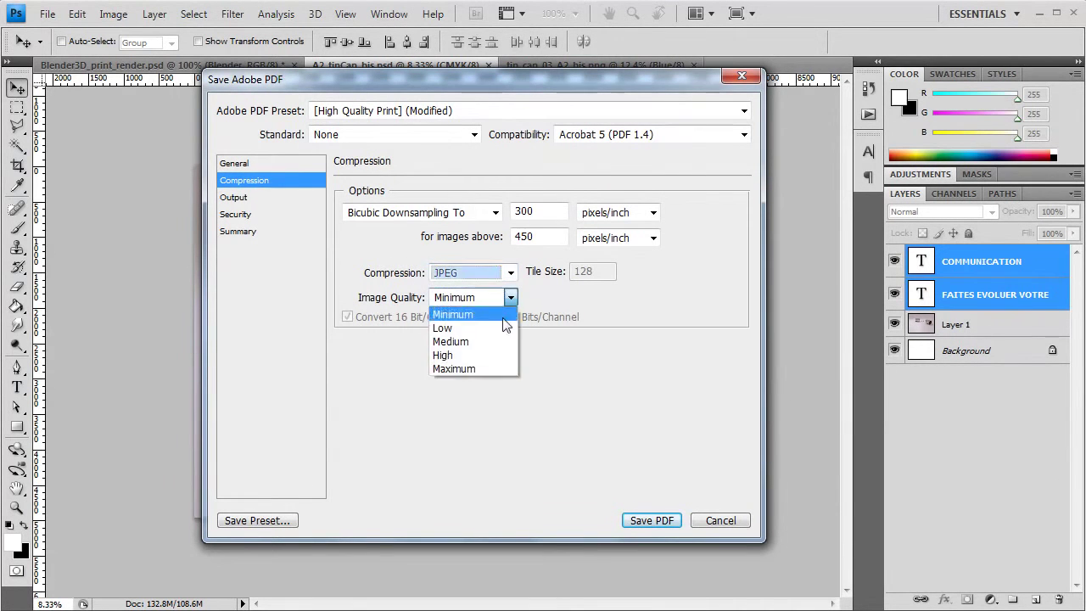
click(498, 371)
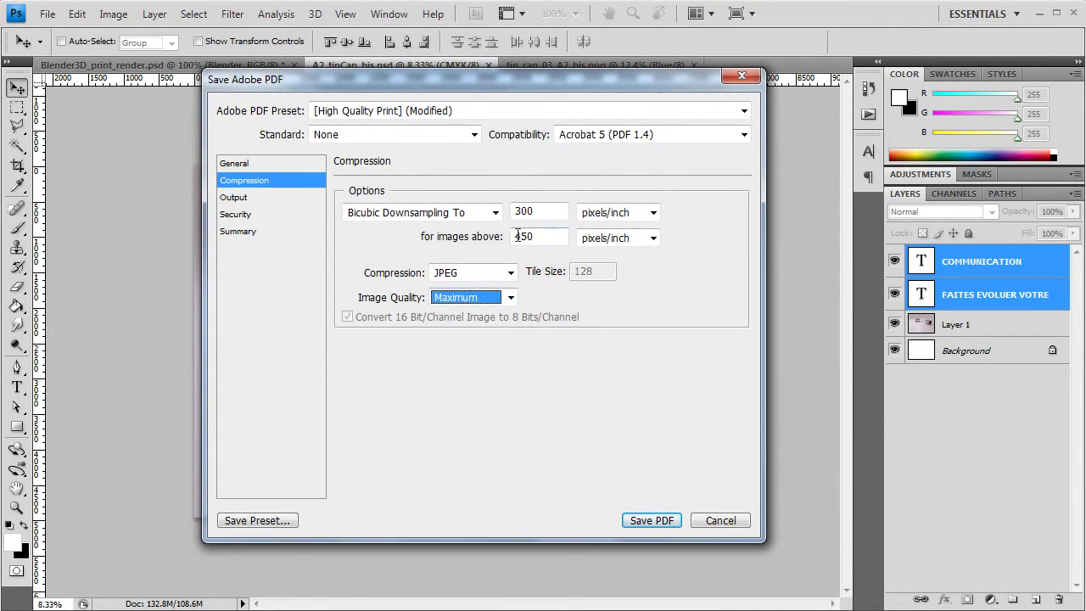
- Keep 300 ppi downsampling above 450 ppi and save the PDF, confirming the warning
double_click(550, 211)
double_click(549, 239)
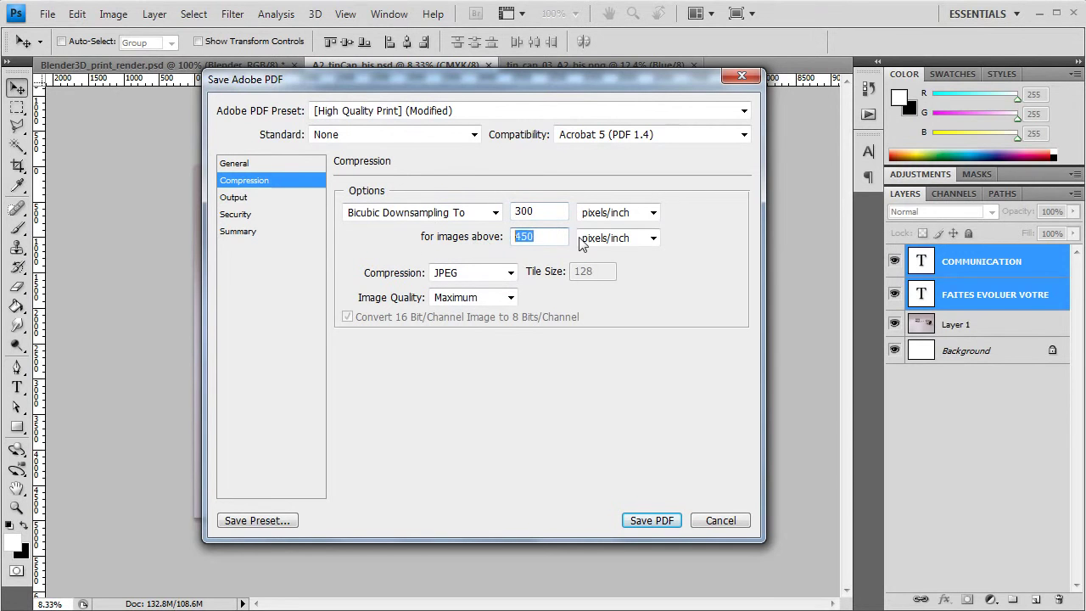
double_click(547, 211)
click(658, 521)
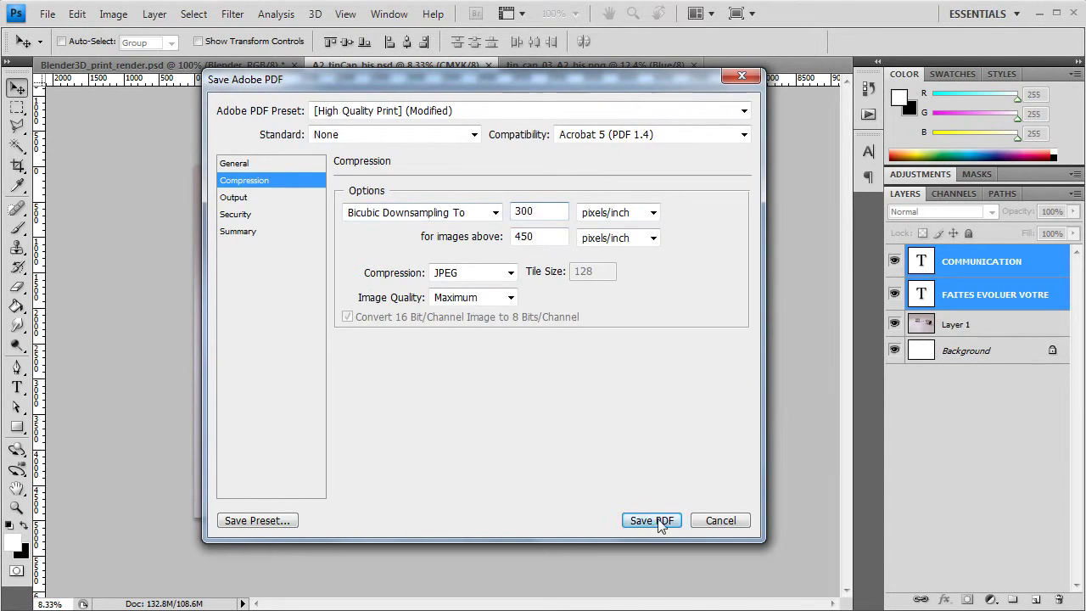
click(579, 284)
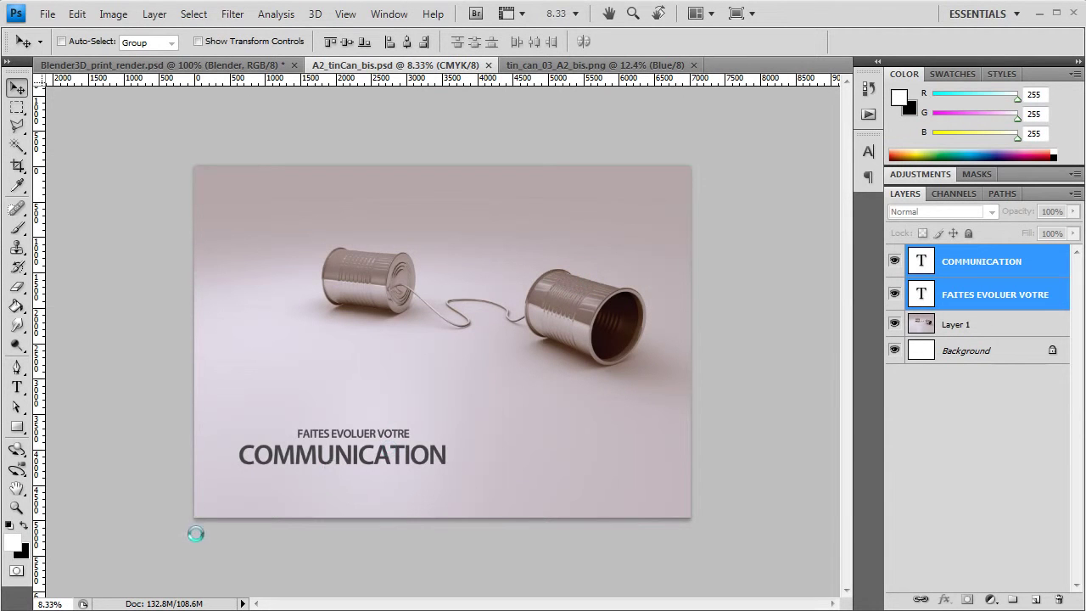
- Show the A2_prints folder as a details list and select A2_tinCan_bis.pdf (137,083 Ko)
click(80, 606)
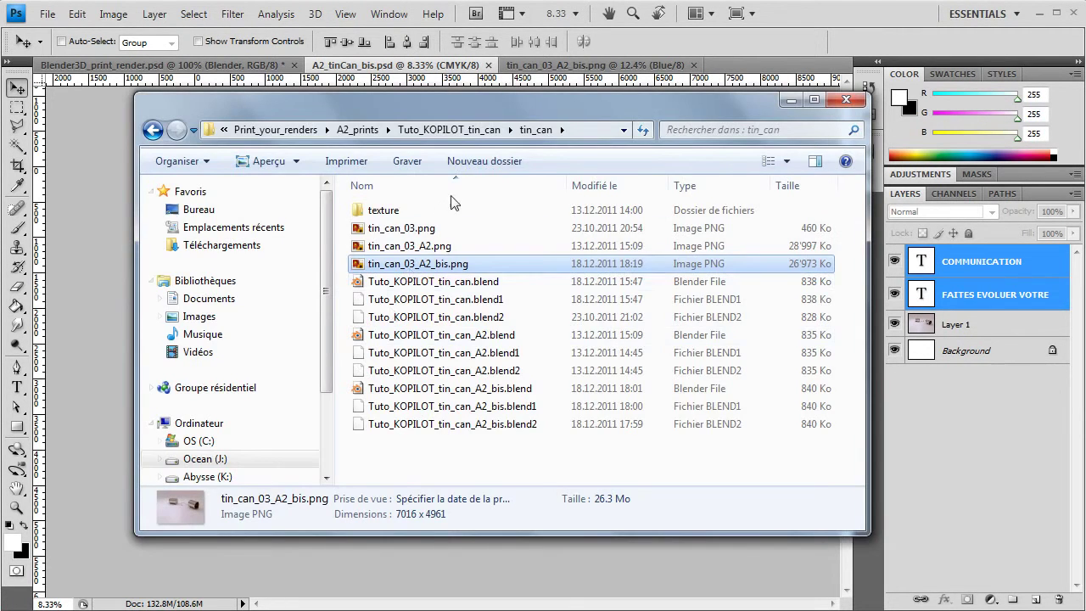
click(450, 130)
click(400, 130)
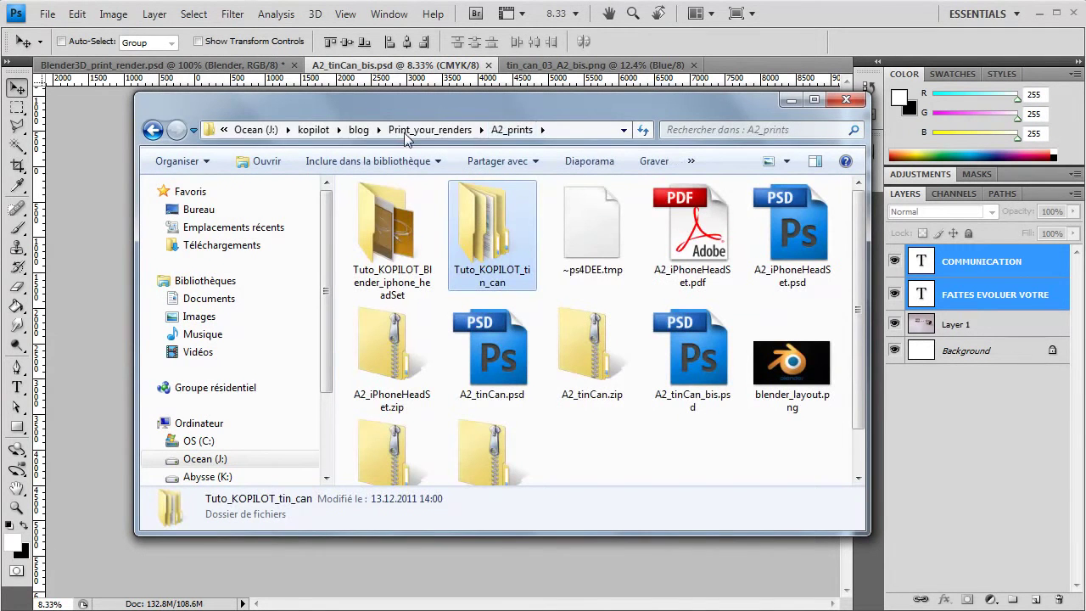
click(787, 162)
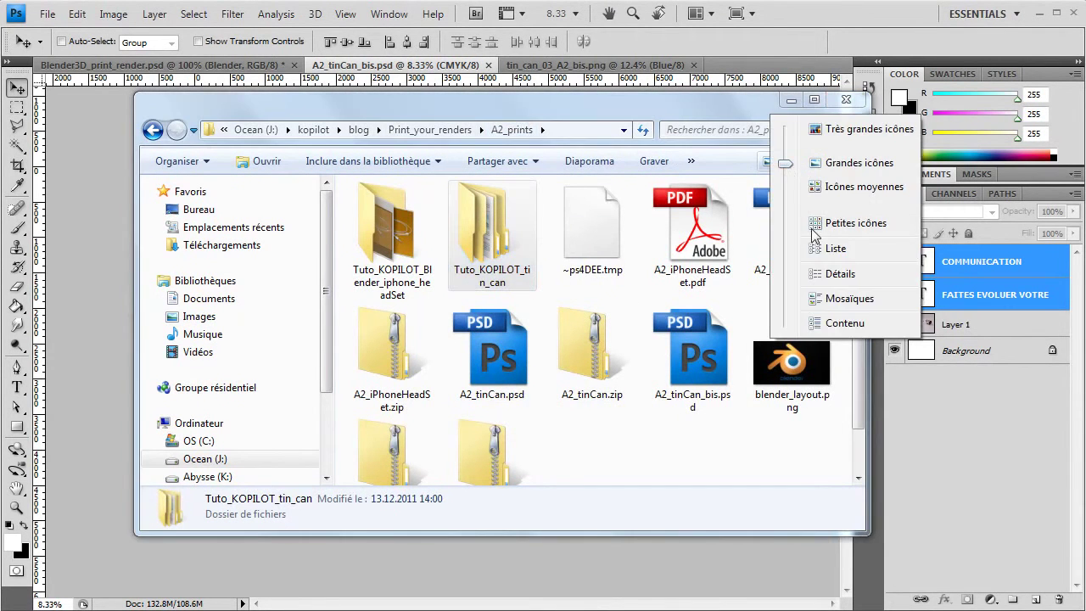
click(835, 273)
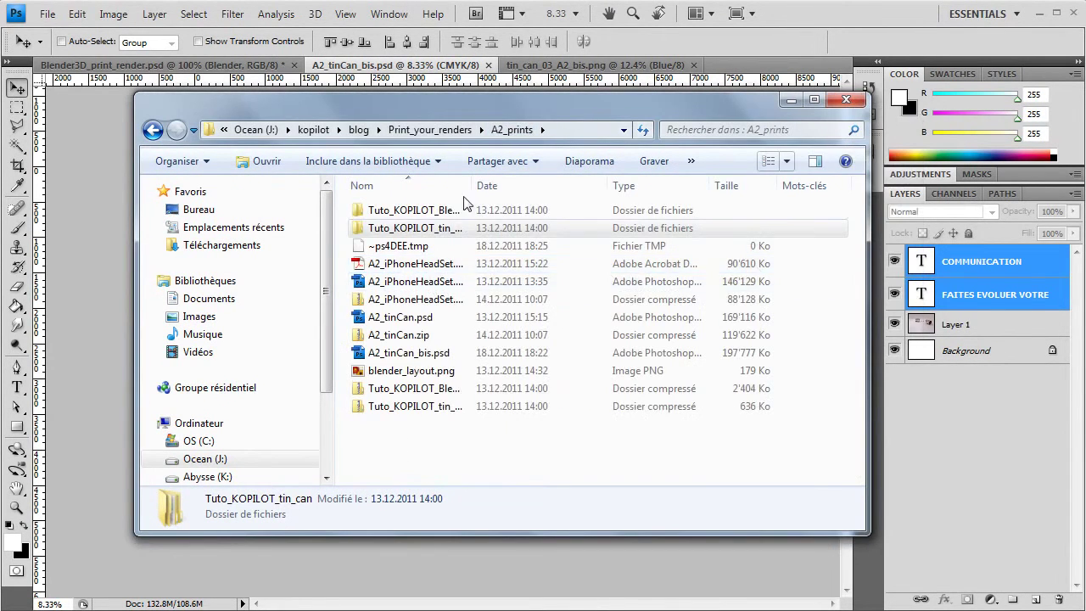
mouse_move(471, 185)
mouse_down()
mouse_move(576, 186)
mouse_move(558, 185)
mouse_up()
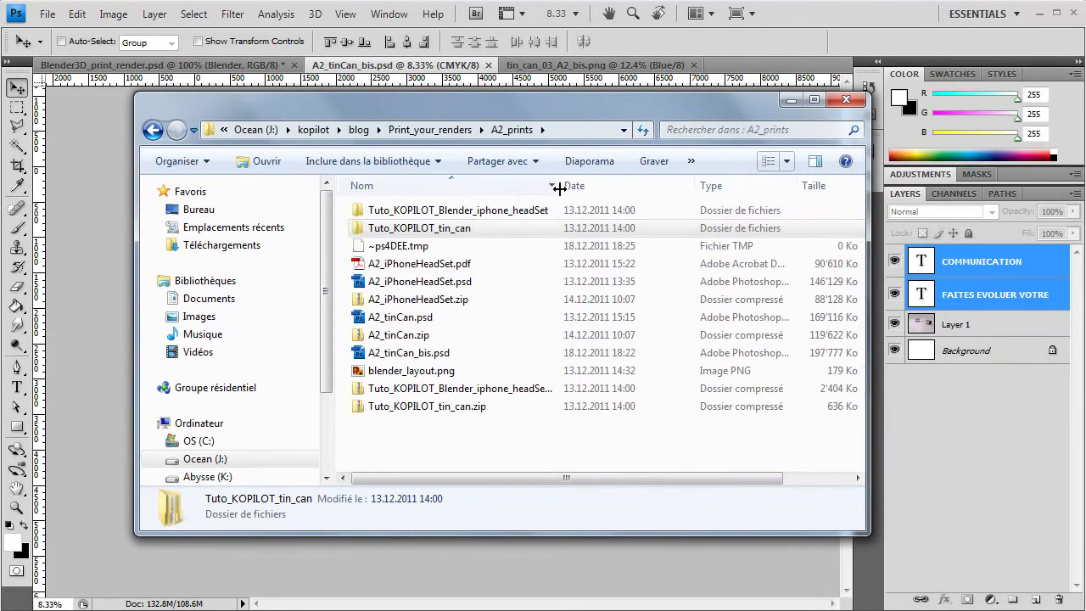
click(421, 246)
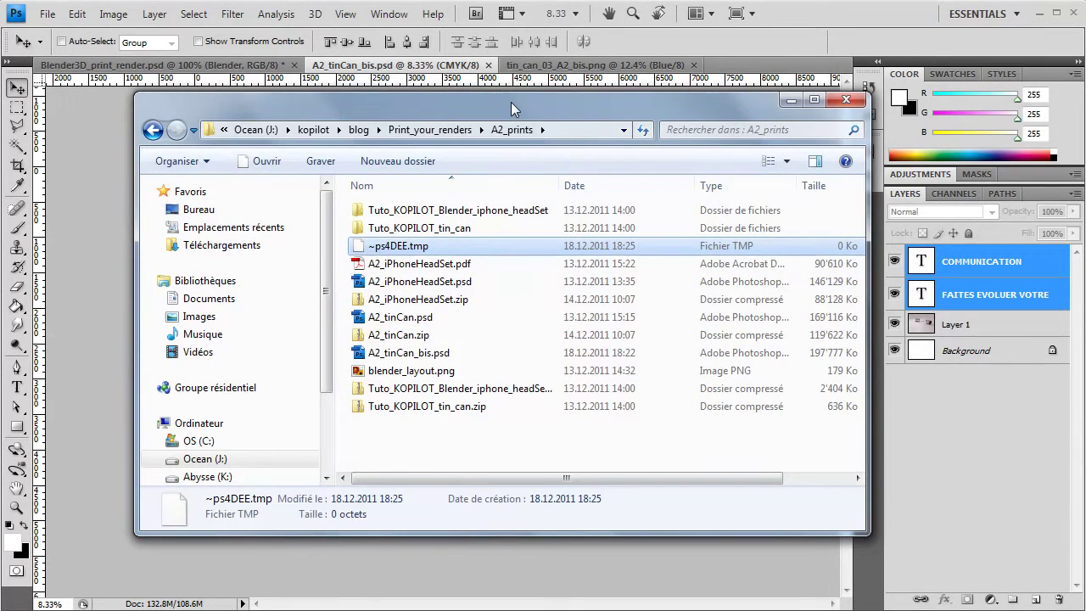
drag(511, 102, 497, 122)
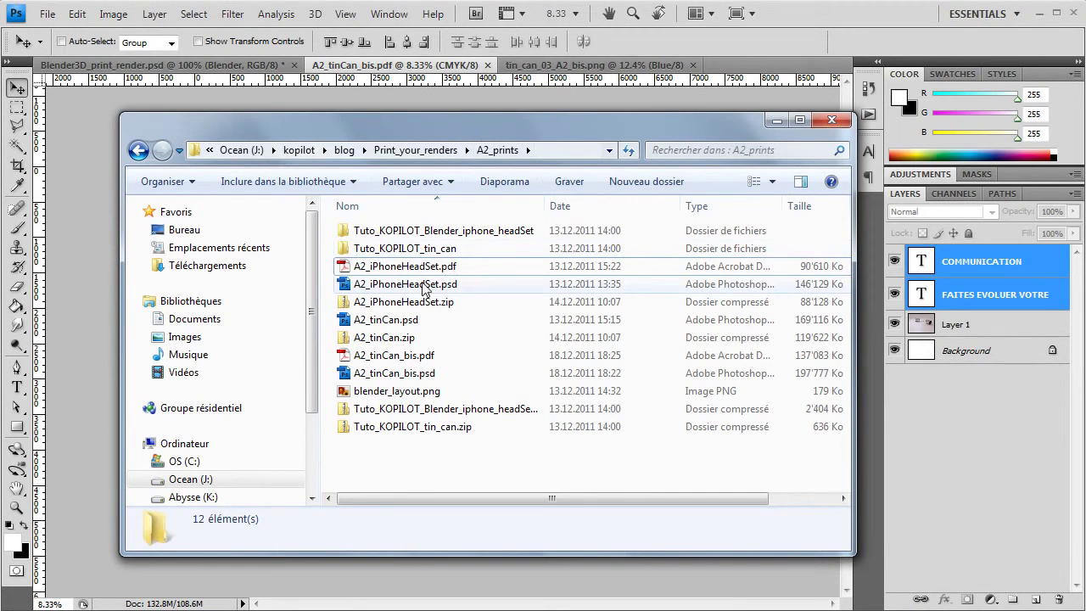
mouse_move(384, 337)
click(395, 357)
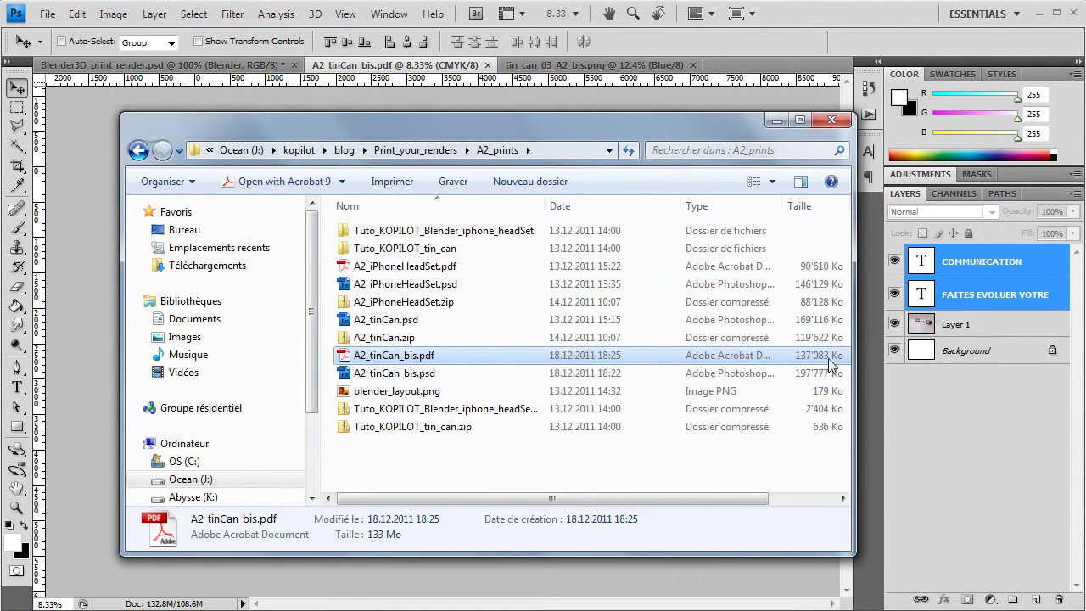
- Open A2_tinCan_bis.pdf and inspect the tin cans and wire at 100% actual size
double_click(406, 363)
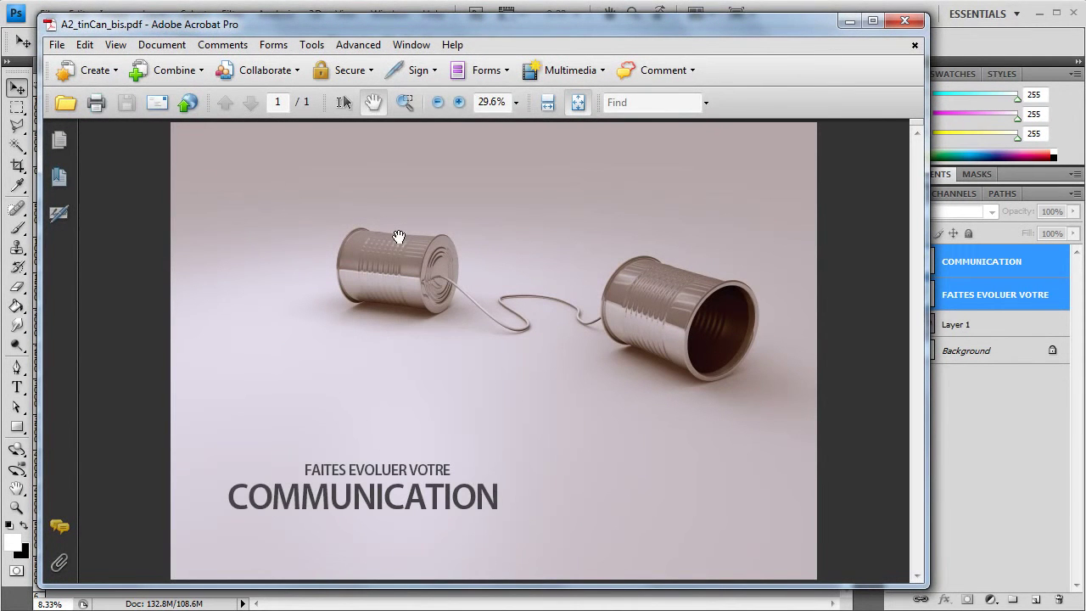
click(516, 103)
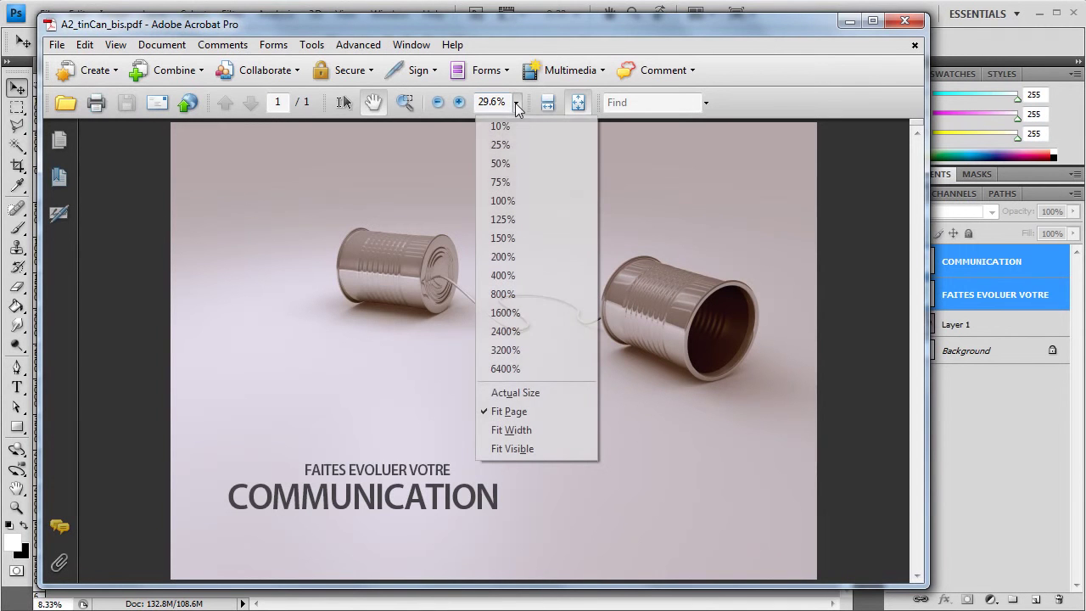
click(512, 203)
drag(745, 480, 520, 364)
drag(882, 543, 594, 323)
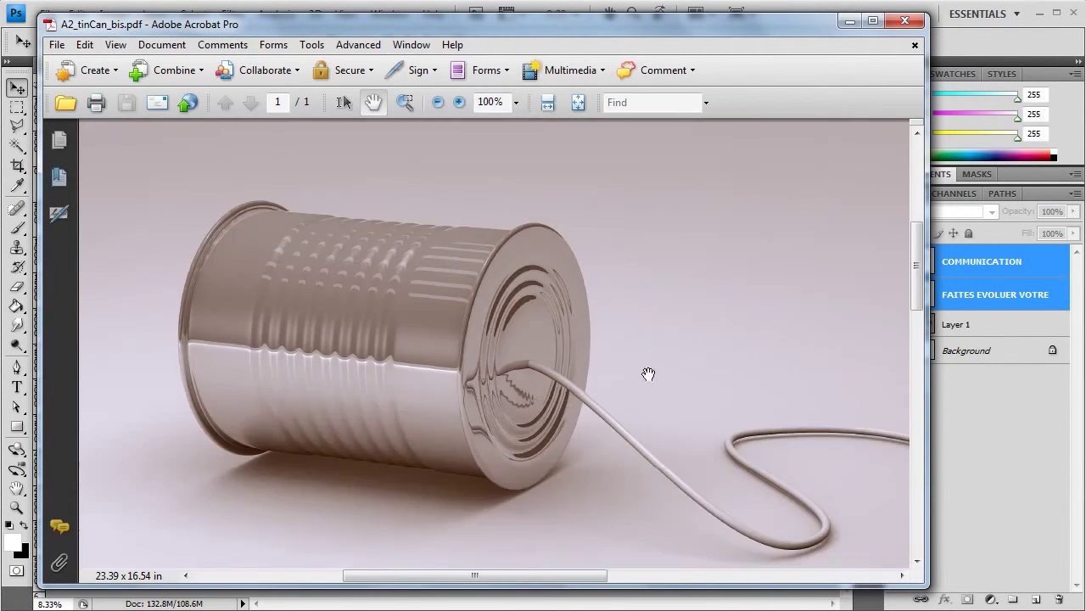
drag(703, 468, 458, 282)
drag(327, 430, 523, 393)
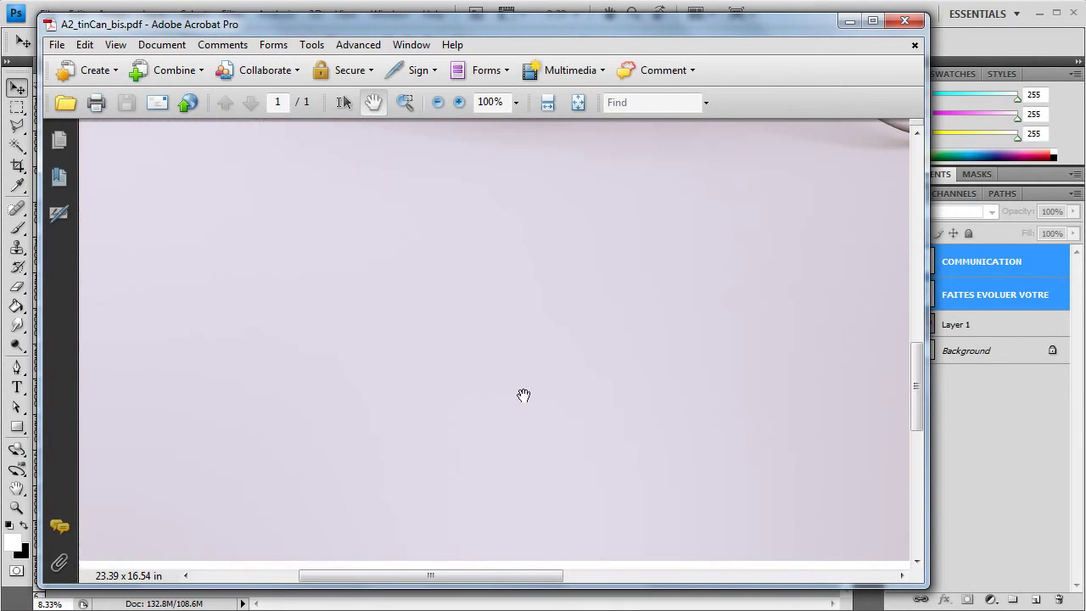
mouse_move(664, 203)
mouse_down()
mouse_move(557, 446)
mouse_move(588, 280)
mouse_up()
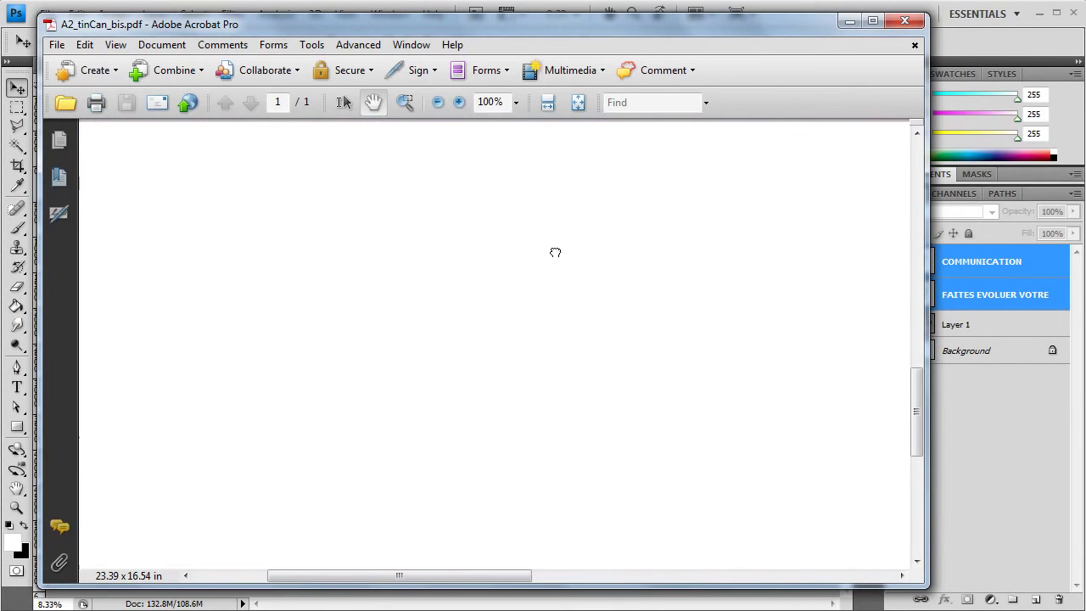
drag(586, 446, 540, 262)
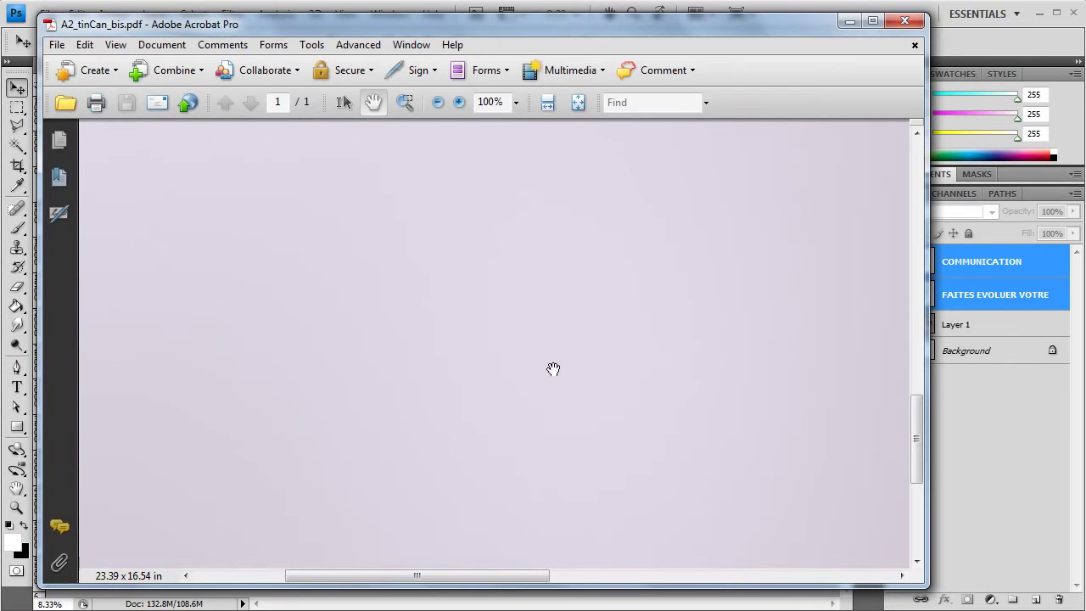
drag(566, 217, 485, 434)
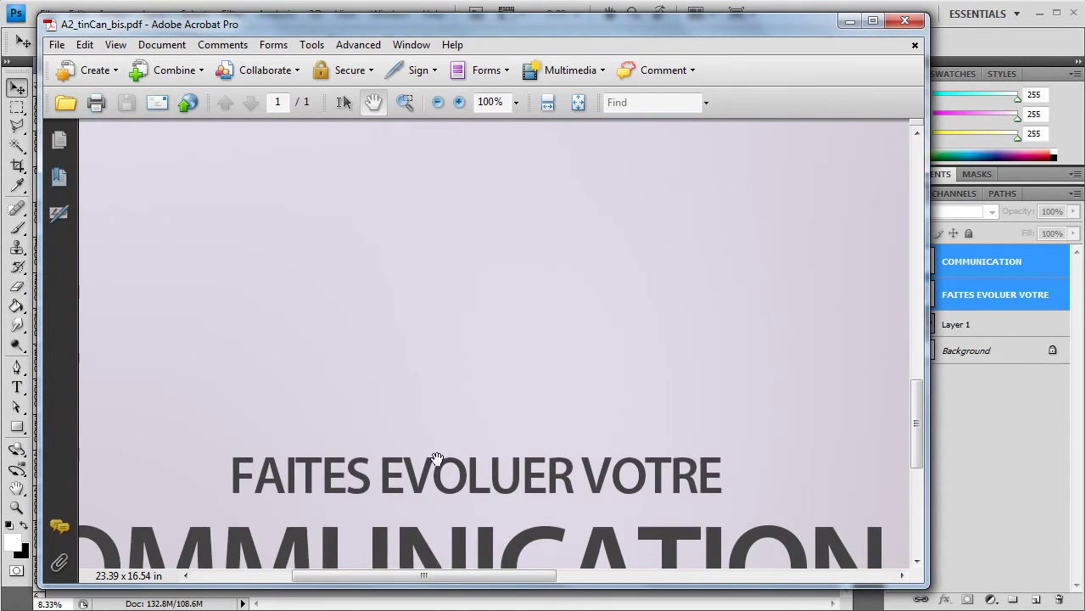
- Zoom out to 37.7% with the COMMUNICATION headline in view, then bring up the A2_prints folder
click(438, 103)
click(439, 103)
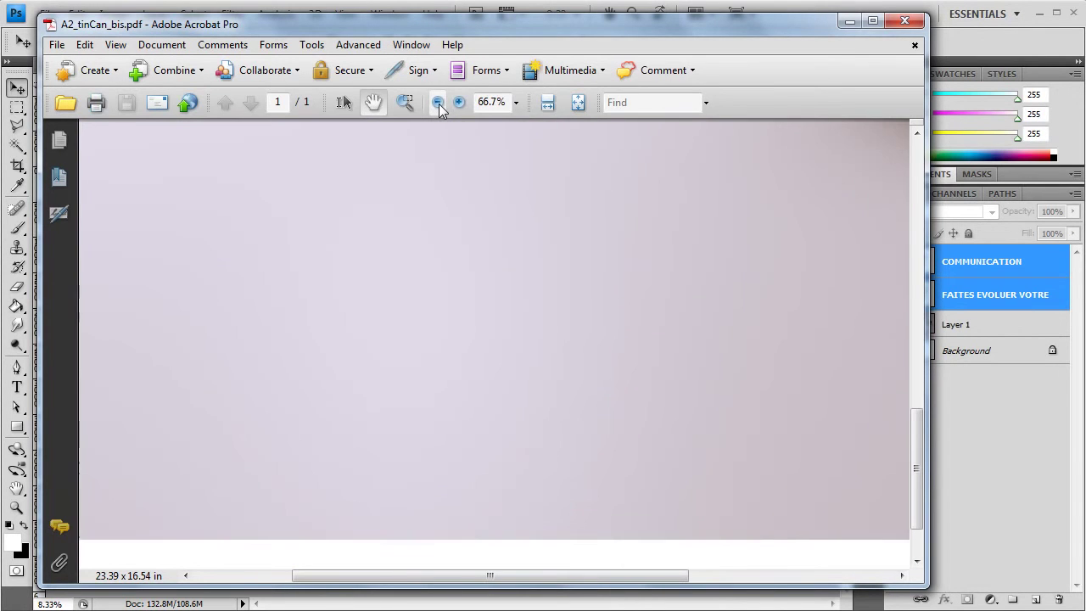
click(439, 102)
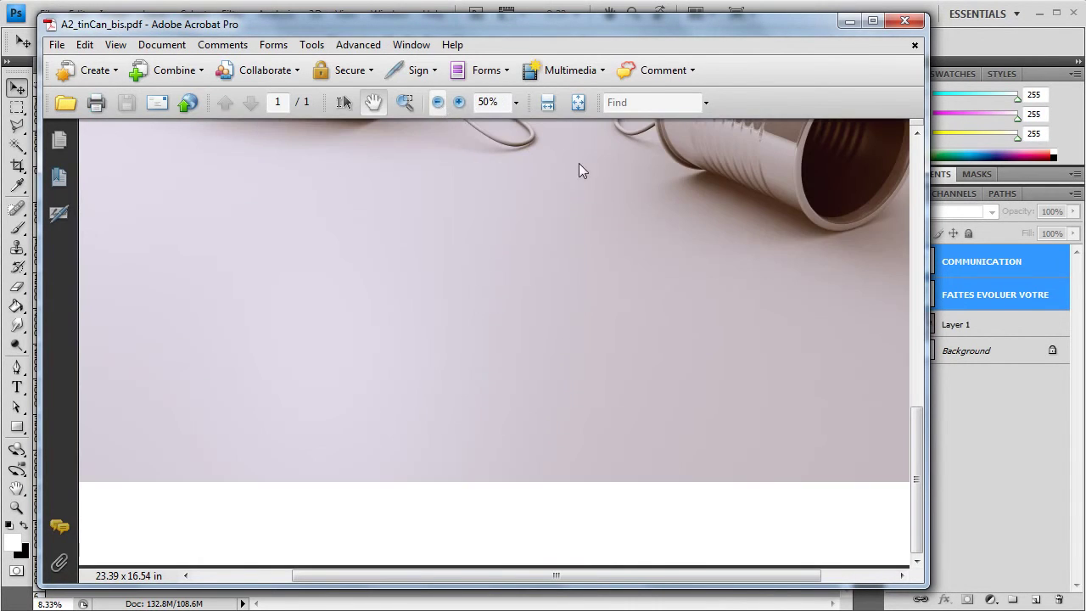
scroll(521, 255, up, 4)
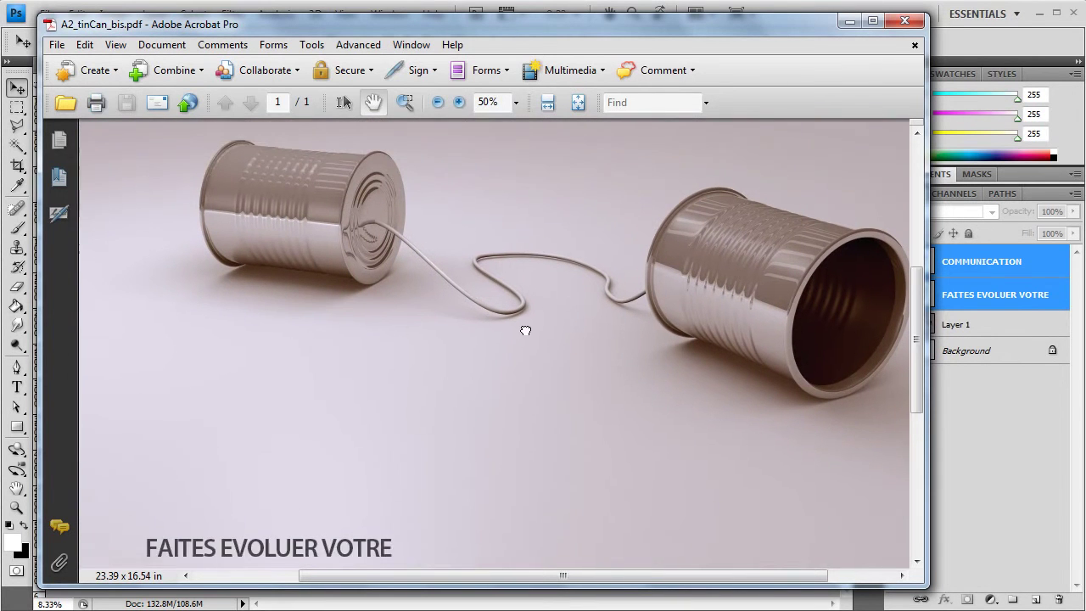
drag(525, 331, 525, 312)
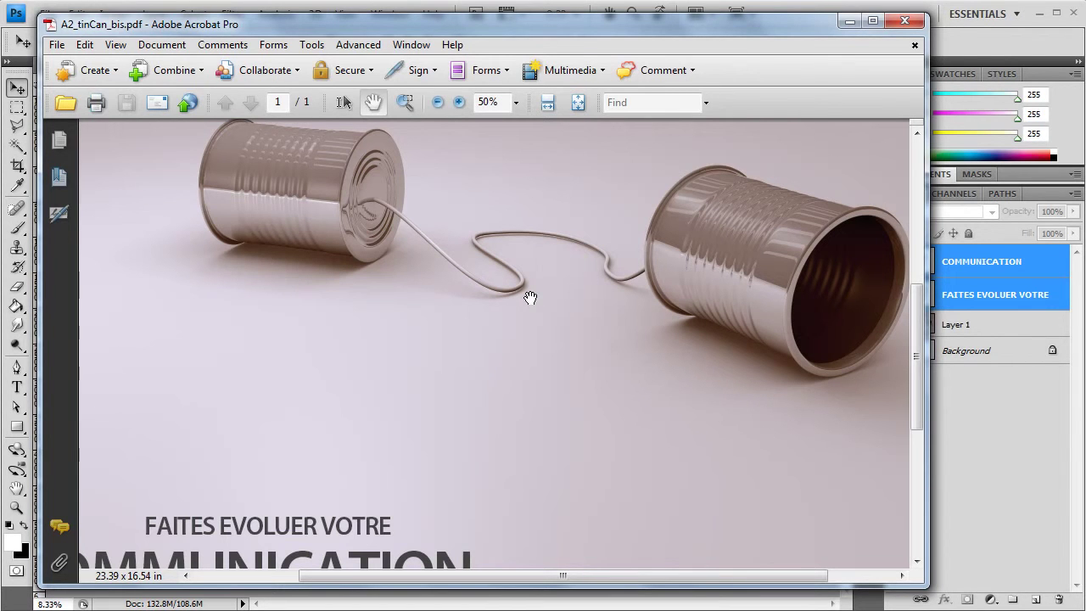
click(439, 102)
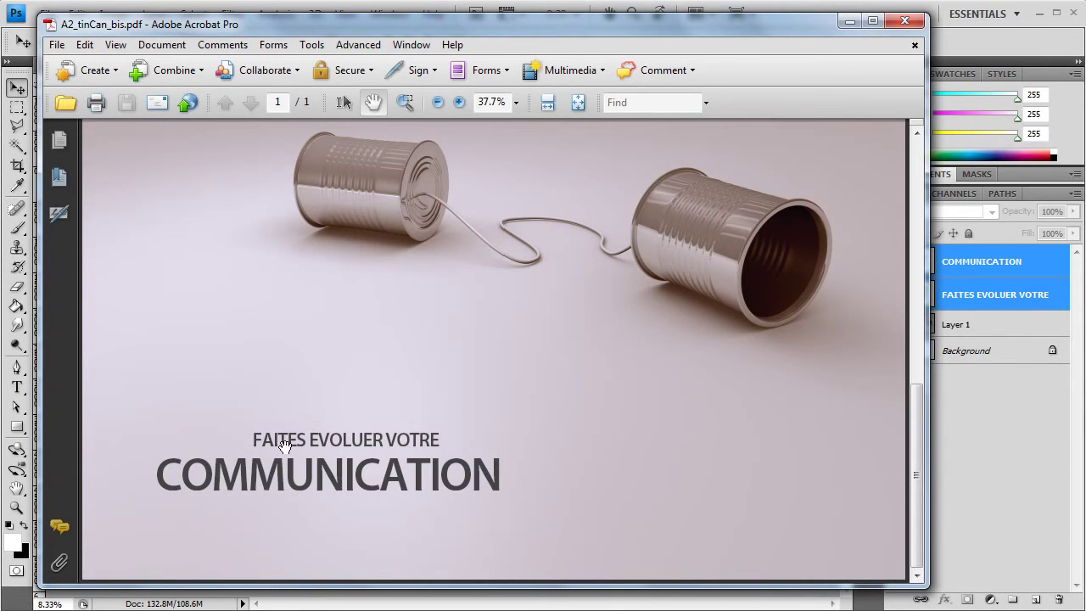
click(119, 591)
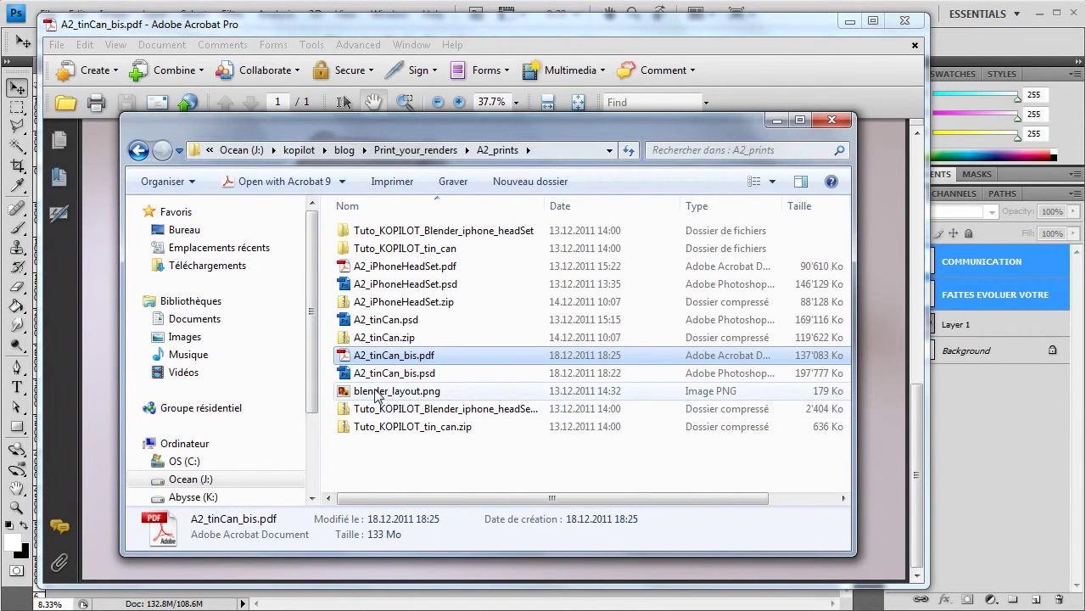
- Open A2_iPhoneHeadSet.pdf and view the earbuds poster at 50%
click(399, 267)
double_click(396, 268)
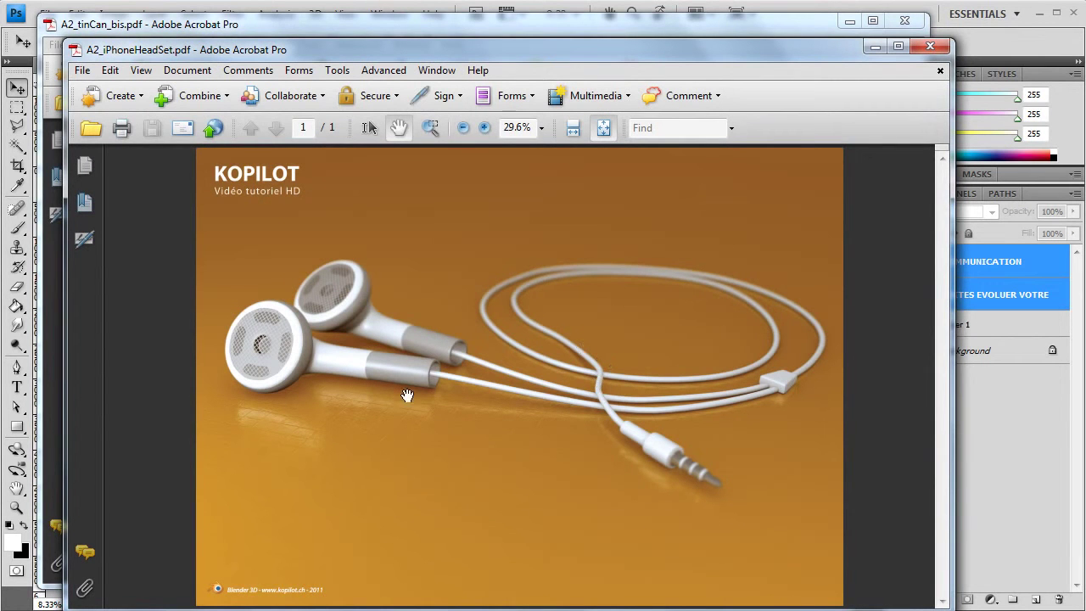
click(486, 131)
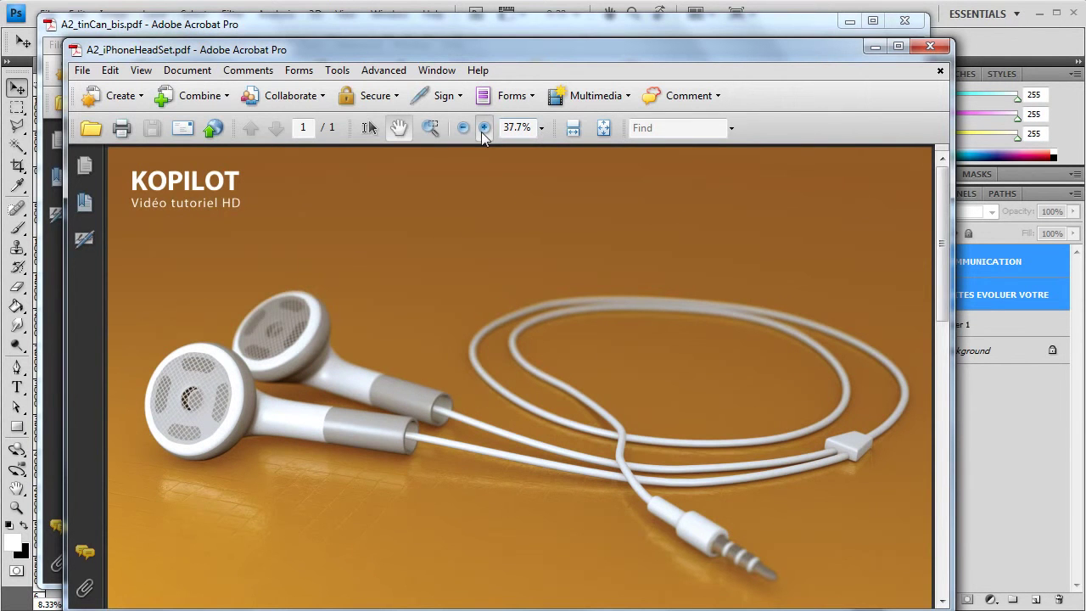
click(485, 129)
mouse_move(667, 462)
mouse_down()
mouse_move(611, 407)
mouse_move(485, 324)
mouse_up()
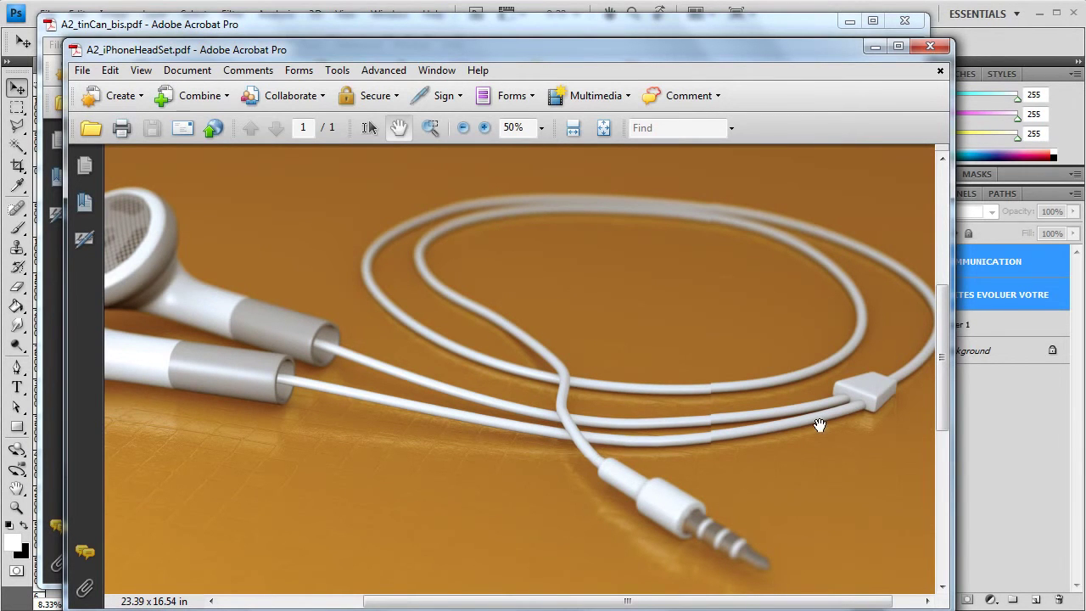
drag(702, 379, 659, 337)
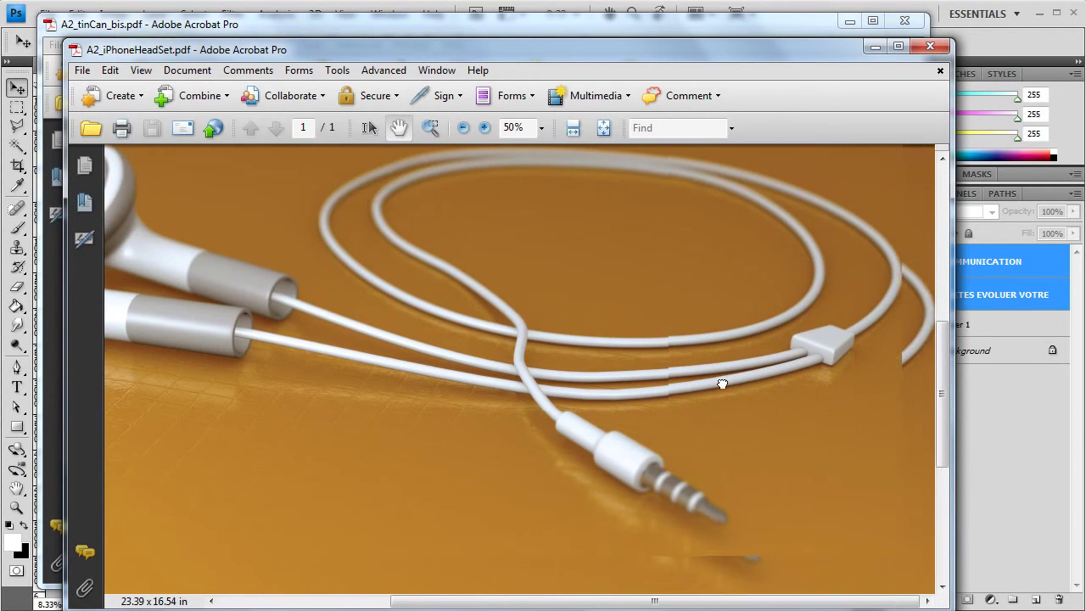
- Zoom through 66.7%, 75% and 100% to inspect the cable splitter and earbuds
click(486, 136)
mouse_move(708, 388)
mouse_down()
mouse_move(622, 365)
mouse_move(552, 372)
mouse_up()
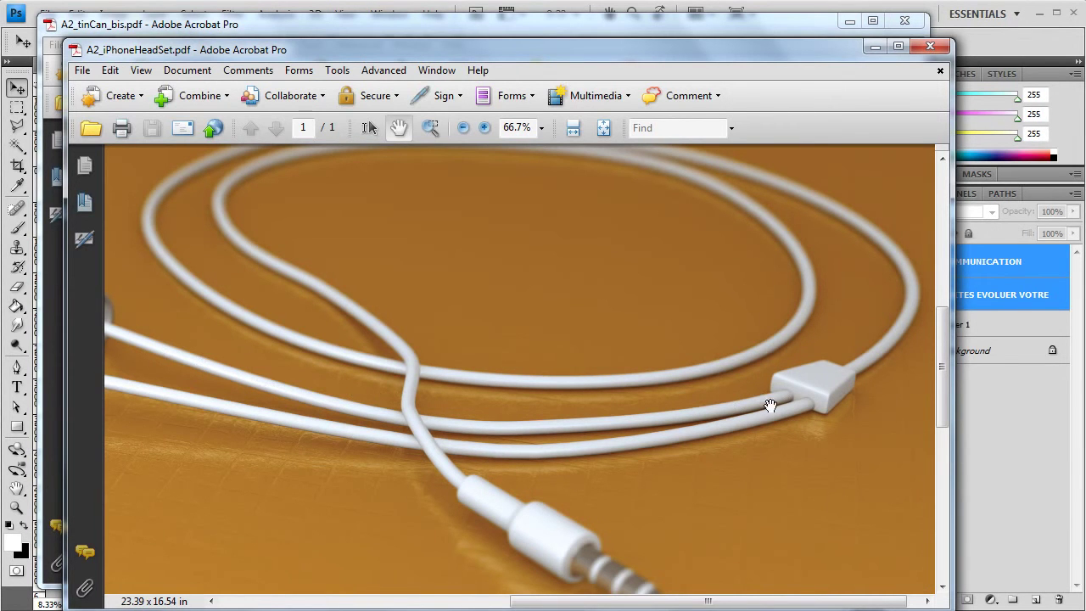
drag(802, 424, 674, 392)
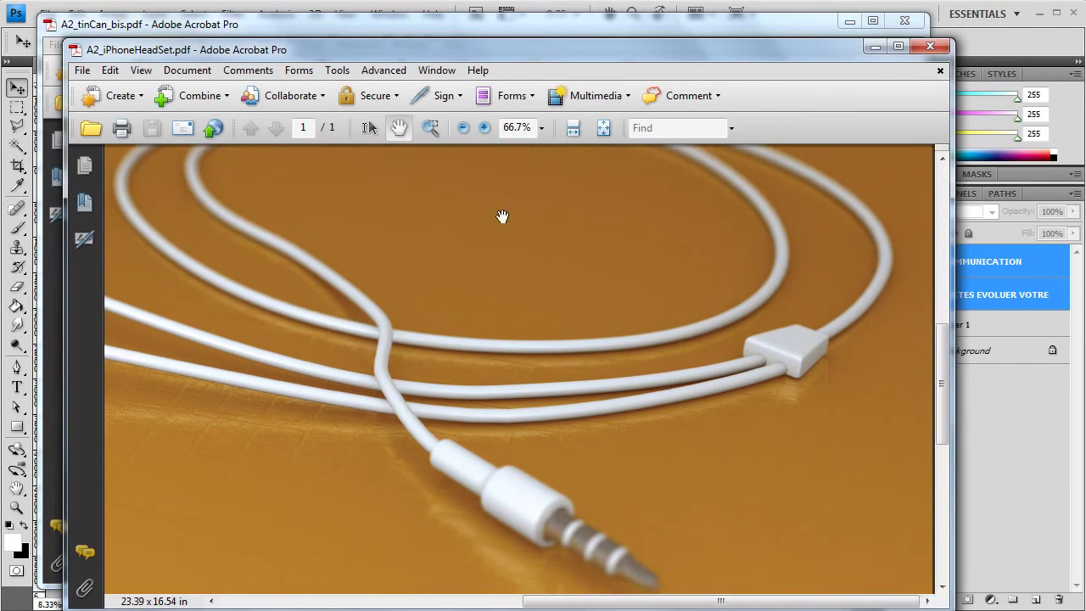
click(486, 129)
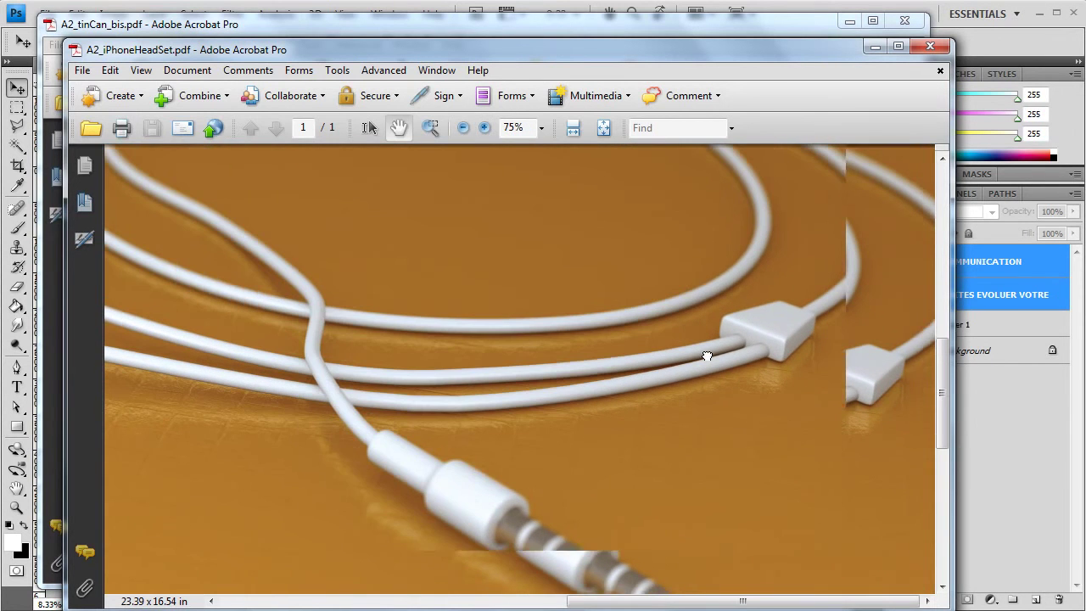
click(484, 128)
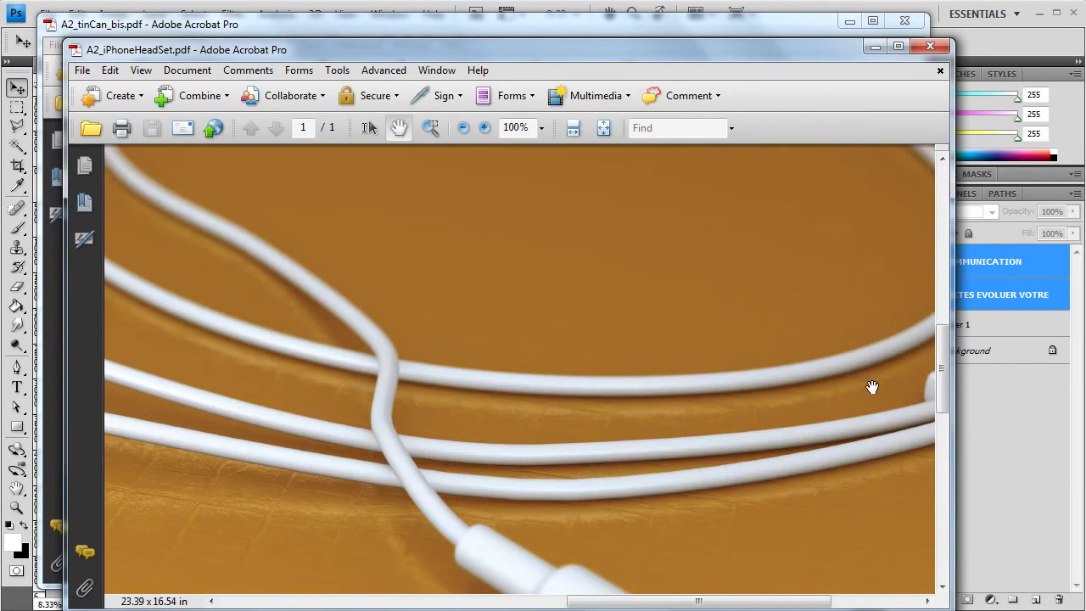
drag(872, 387, 547, 369)
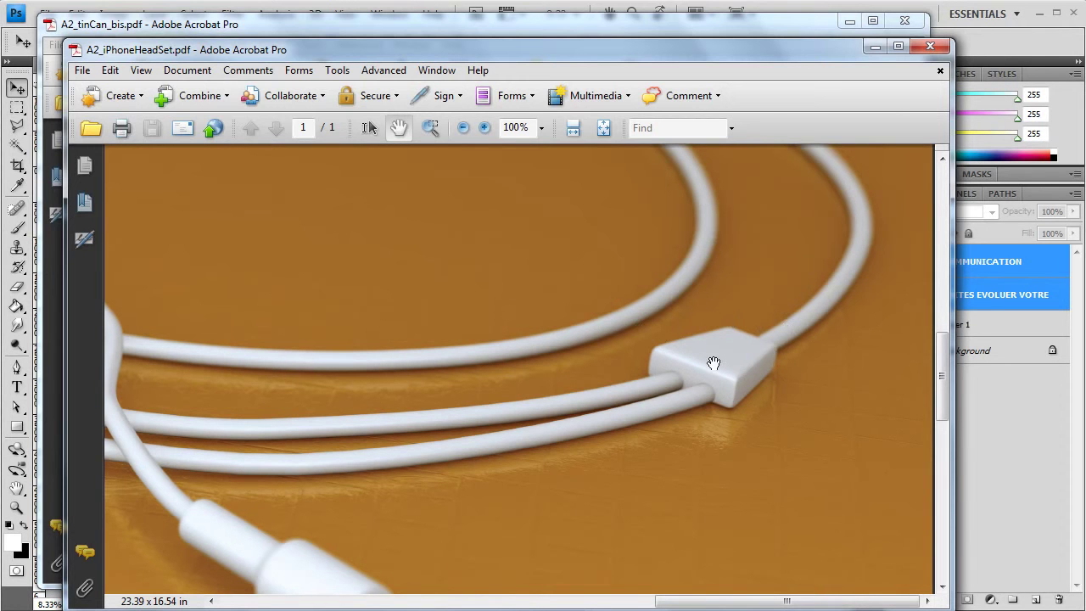
drag(327, 392, 591, 399)
drag(282, 357, 545, 404)
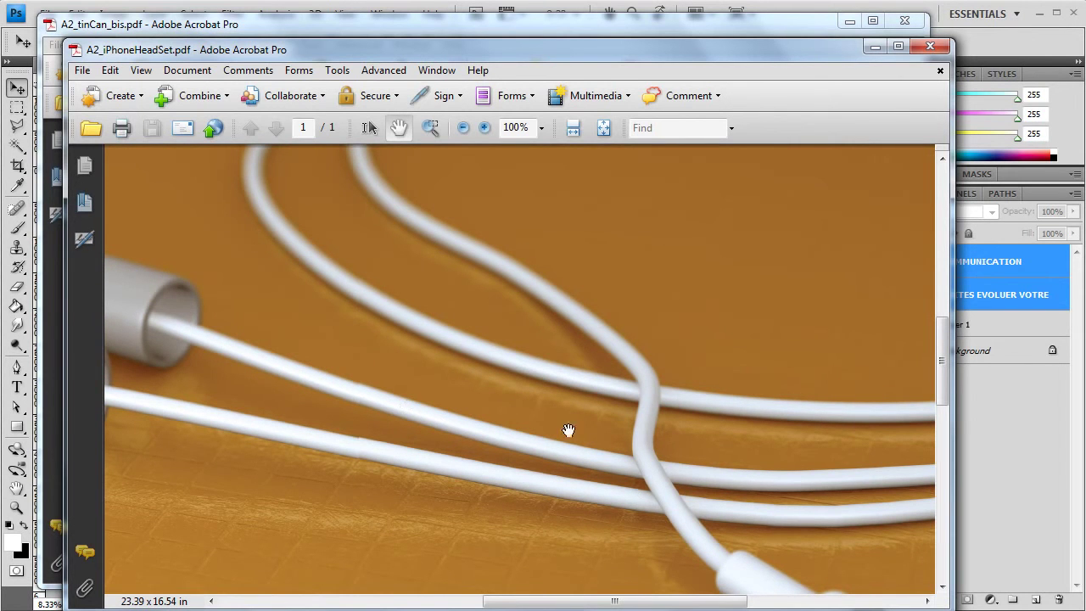
drag(415, 383, 729, 407)
drag(442, 361, 635, 342)
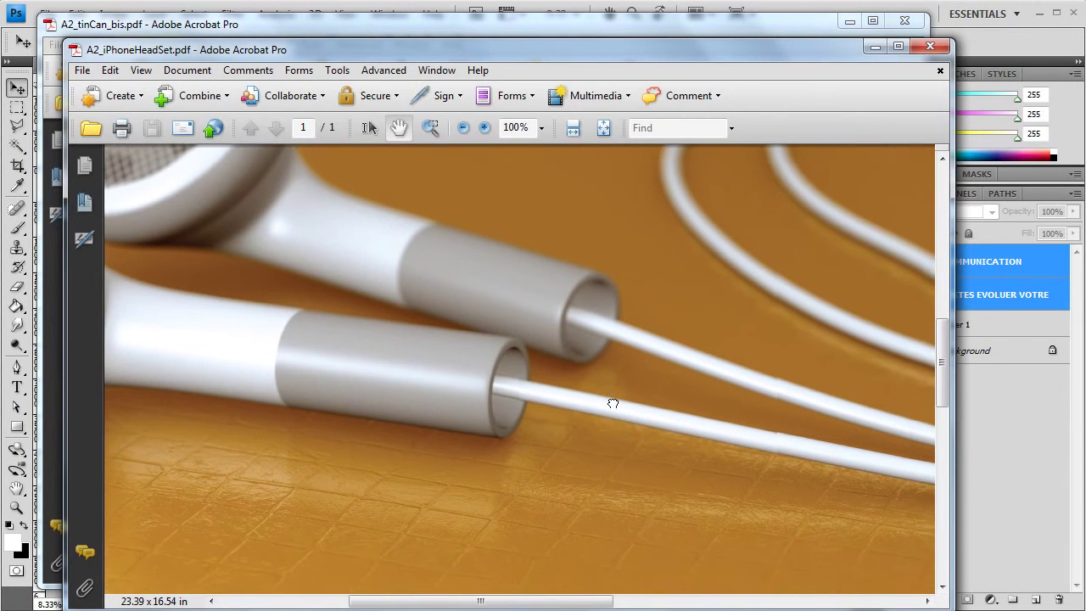
drag(671, 437, 611, 398)
- Zoom the earbuds poster back out to 37.7% with the KOPILOT title visible
click(464, 128)
click(463, 127)
click(463, 127)
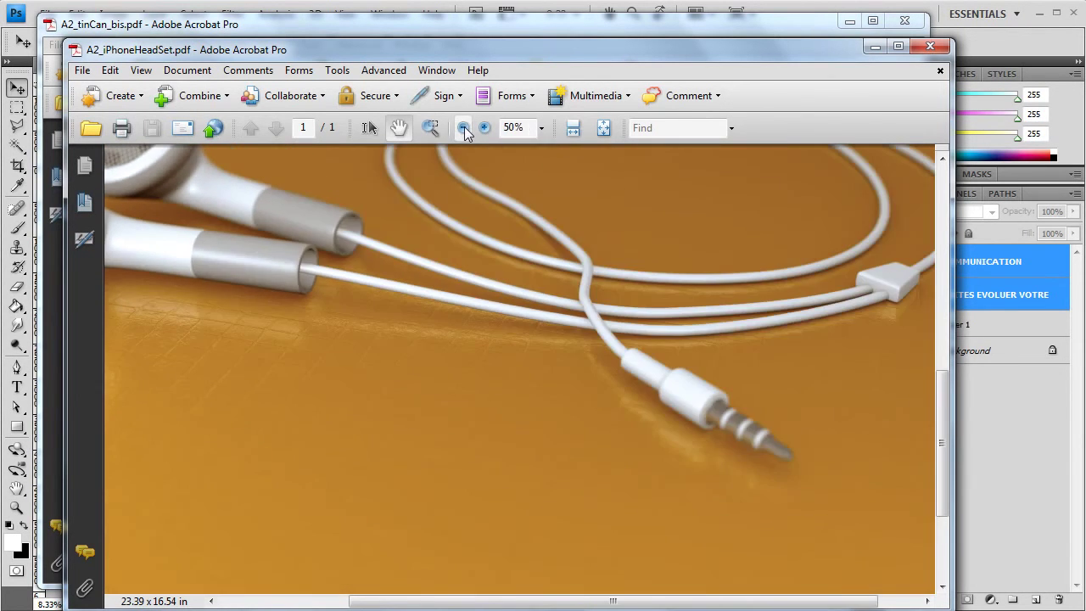
drag(586, 197, 582, 332)
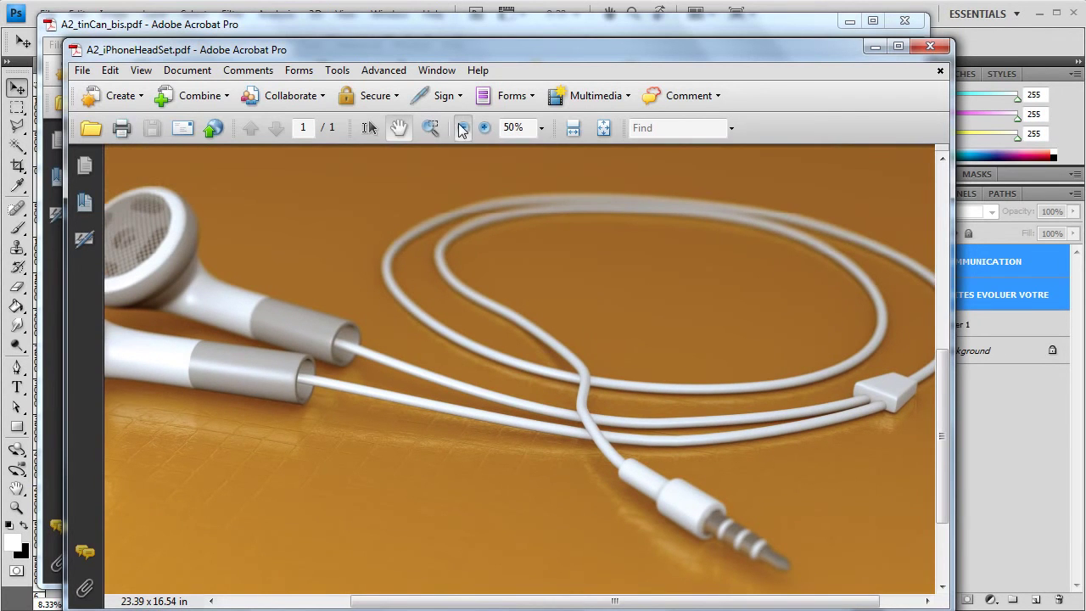
click(463, 127)
drag(616, 187, 605, 270)
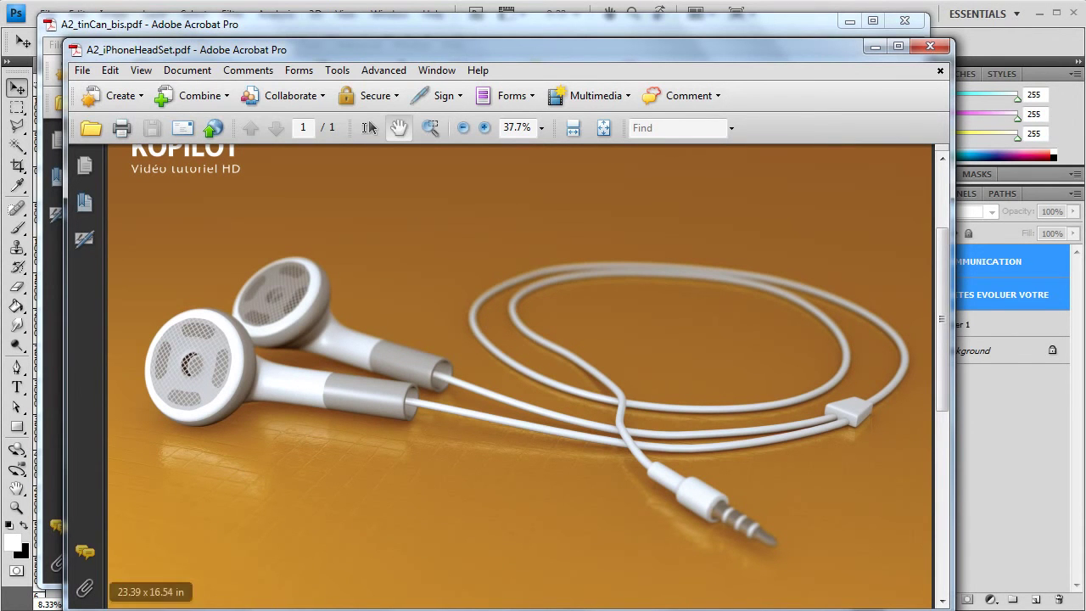
- Show the full-screen photo of the printed tin-can and earbuds posters on parquet
click(281, 554)
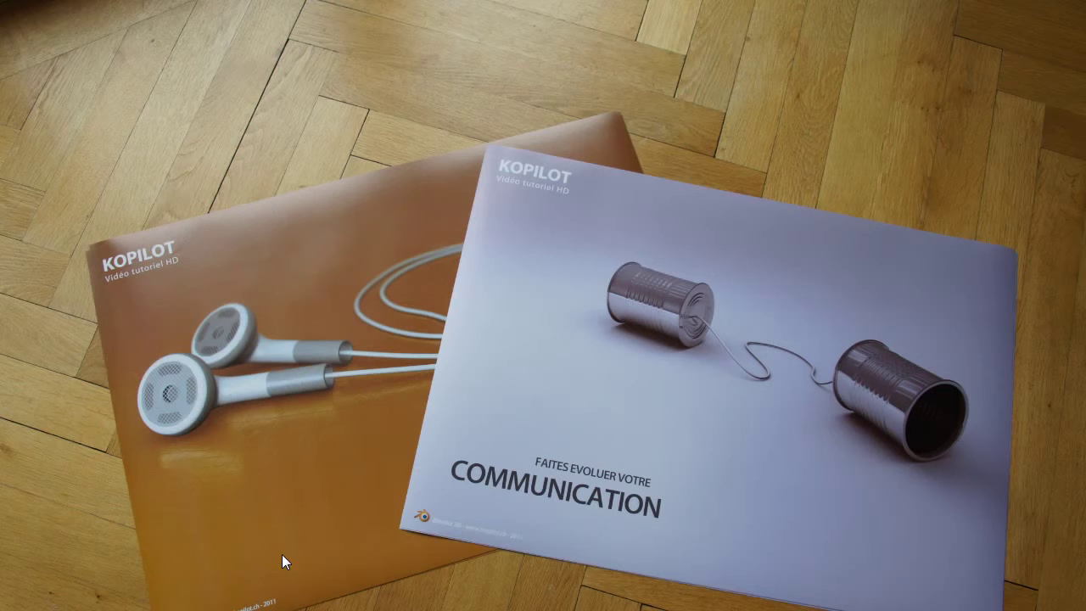